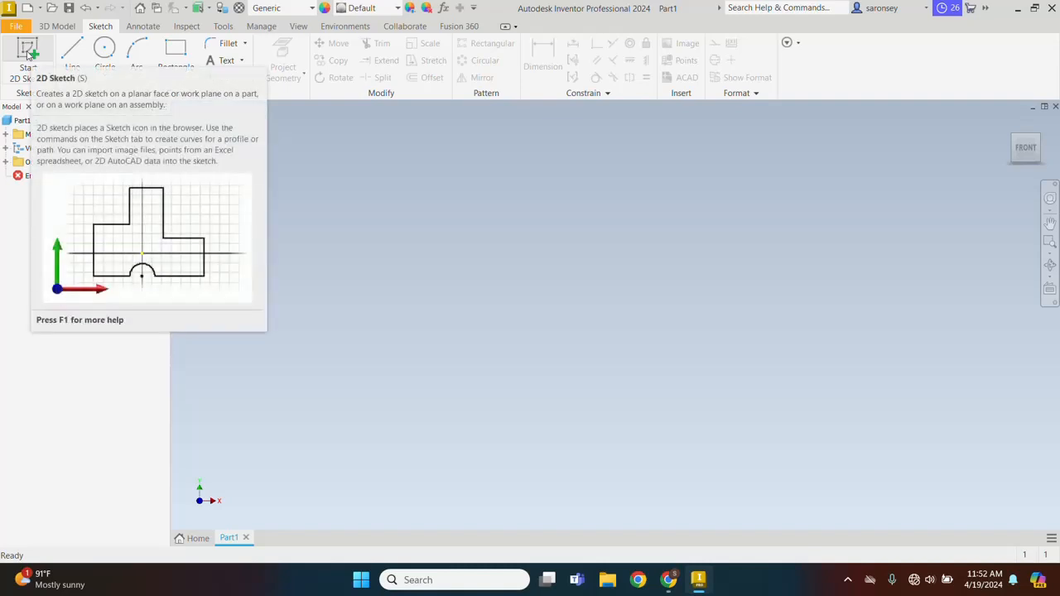
Start a new 2D sketch on the XY origin plane
click(27, 53)
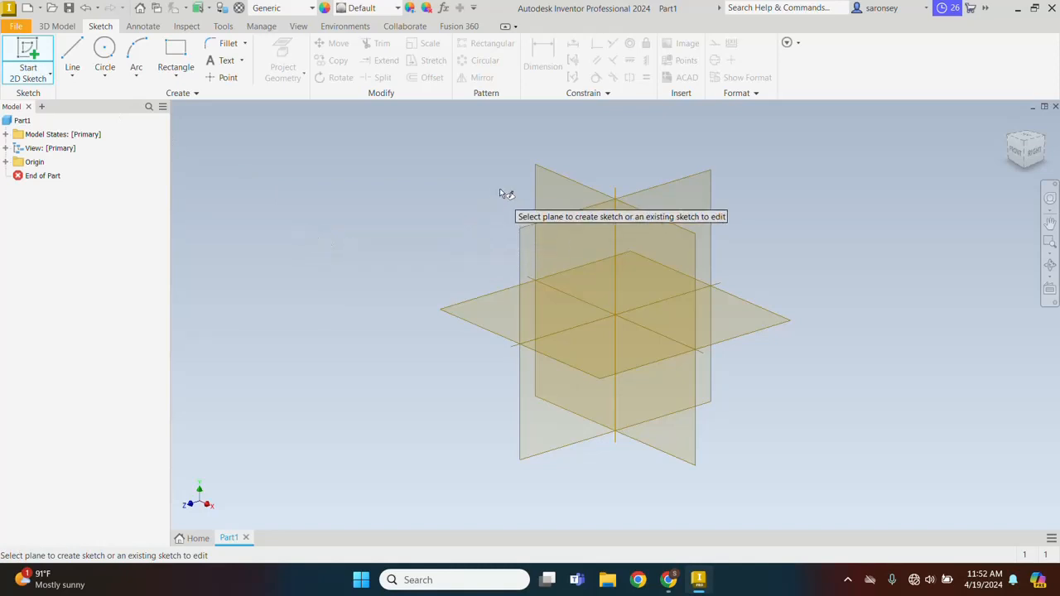
click(575, 196)
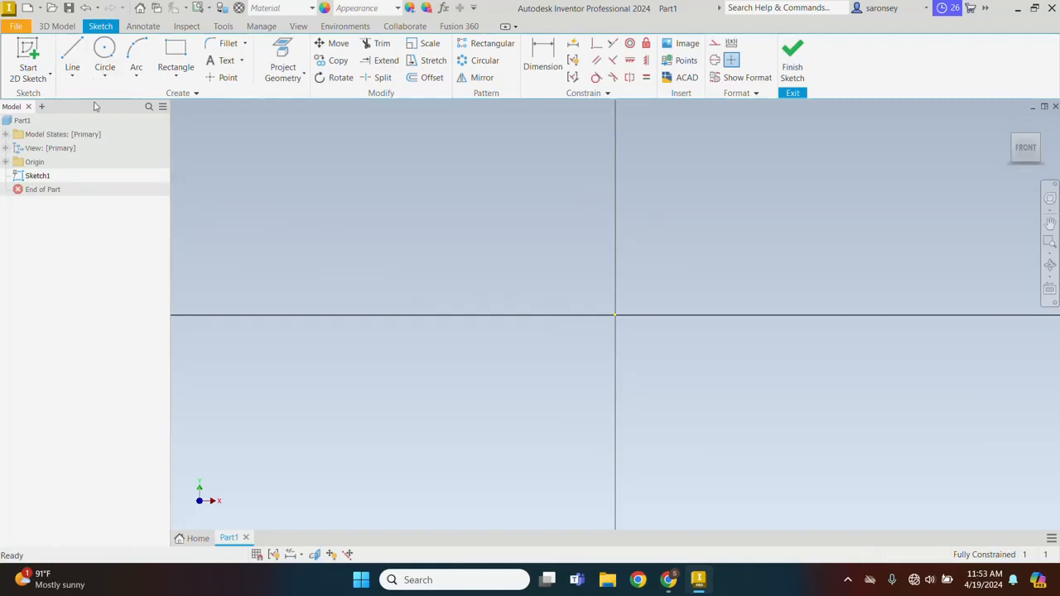
click(73, 52)
key(Escape)
key(l)
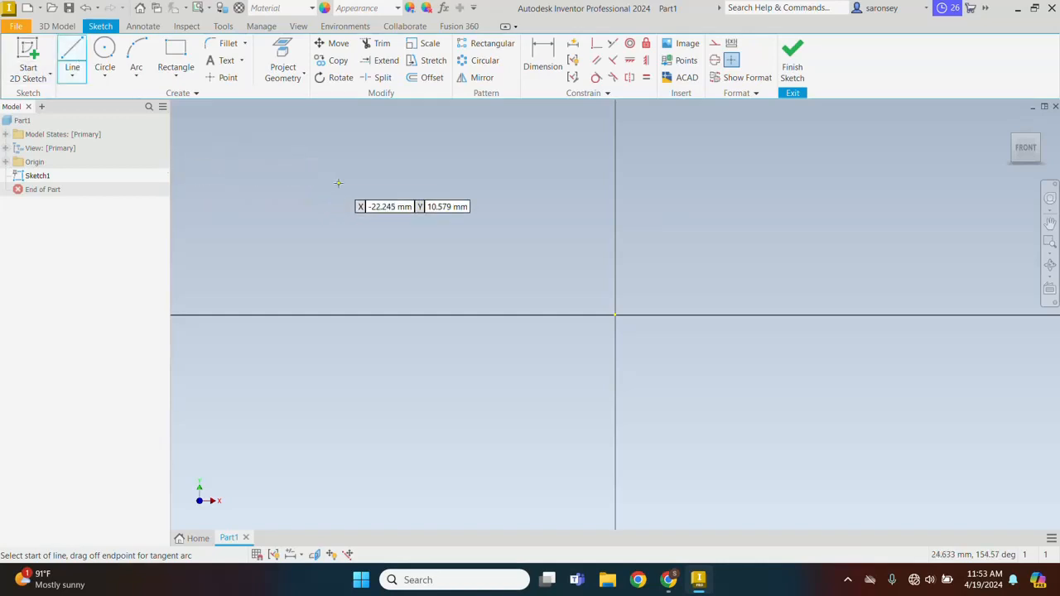
key(Escape)
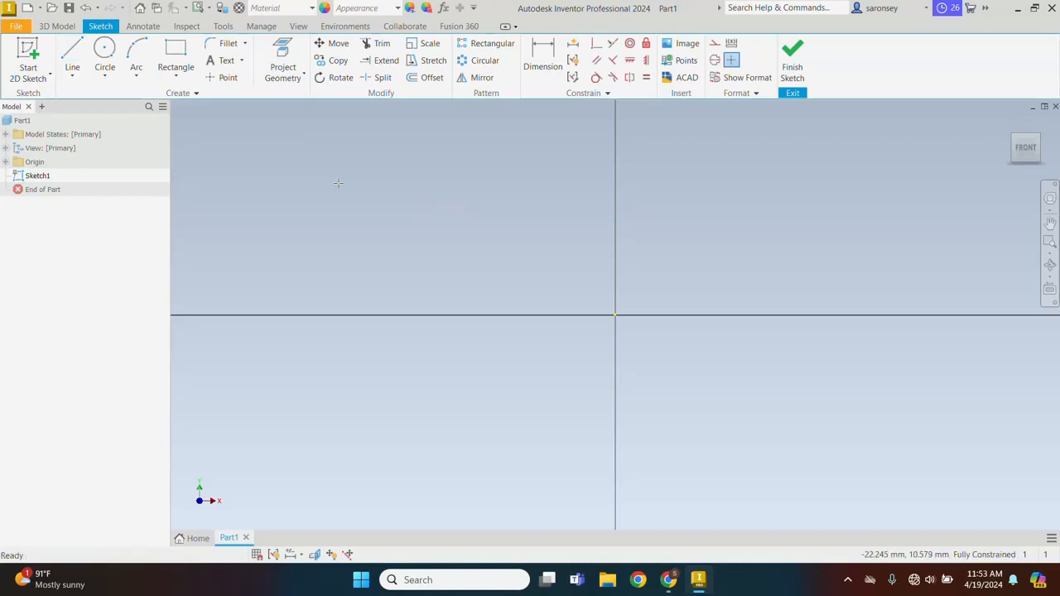
Draw a 100 mm vertical line upward from the horizontal axis, starting about 9.6 mm left of the origin
right_click(339, 185)
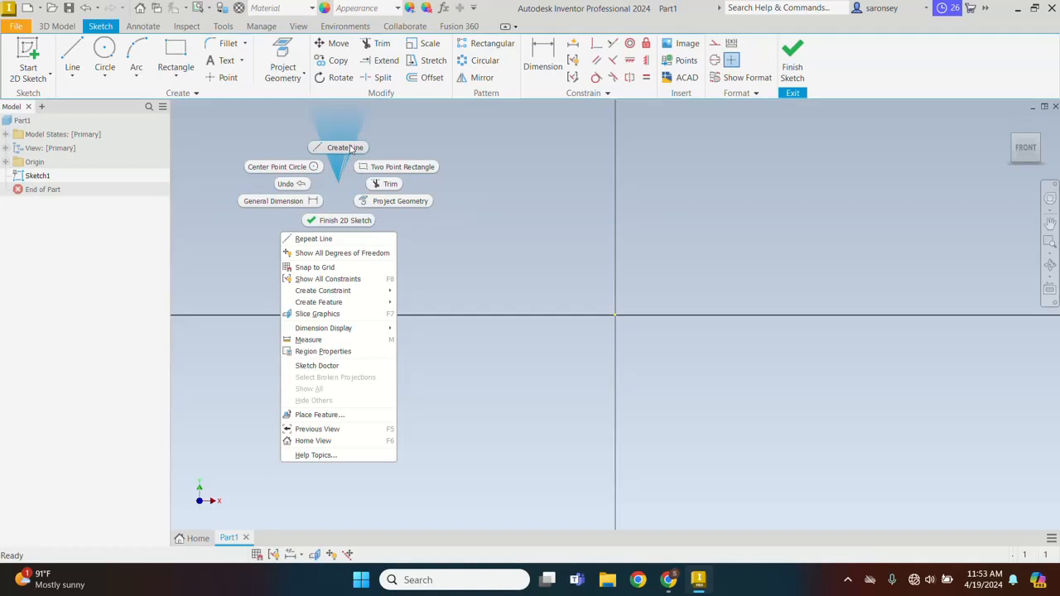
click(349, 149)
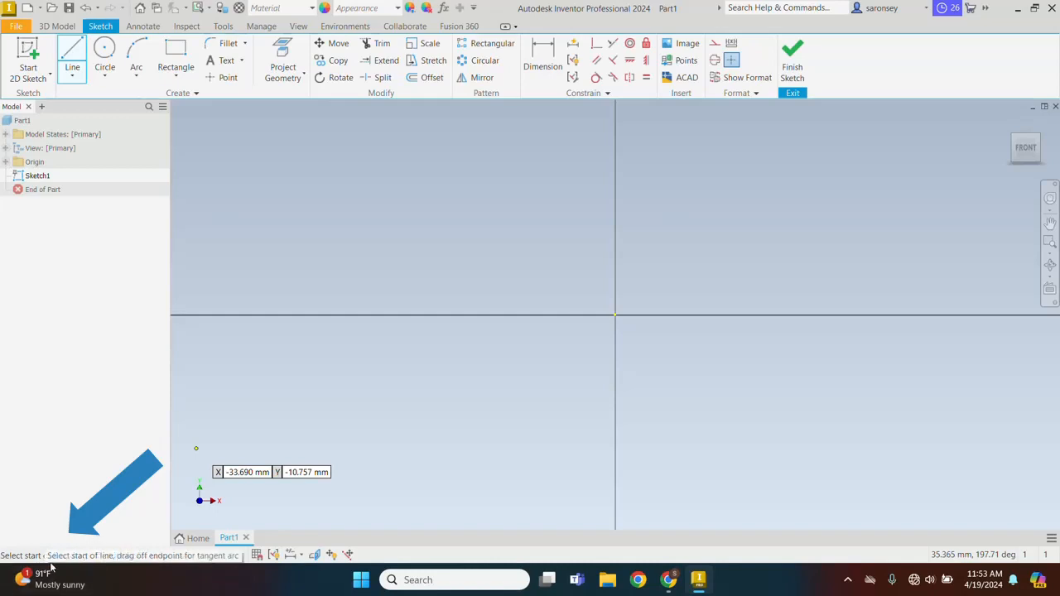
click(495, 313)
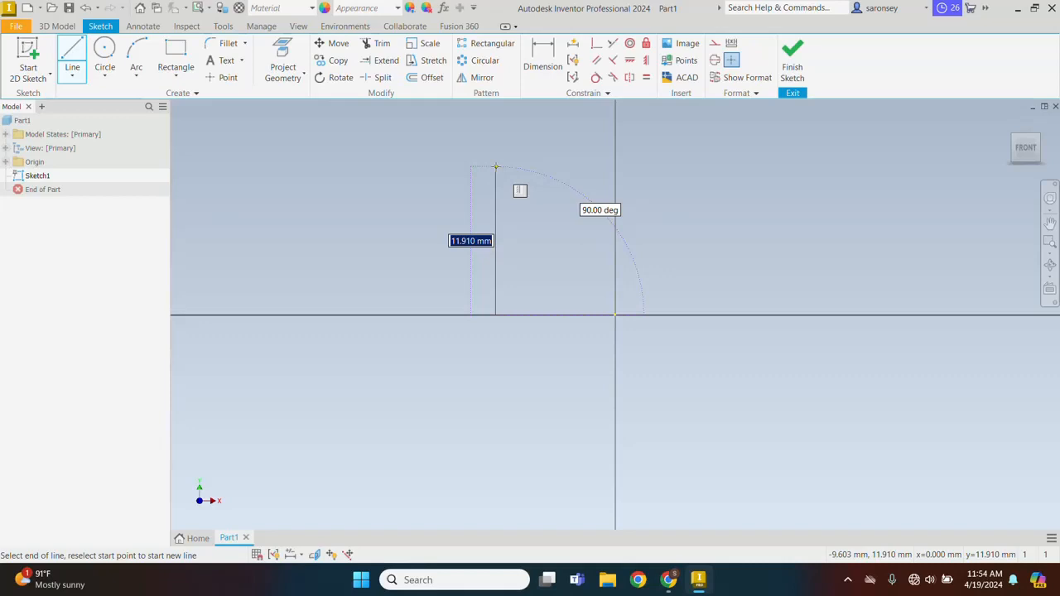
text(100)
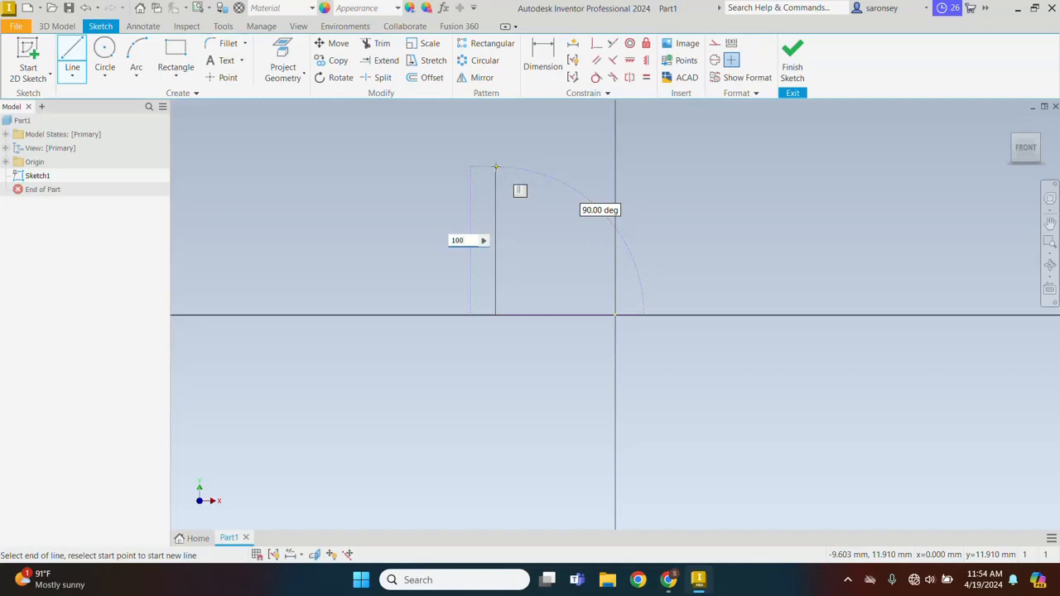
key(Return)
scroll(506, 488, down, 5)
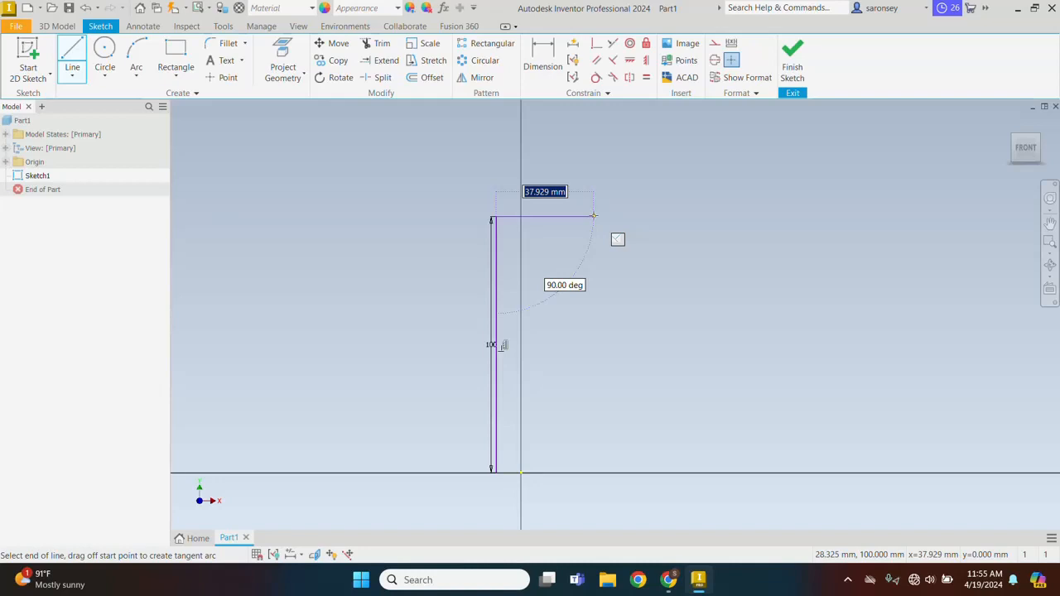
Complete the square with a 100 mm top edge, a right edge down to the horizontal axis and a bottom edge
text(100)
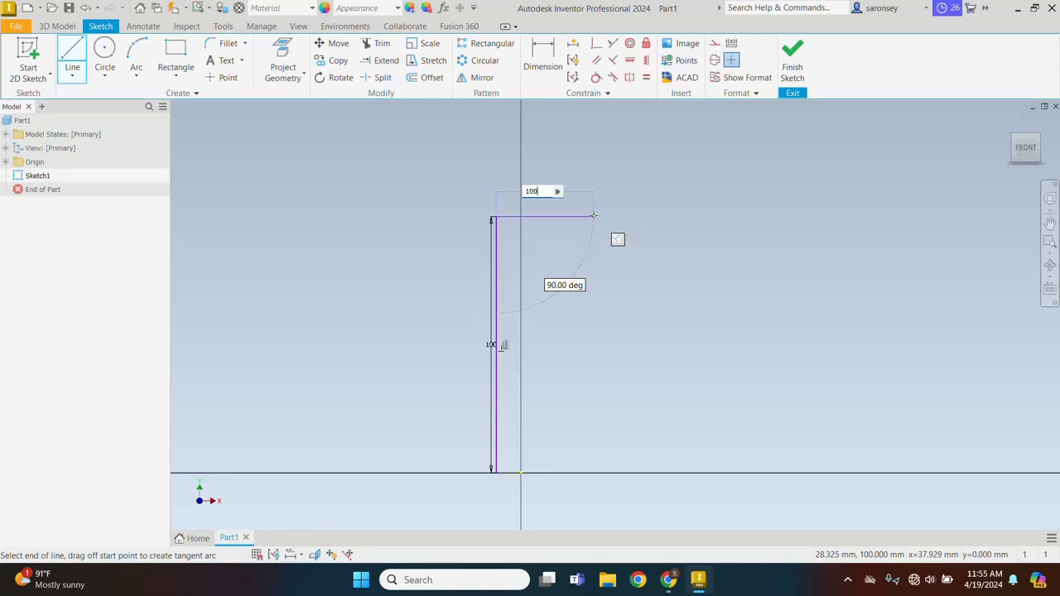
key(Return)
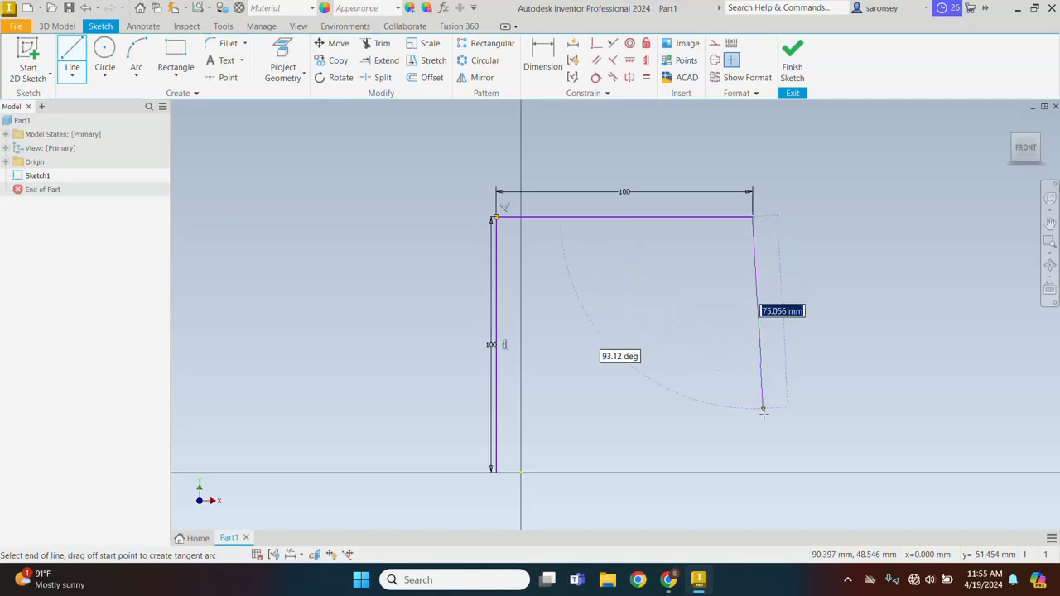
click(753, 473)
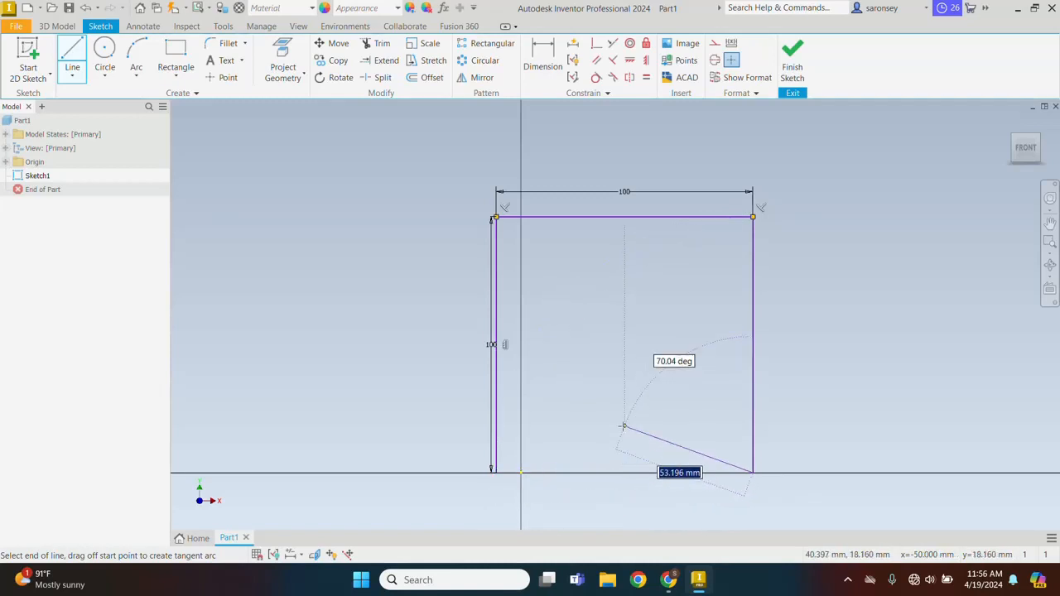
right_click(624, 426)
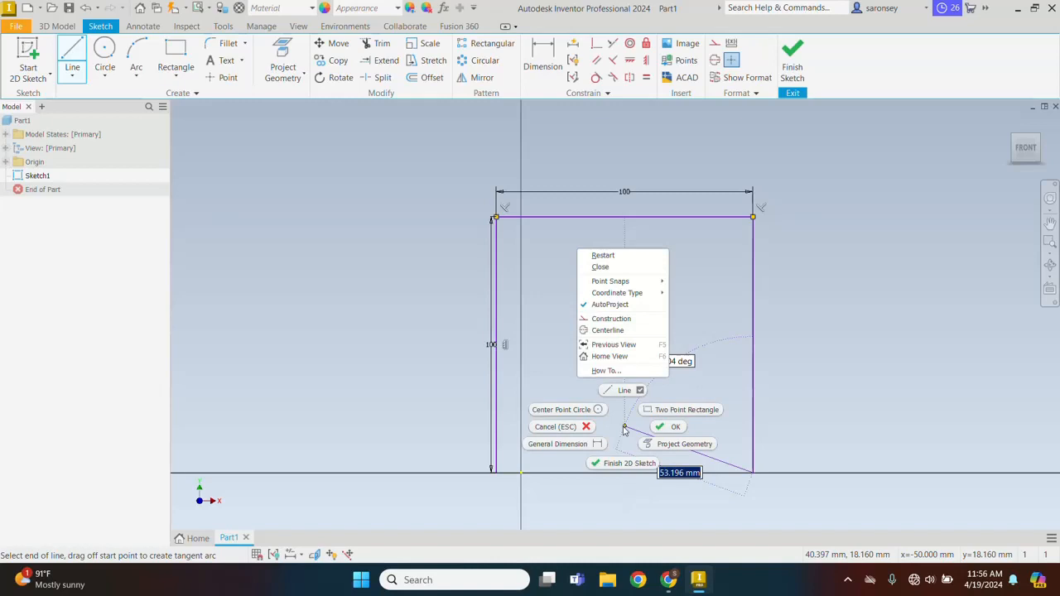
click(603, 256)
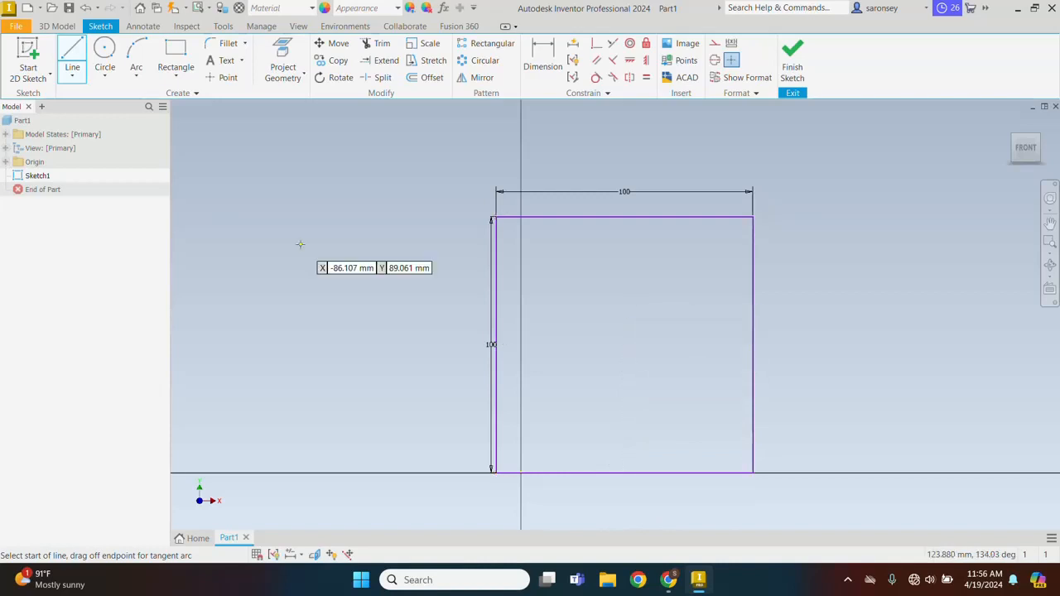
right_click(292, 197)
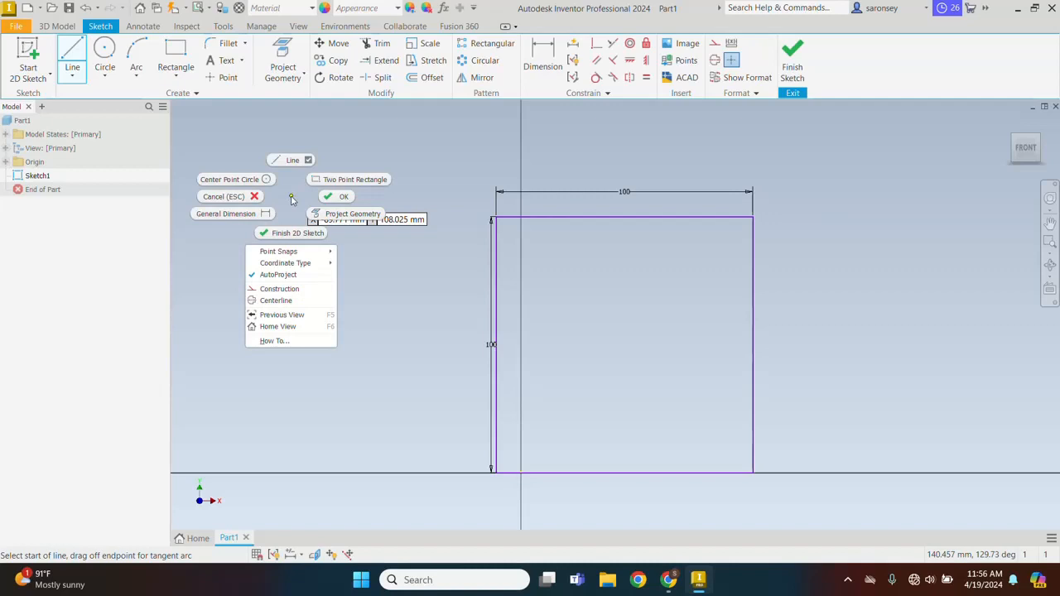
click(347, 197)
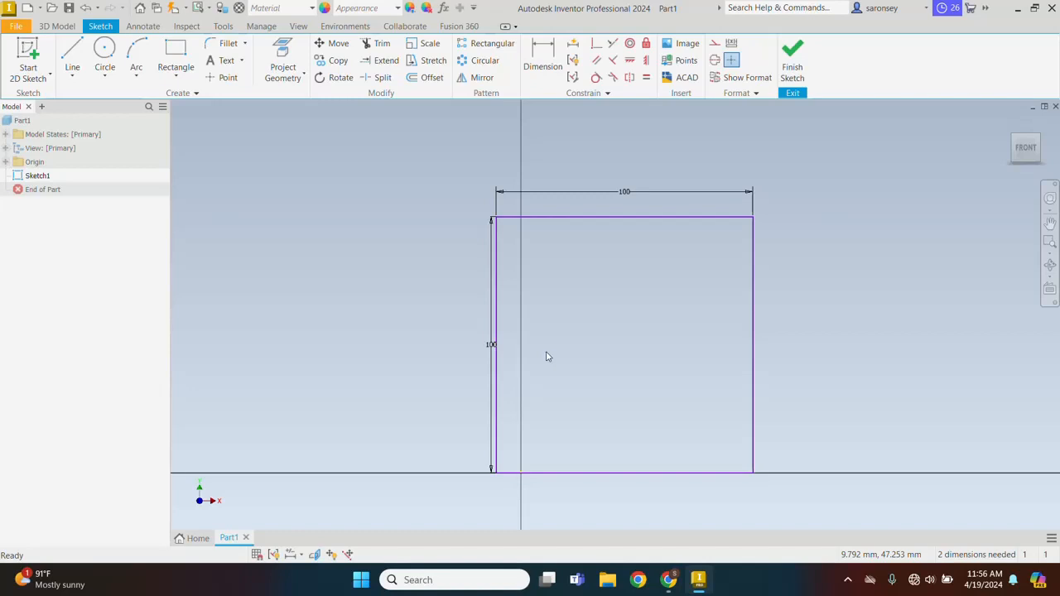
Draw a center-point circle of 100 mm diameter at the middle of the square
middle_drag(547, 357, 489, 338)
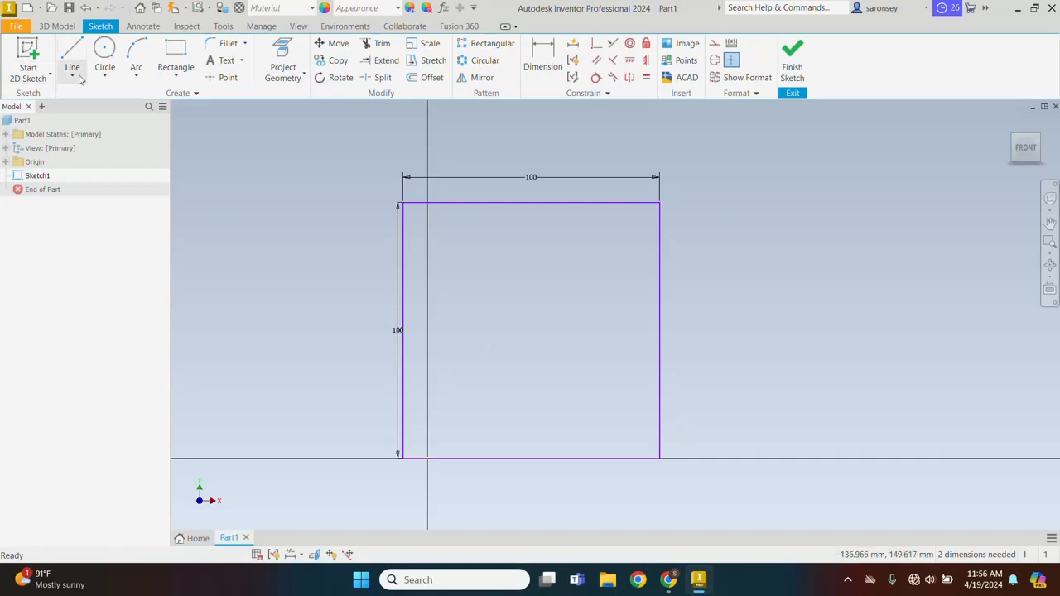
click(104, 78)
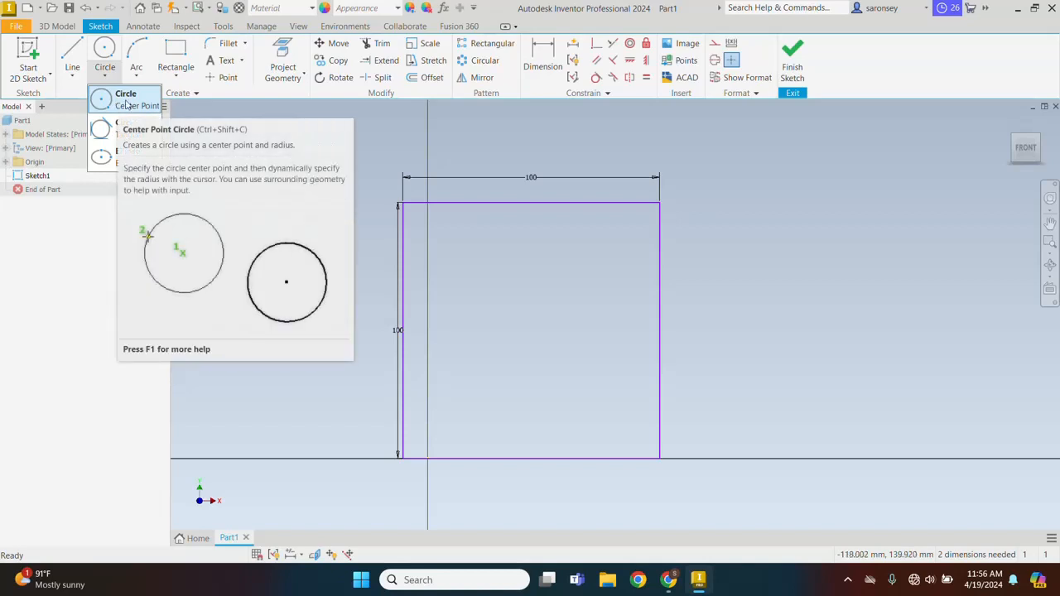
click(126, 105)
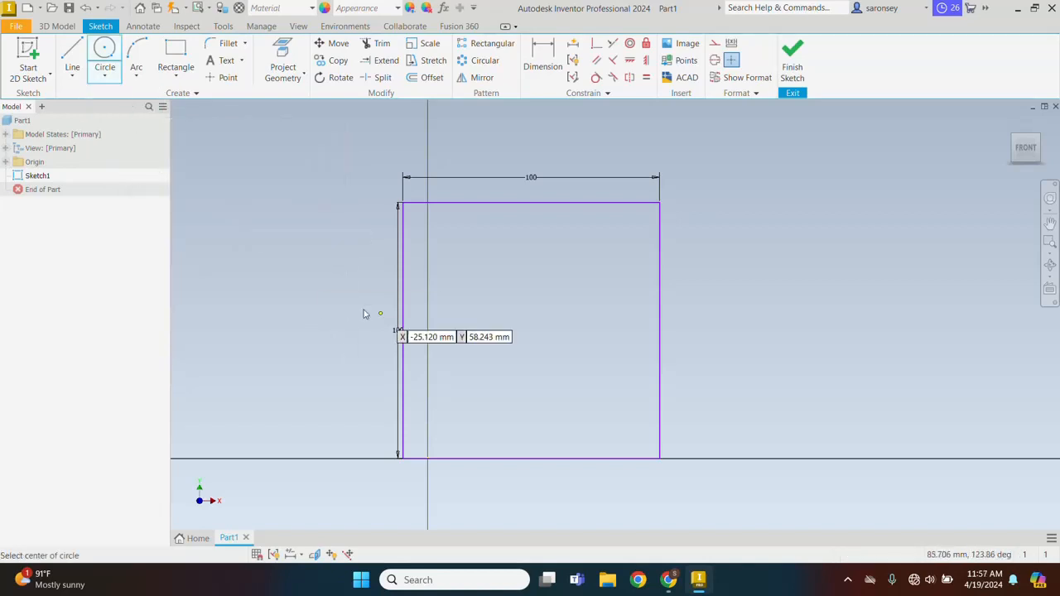
middle_drag(530, 313, 567, 306)
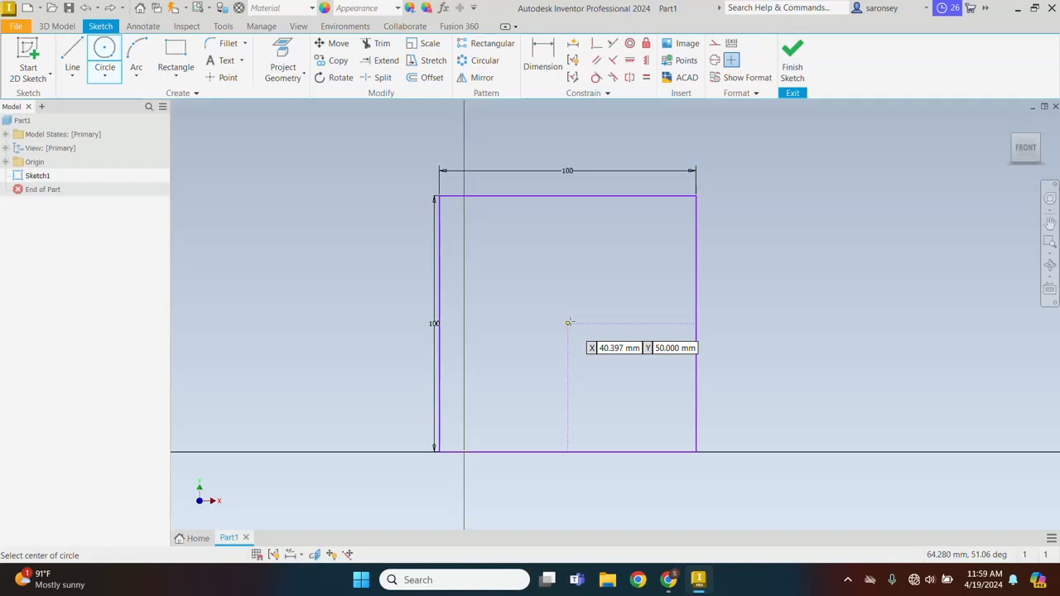
click(568, 322)
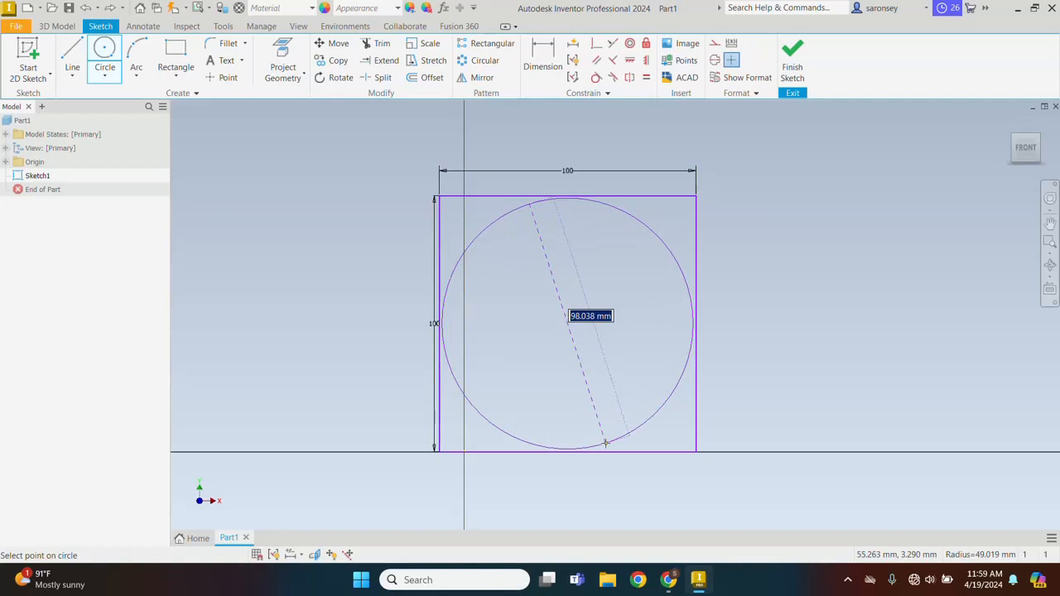
text(100)
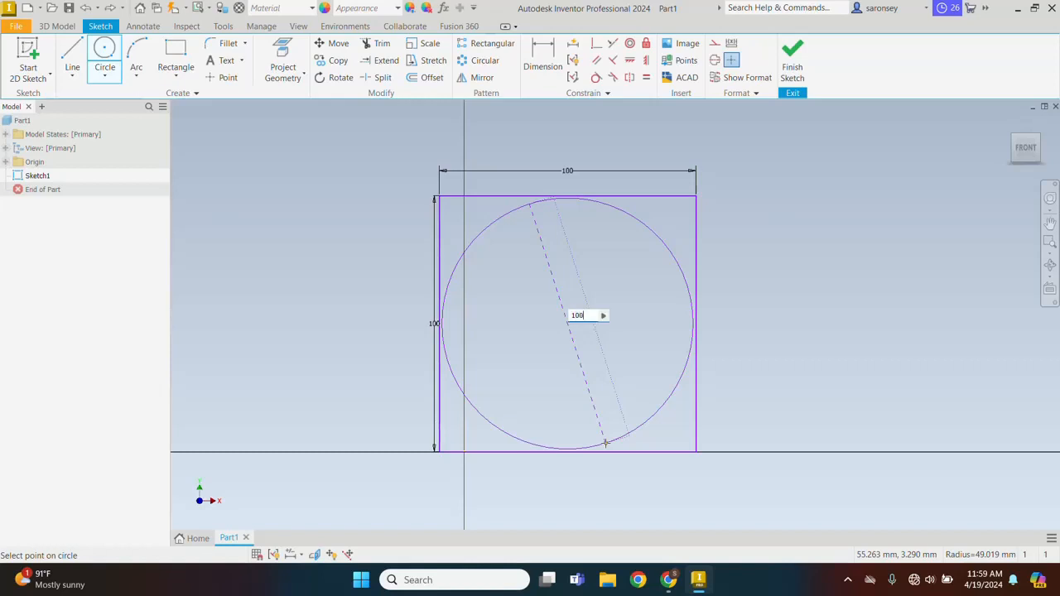
key(Return)
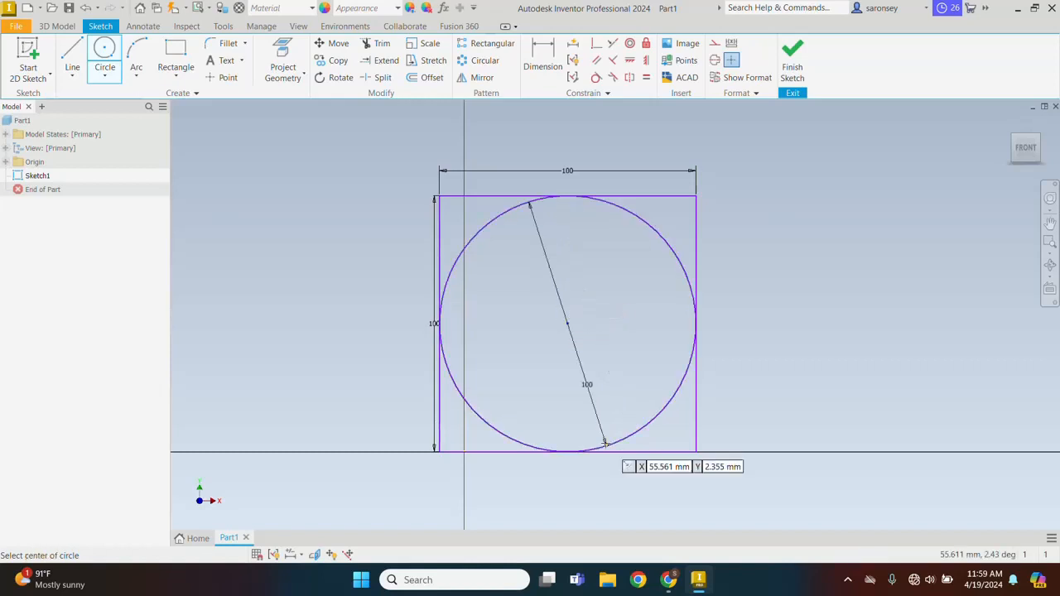
right_click(760, 191)
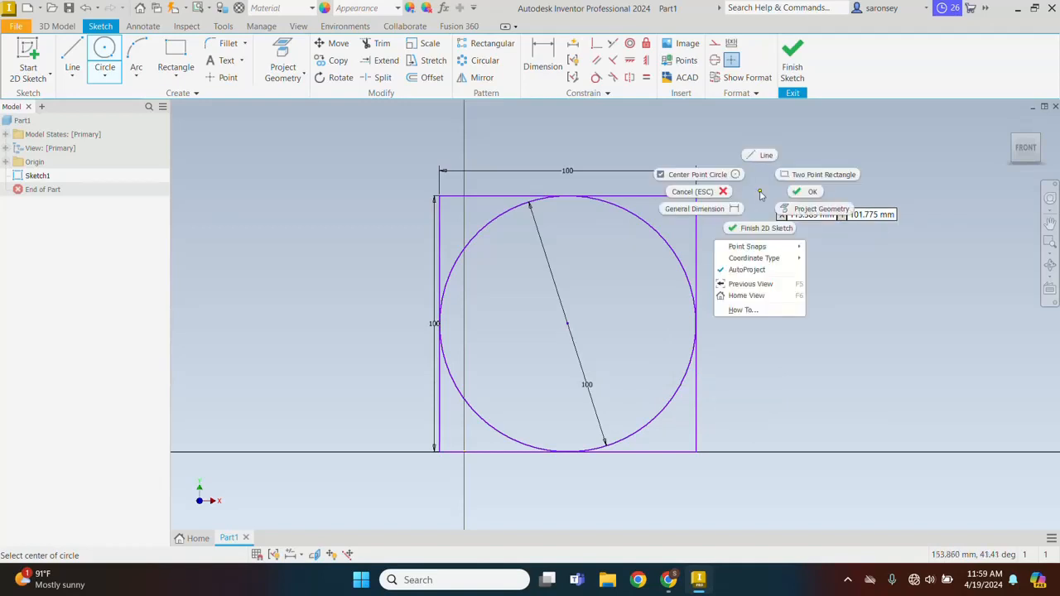
click(943, 213)
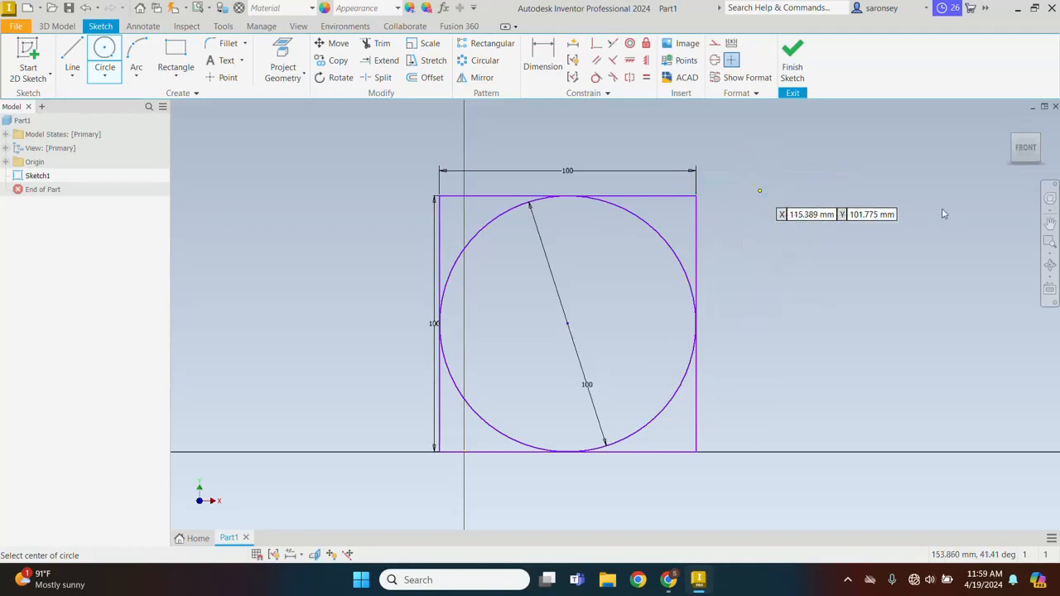
Add a concentric circle of 50 mm diameter inside the large circle and end the circle command
click(568, 323)
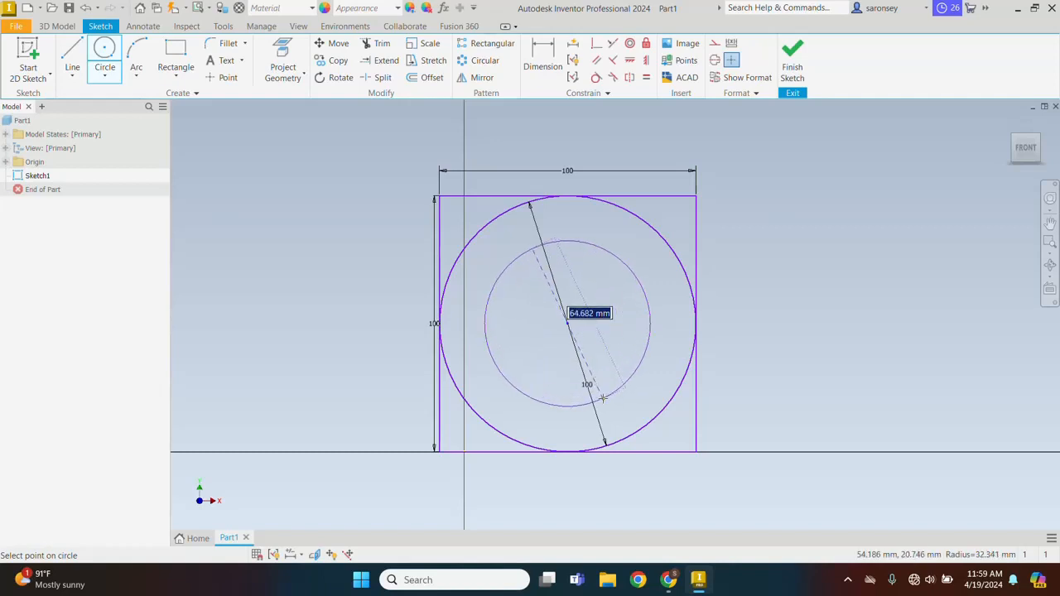
text(50)
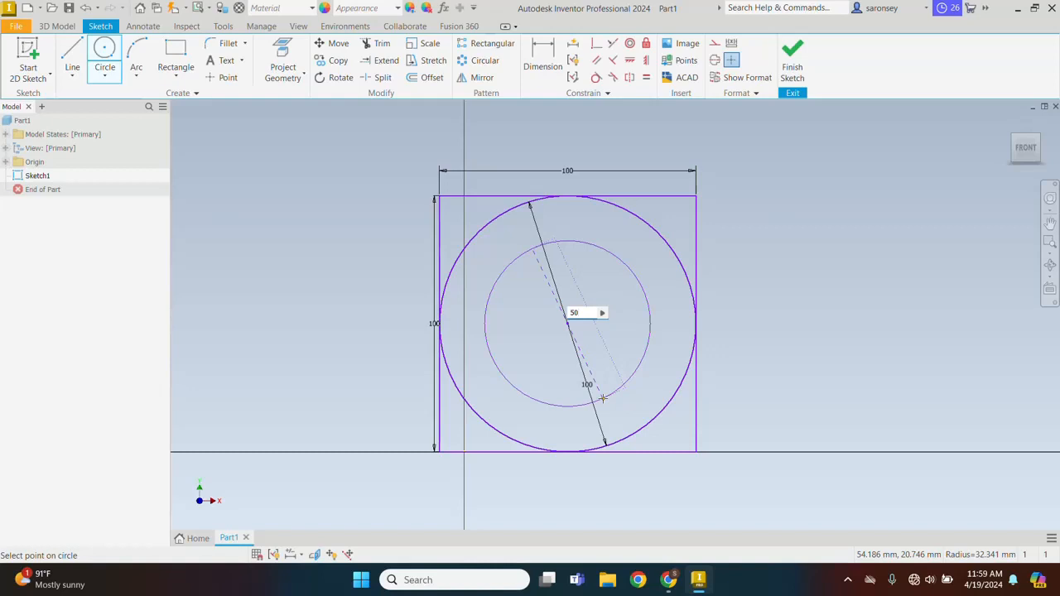
key(Return)
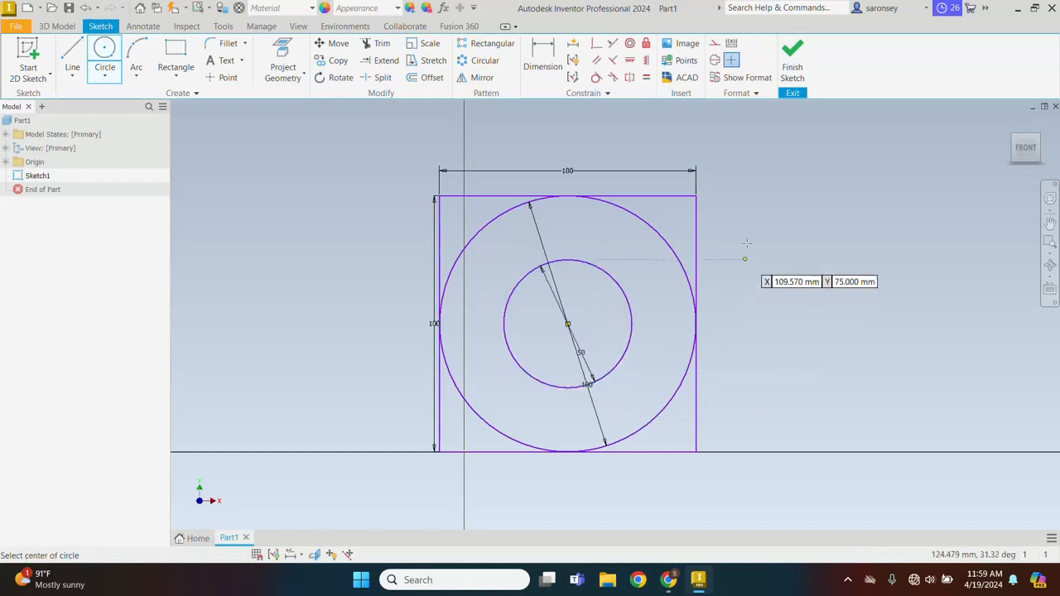
right_click(759, 187)
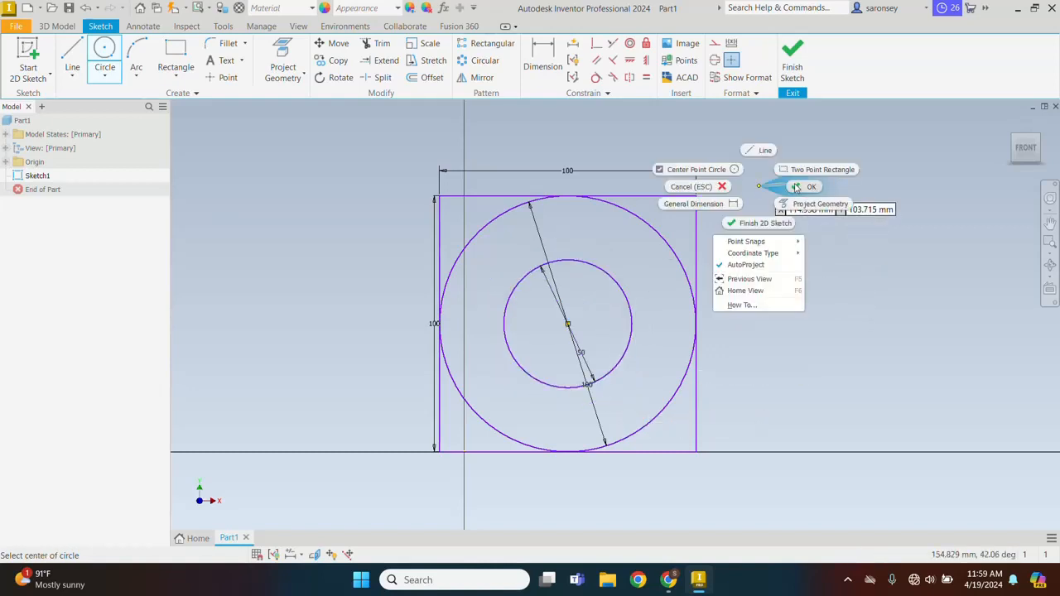
click(796, 187)
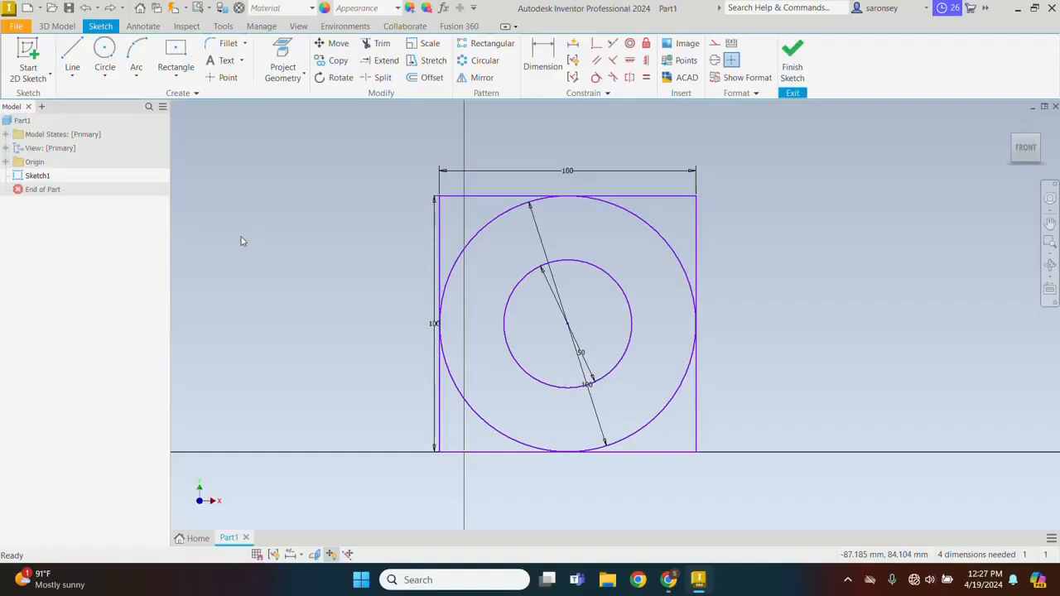
Draw a three-point arc of about 20 mm radius across the square's upper-left corner, from the left edge to the top edge
click(138, 76)
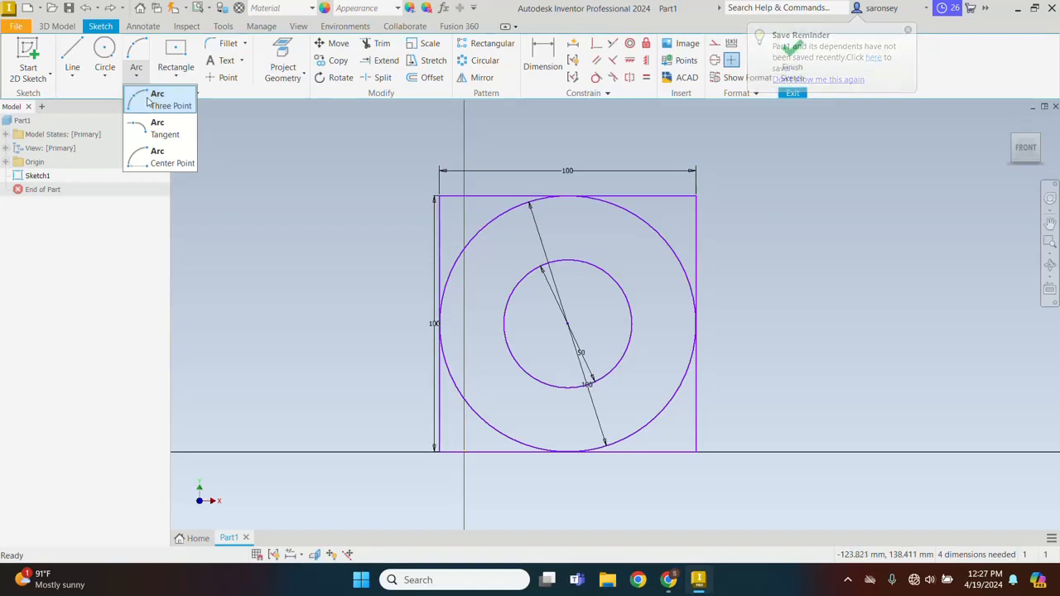
click(148, 101)
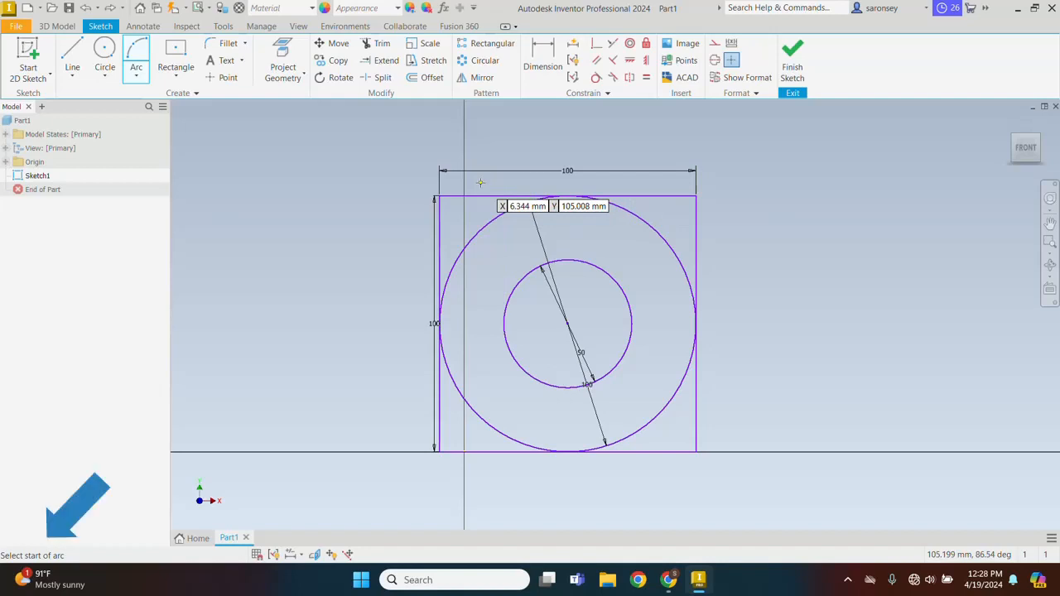
click(439, 247)
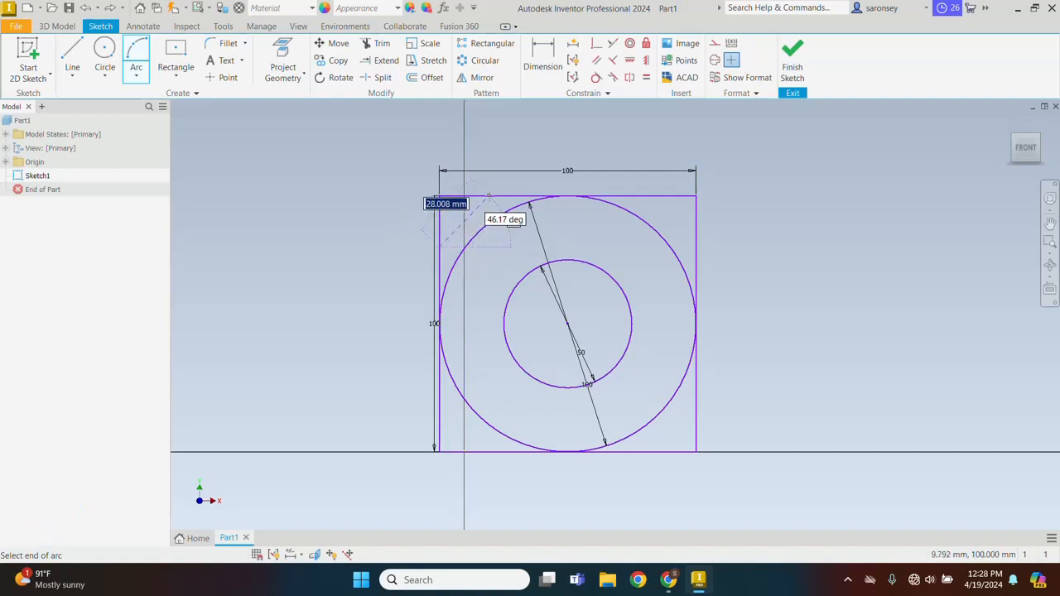
click(464, 196)
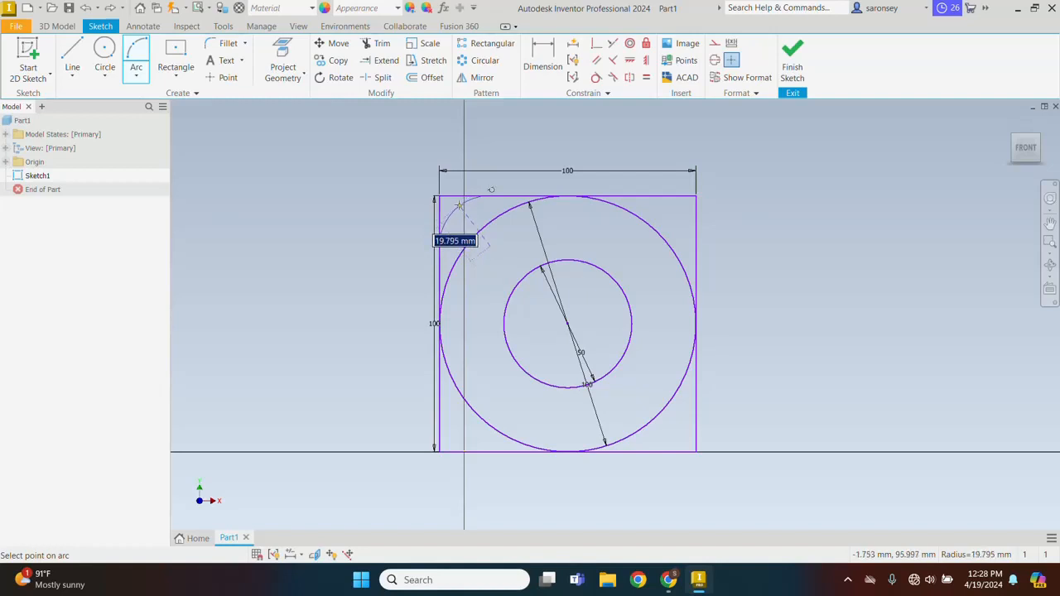
click(460, 206)
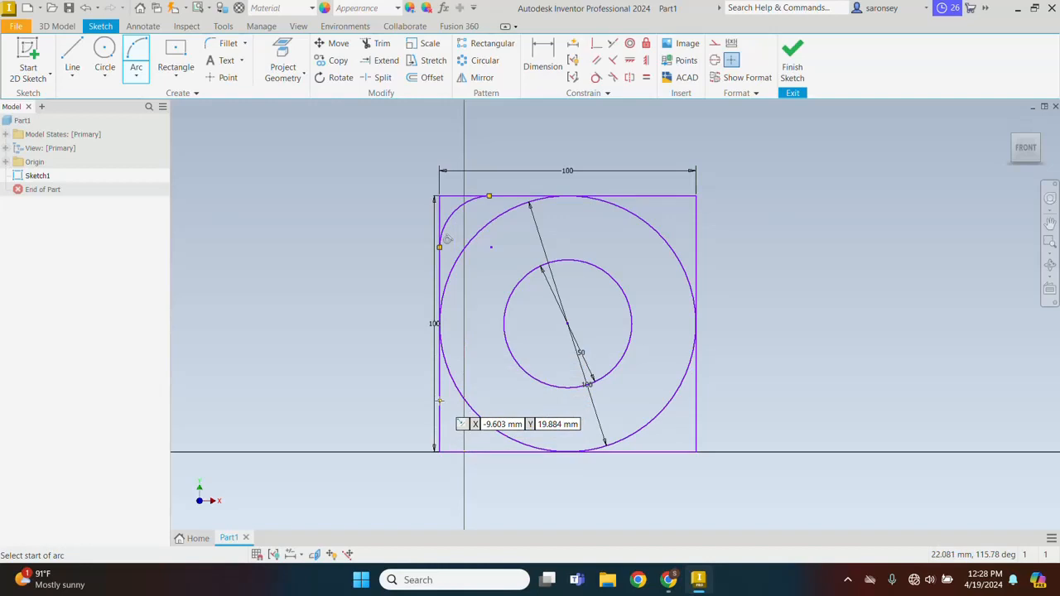
Draw a matching three-point arc across the square's lower-left corner, with its endpoints about 20 mm from the corner
click(439, 401)
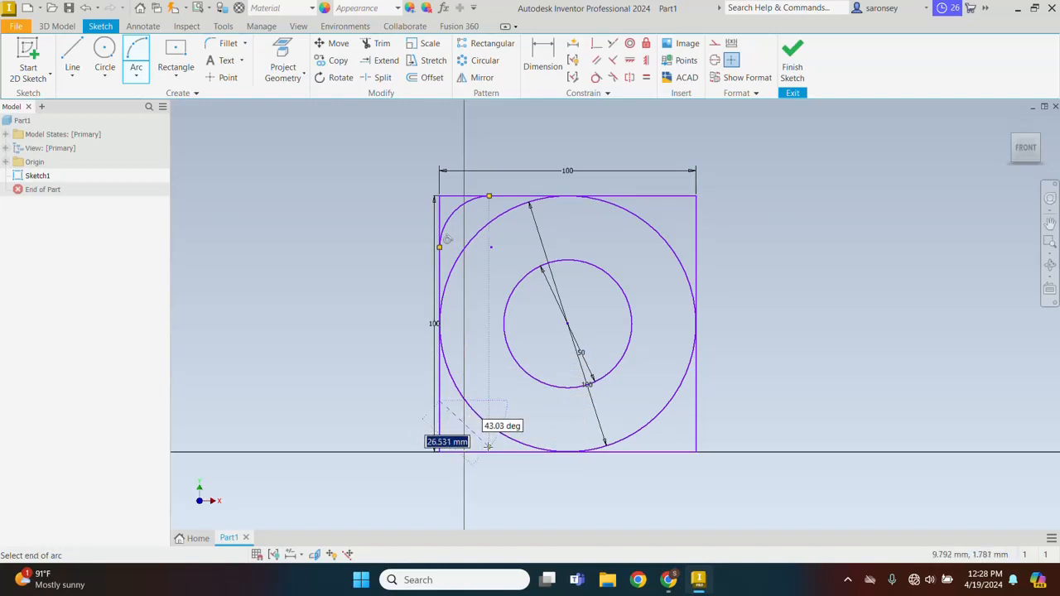
click(488, 451)
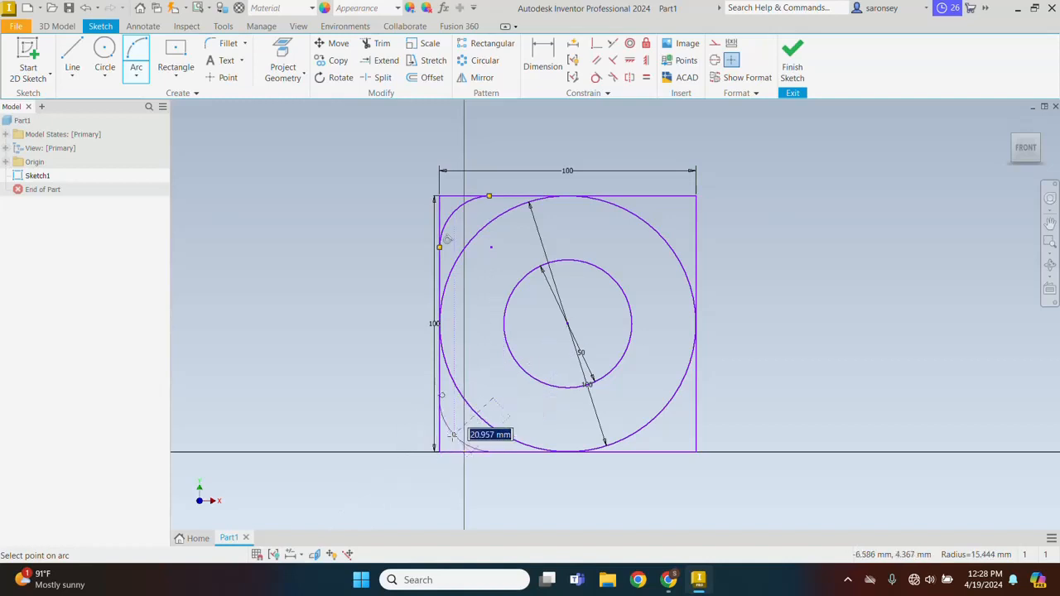
click(453, 434)
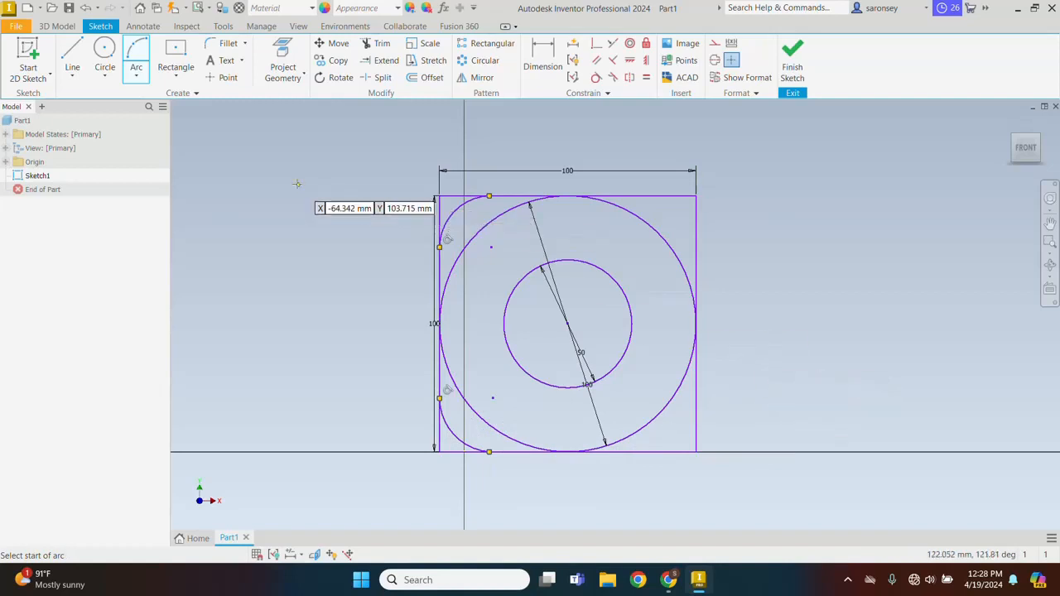
Draw a two-point rectangle about 94 mm wide and 100 mm high from the square's upper-right corner down to the horizontal axis
click(177, 77)
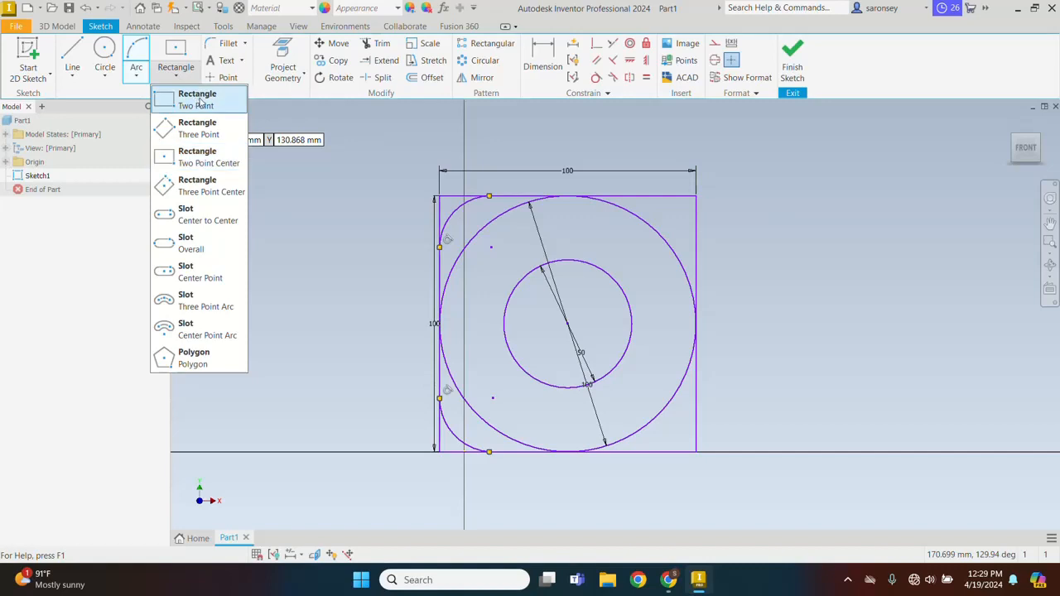
click(199, 103)
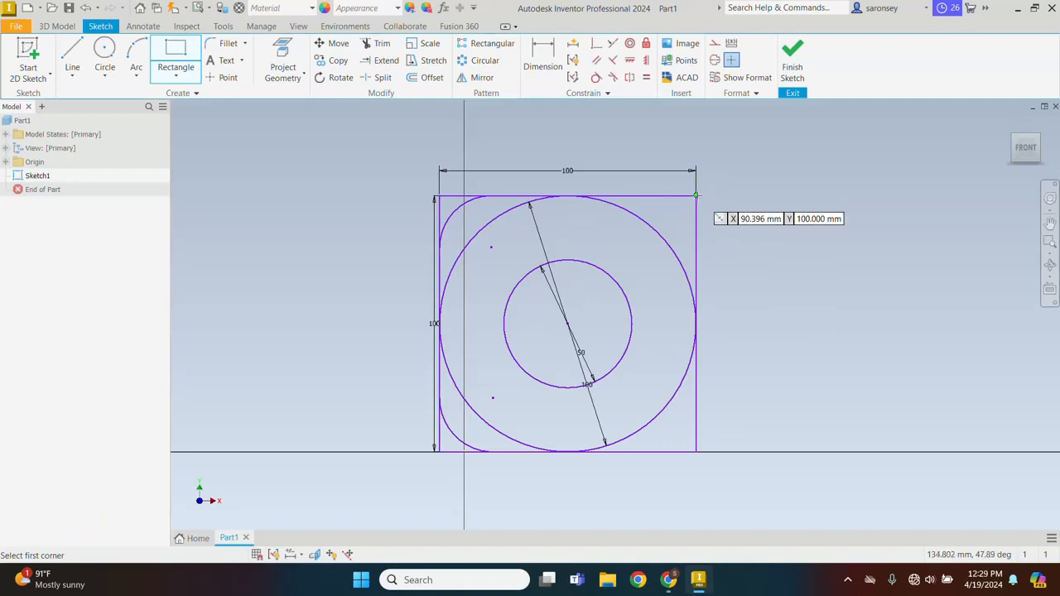
click(696, 196)
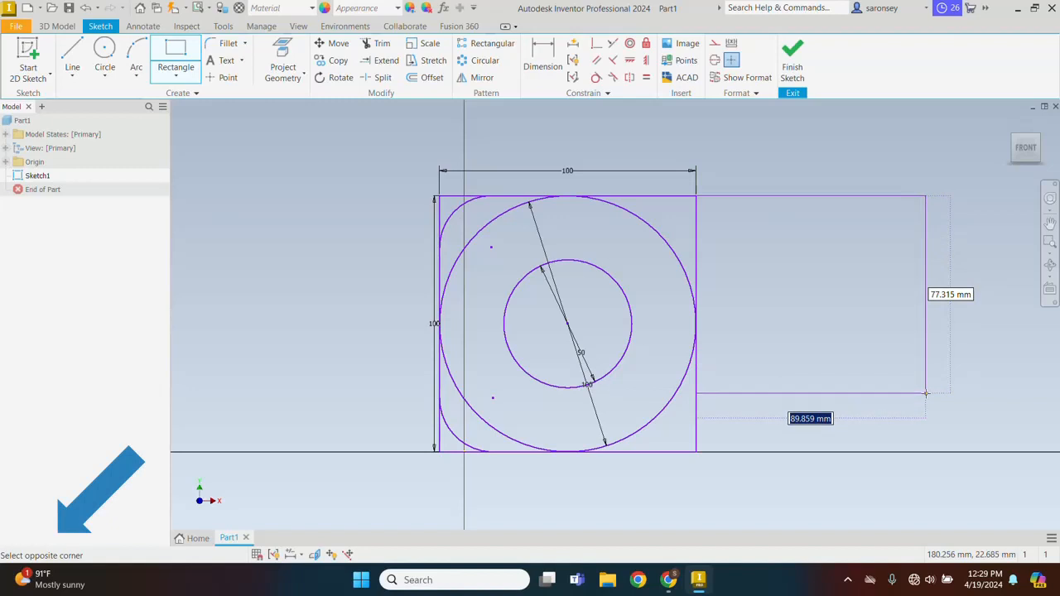
click(937, 452)
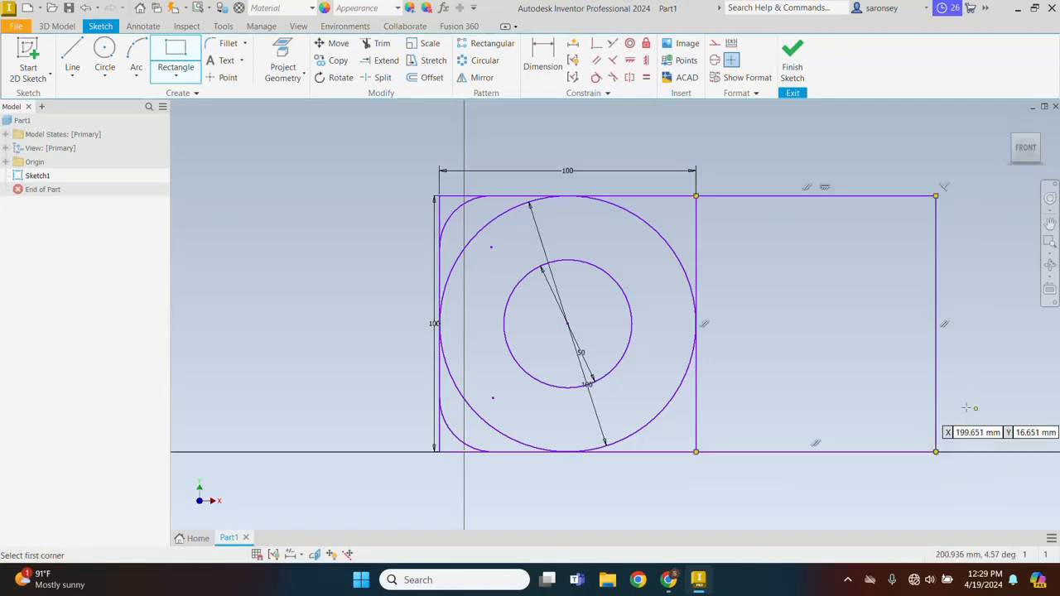
Add a two-point center rectangle of about 57 by 58 mm at the middle of the rectangle beside the square
click(180, 78)
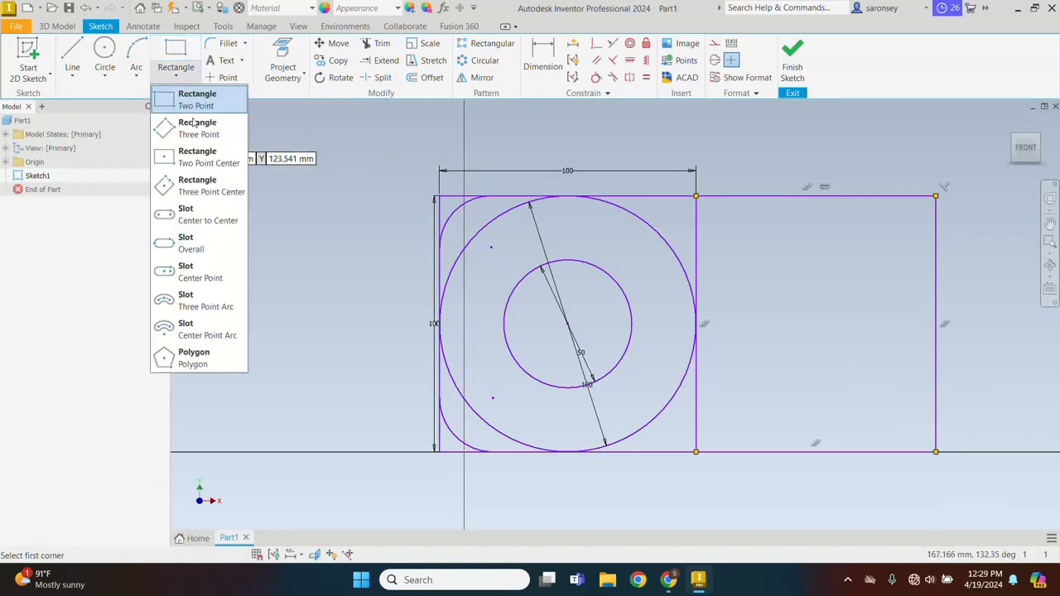
click(211, 165)
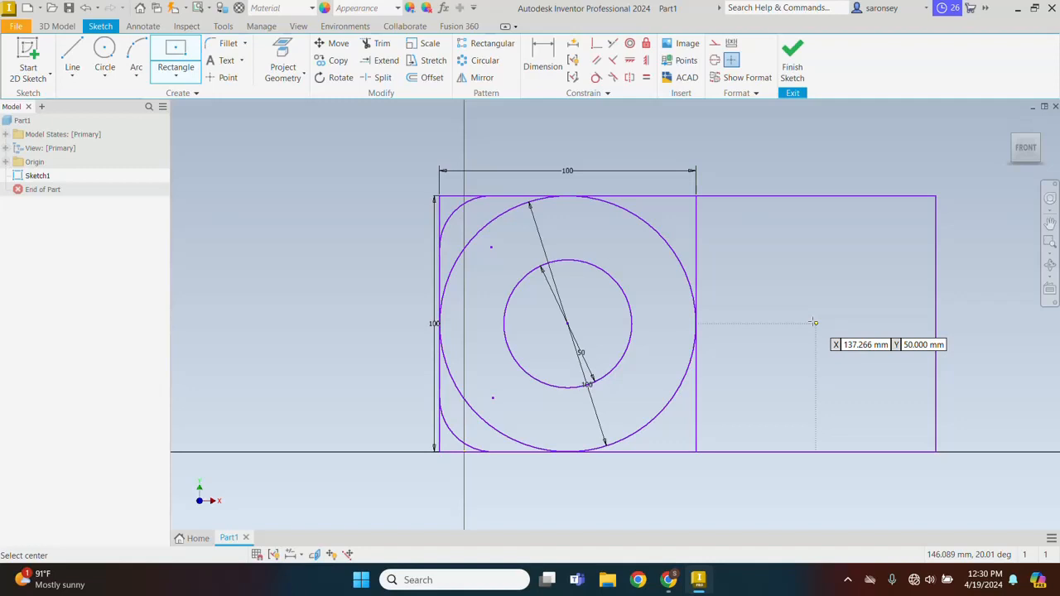
click(815, 322)
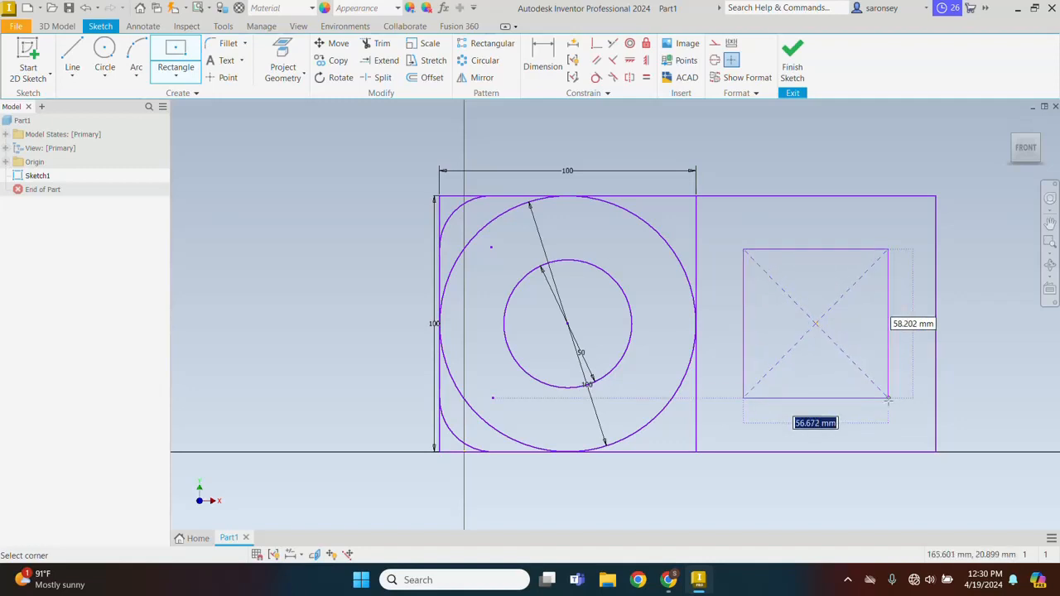
click(888, 400)
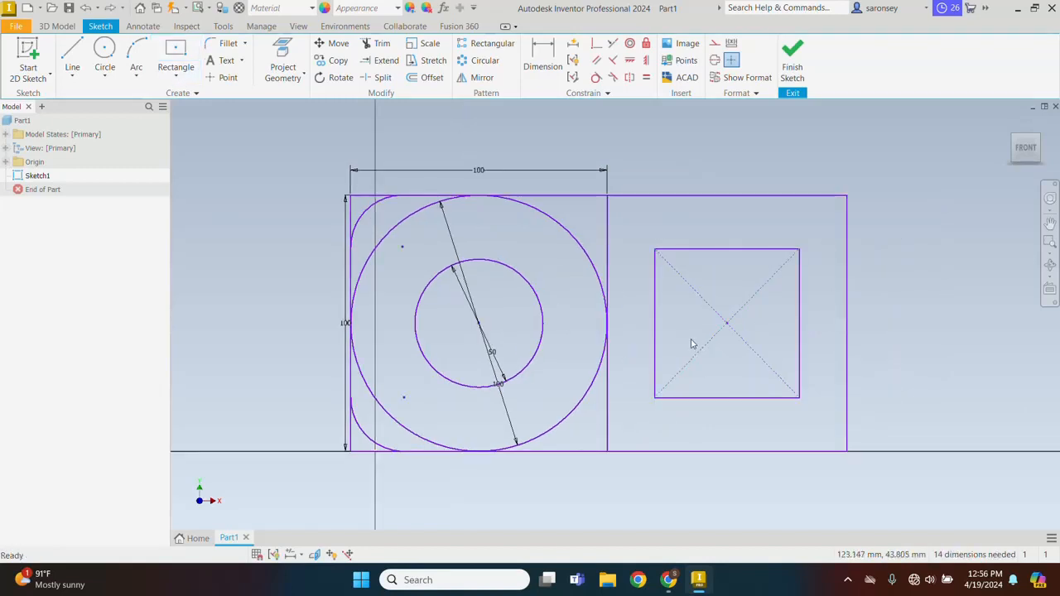
Delete the inner 50 mm circle and undo the deletion
click(542, 314)
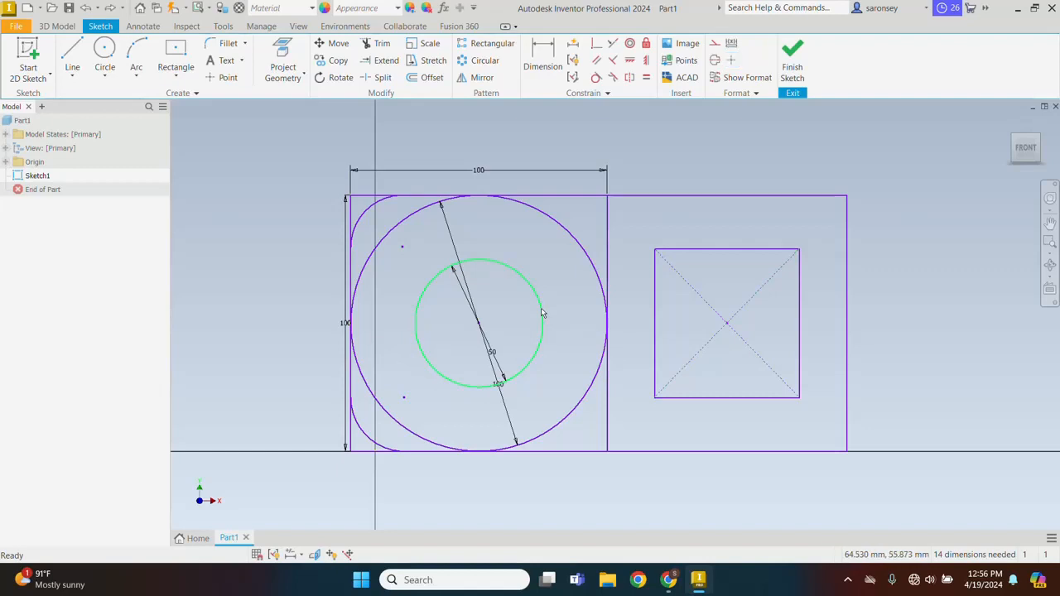
key(Delete)
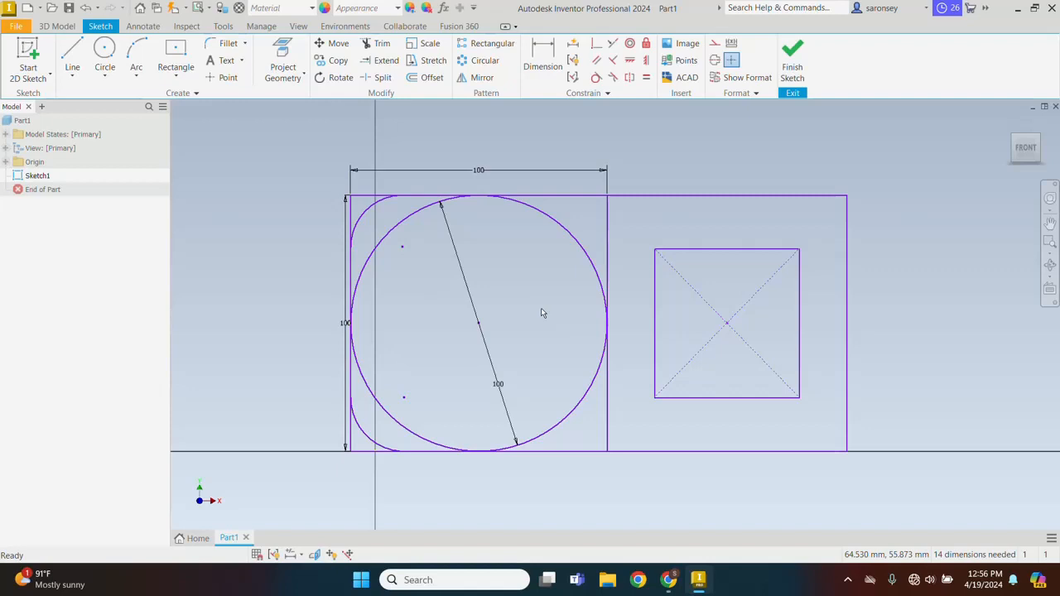
key(ctrl+z)
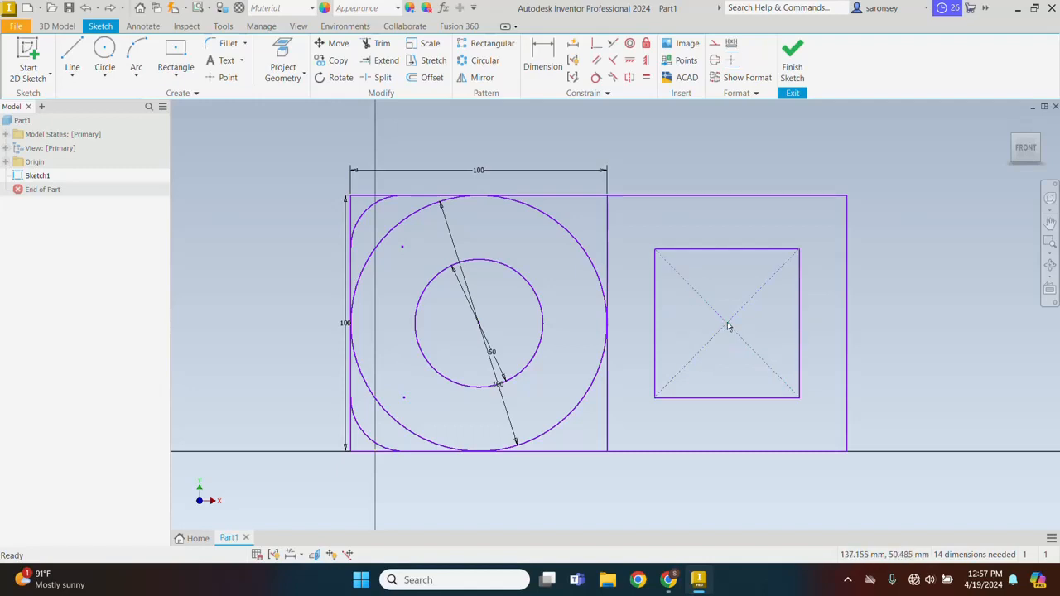
Try moving the center points of the small rectangle and the concentric circles, undoing the moves
mouse_move(726, 324)
mouse_down()
mouse_move(691, 323)
mouse_move(698, 334)
mouse_move(754, 340)
mouse_move(705, 289)
mouse_move(810, 382)
mouse_move(728, 286)
mouse_move(726, 354)
mouse_move(726, 316)
mouse_up()
key(ctrl+z)
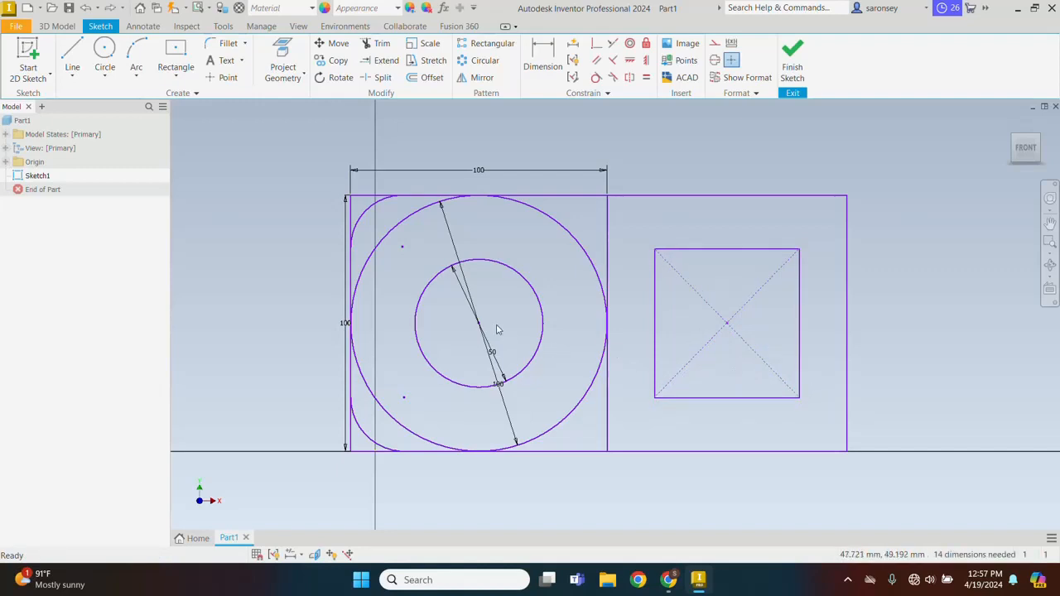
mouse_move(479, 323)
mouse_down()
mouse_move(508, 320)
mouse_move(464, 324)
mouse_move(495, 316)
mouse_up()
key(Escape)
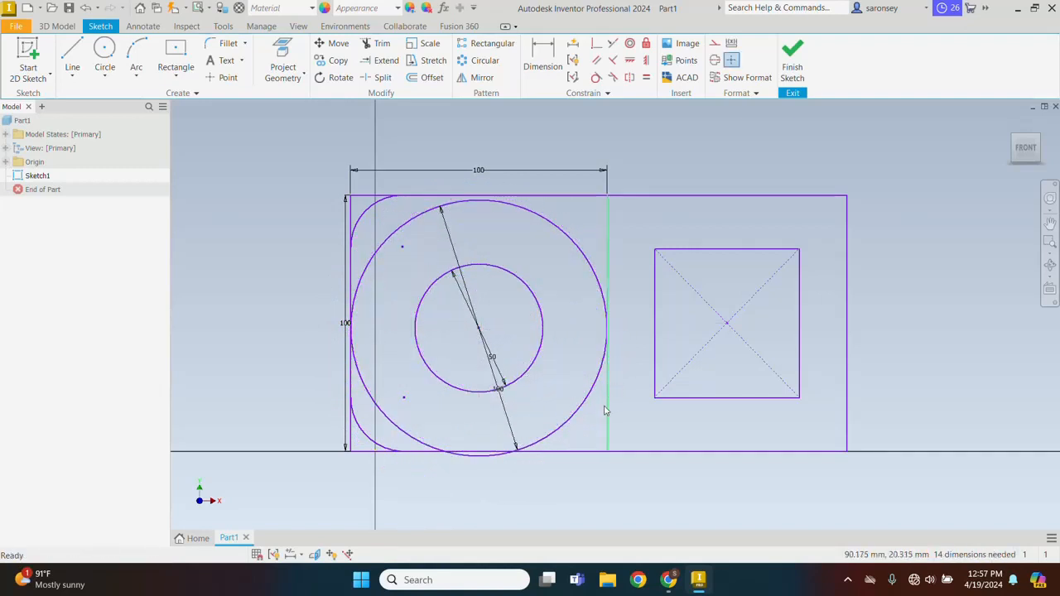
key(ctrl+z)
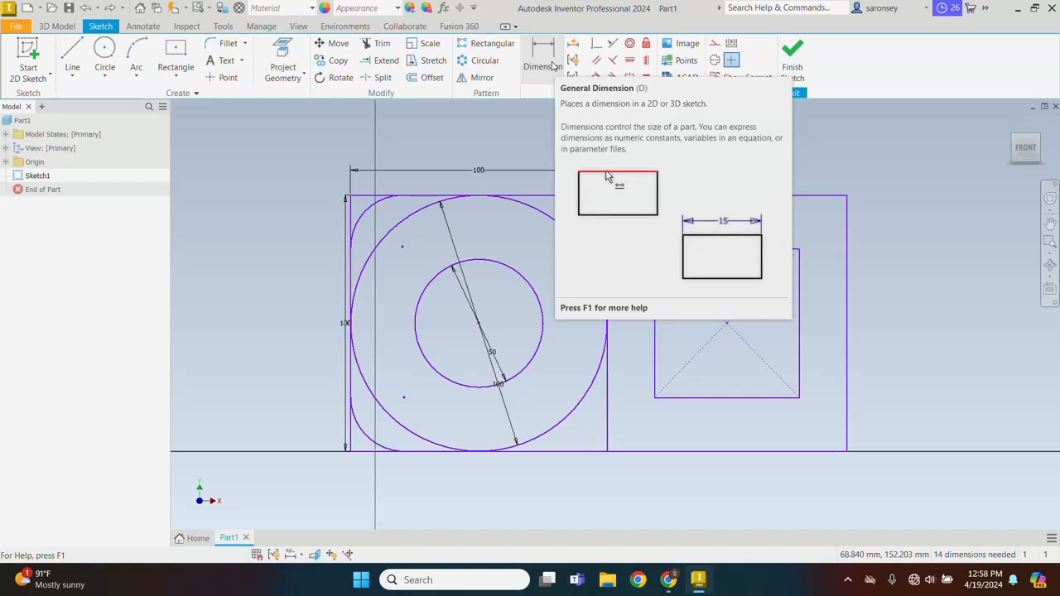
Dimension the lower-left arc's endpoint on the bottom edge 15 mm horizontally from the square's corner
click(547, 63)
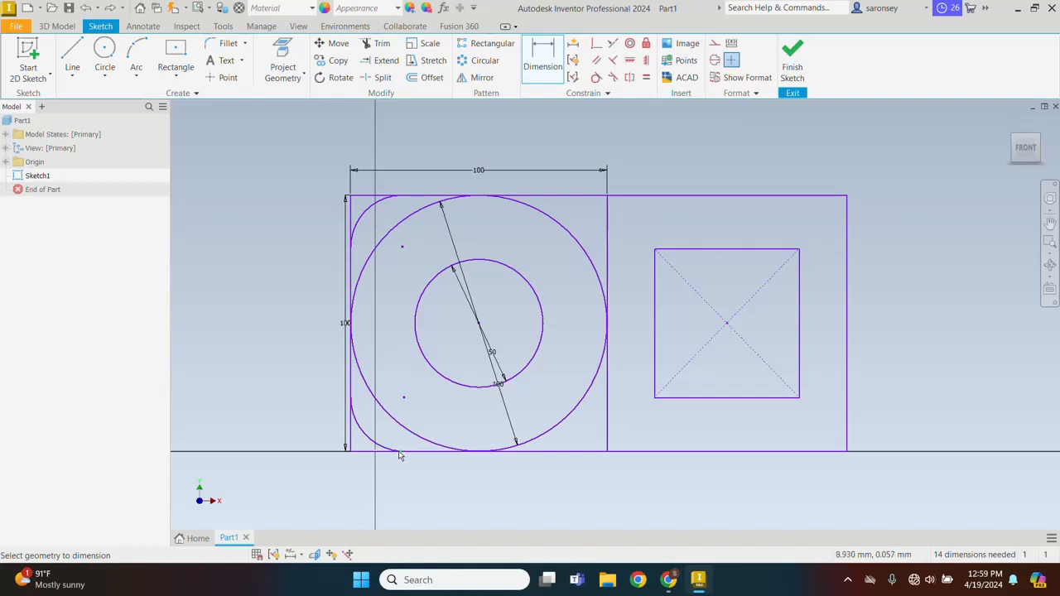
scroll(399, 456, up, 3)
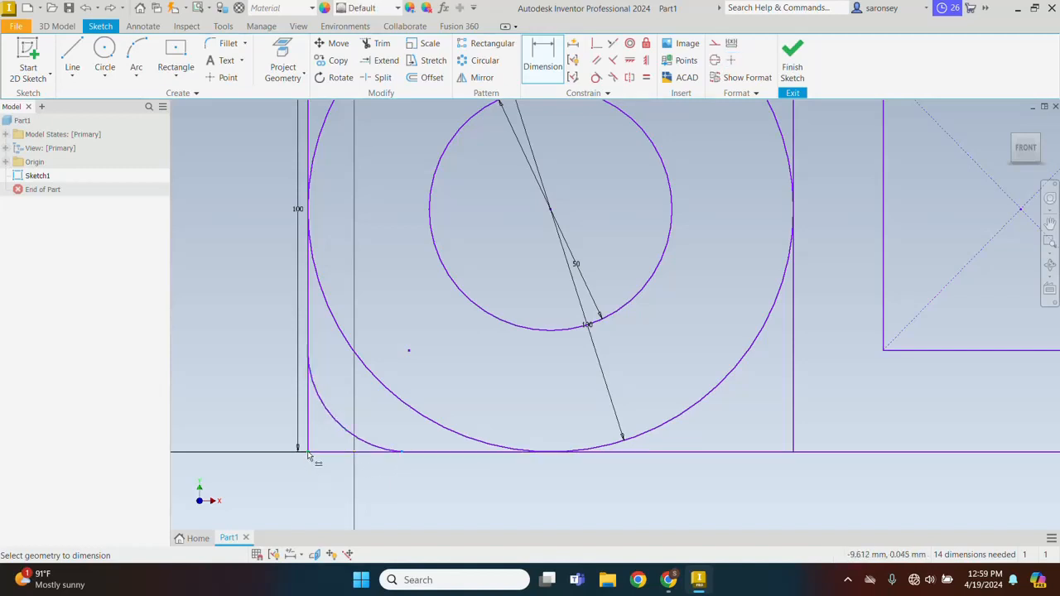
mouse_move(310, 464)
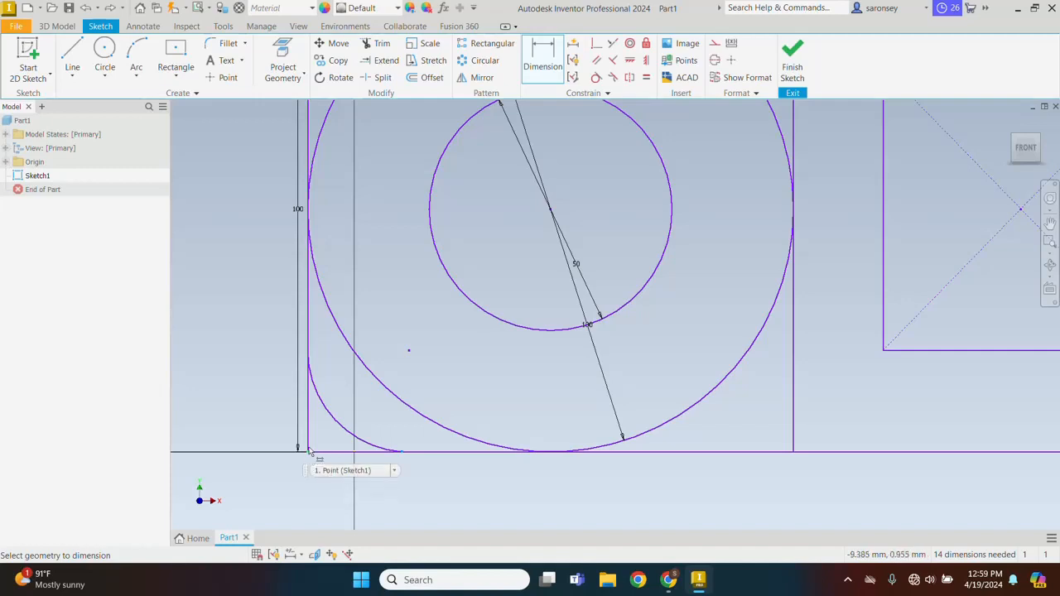
click(310, 454)
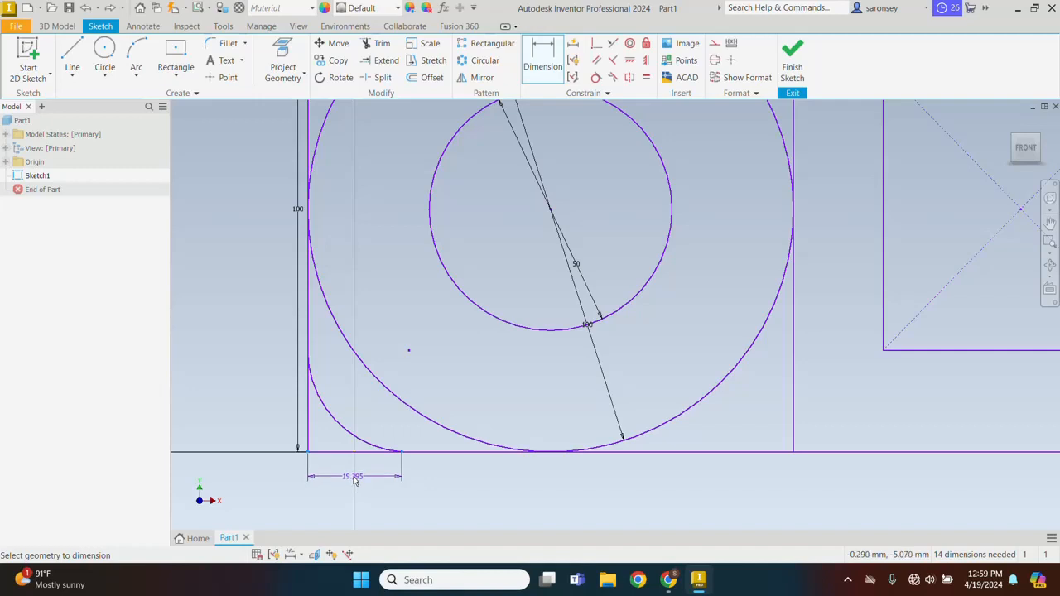
click(354, 481)
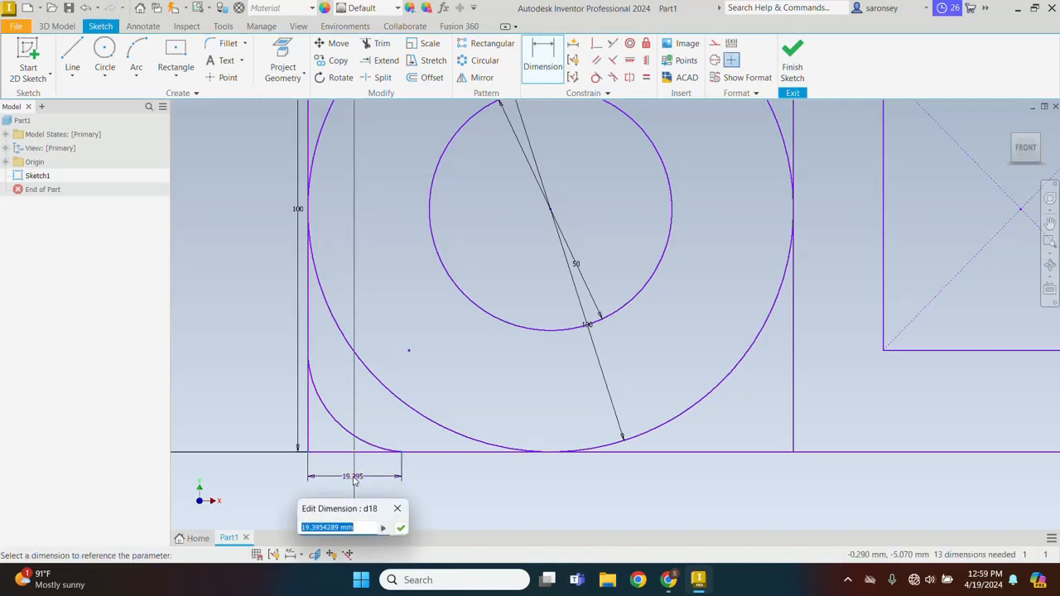
text(15)
key(Return)
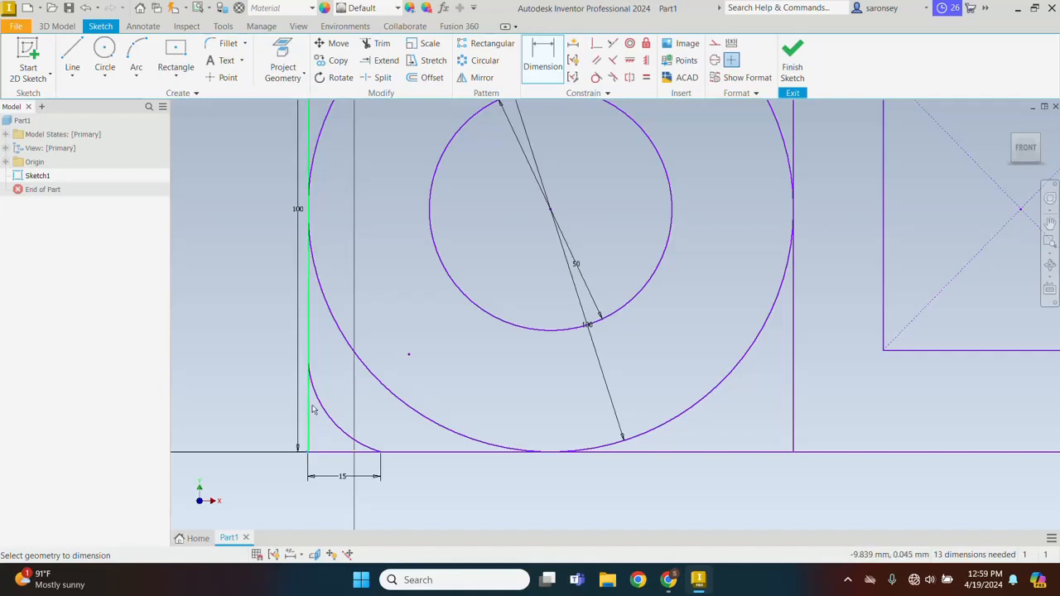
Dimension the lower-left arc's endpoint on the left edge 15 mm vertically from the square's corner
click(307, 359)
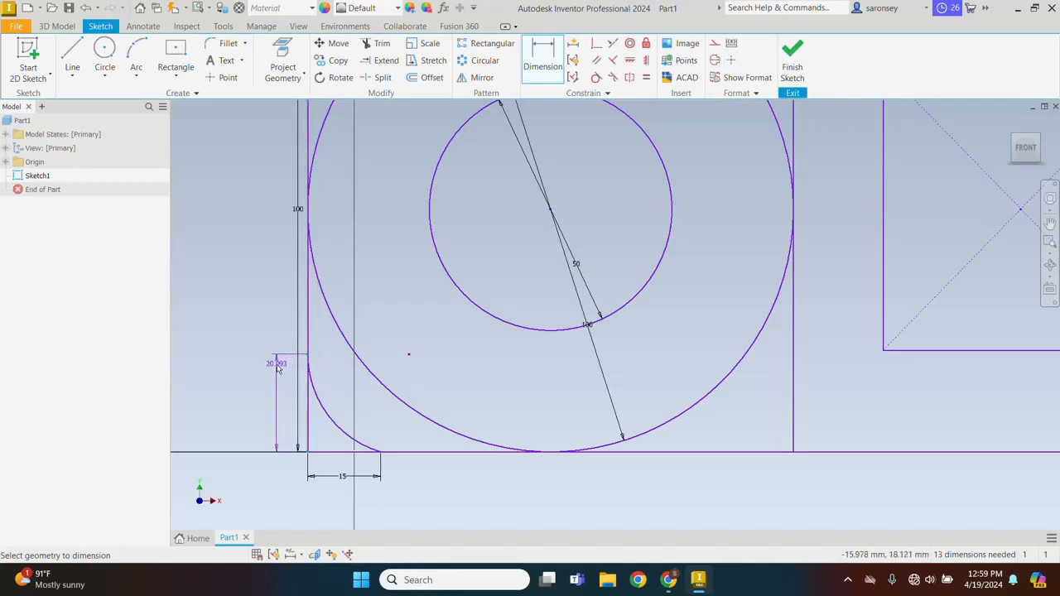
click(283, 401)
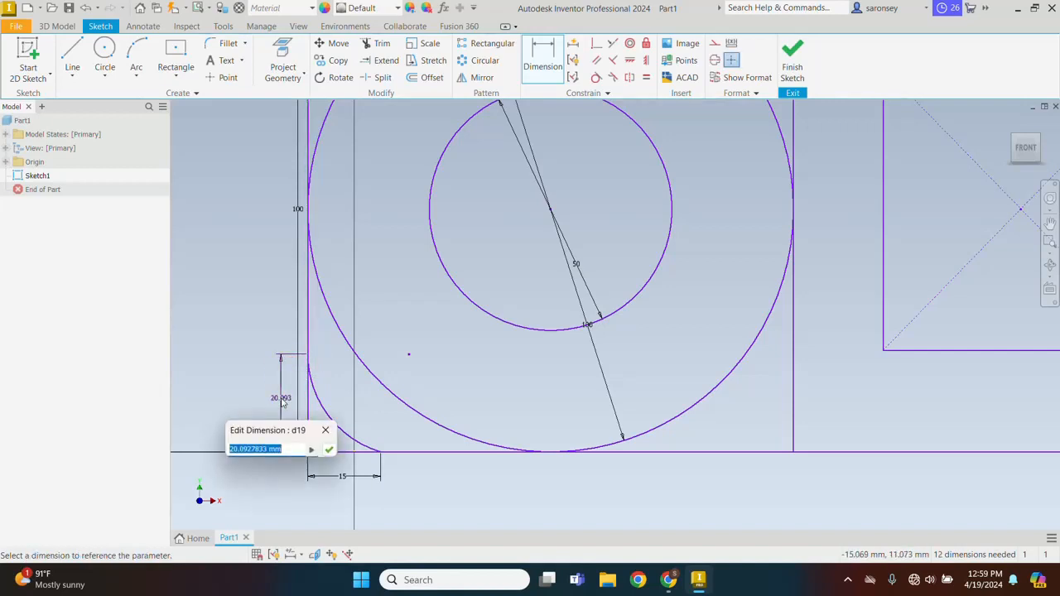
text(15)
key(Return)
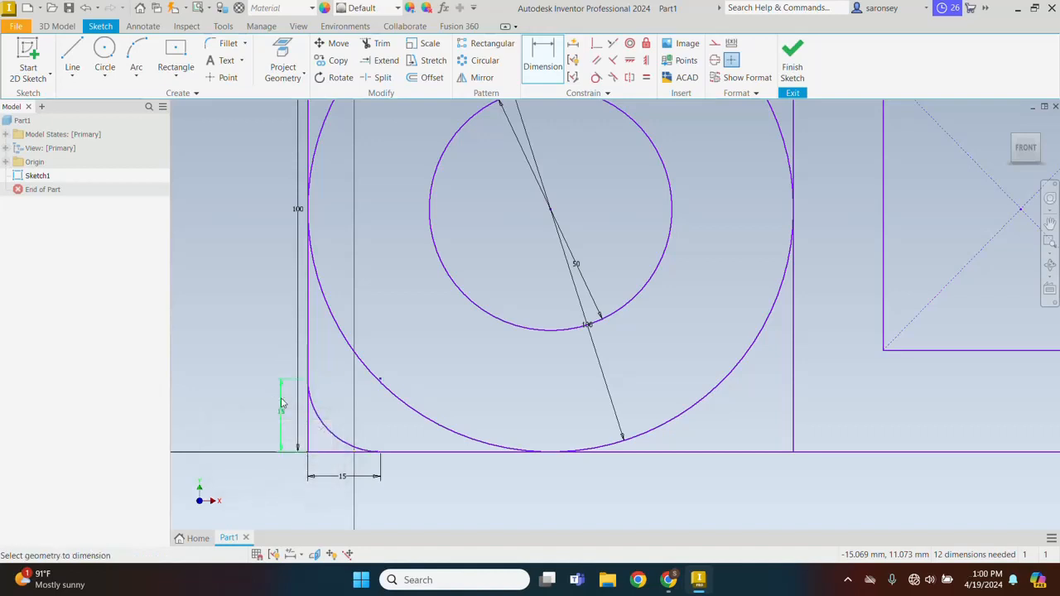
Dimension the upper-left arc's endpoint on the top edge 15 mm horizontally from the square's corner
scroll(317, 403, down, 3)
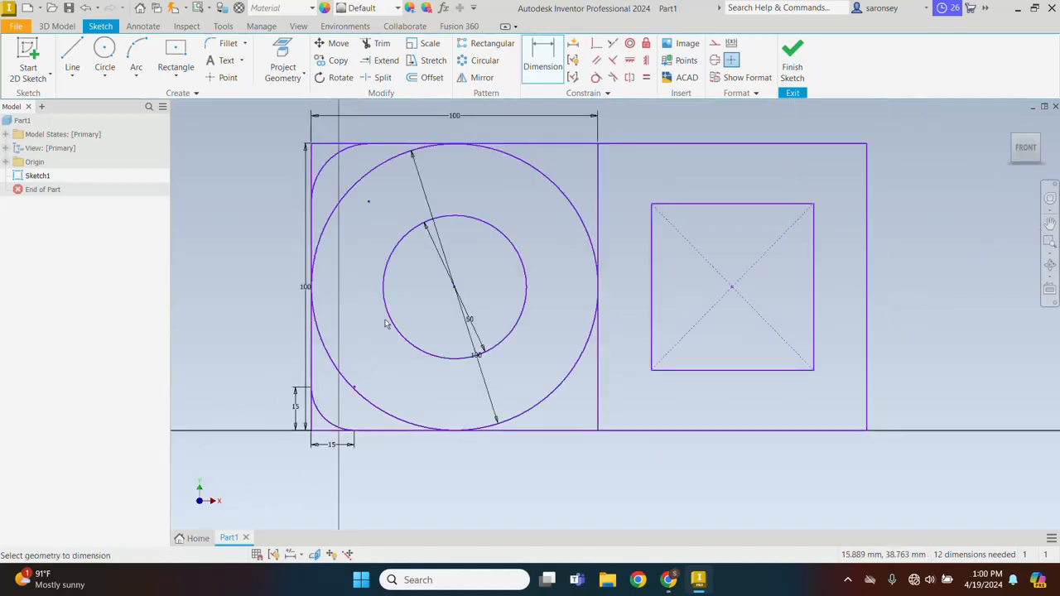
middle_drag(386, 320, 404, 419)
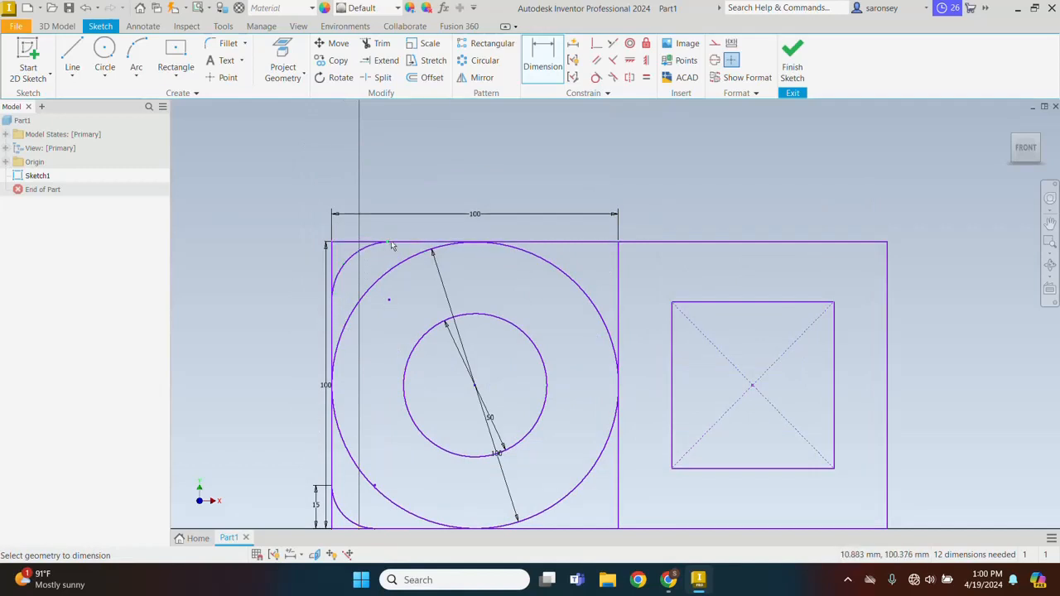
click(340, 242)
click(336, 197)
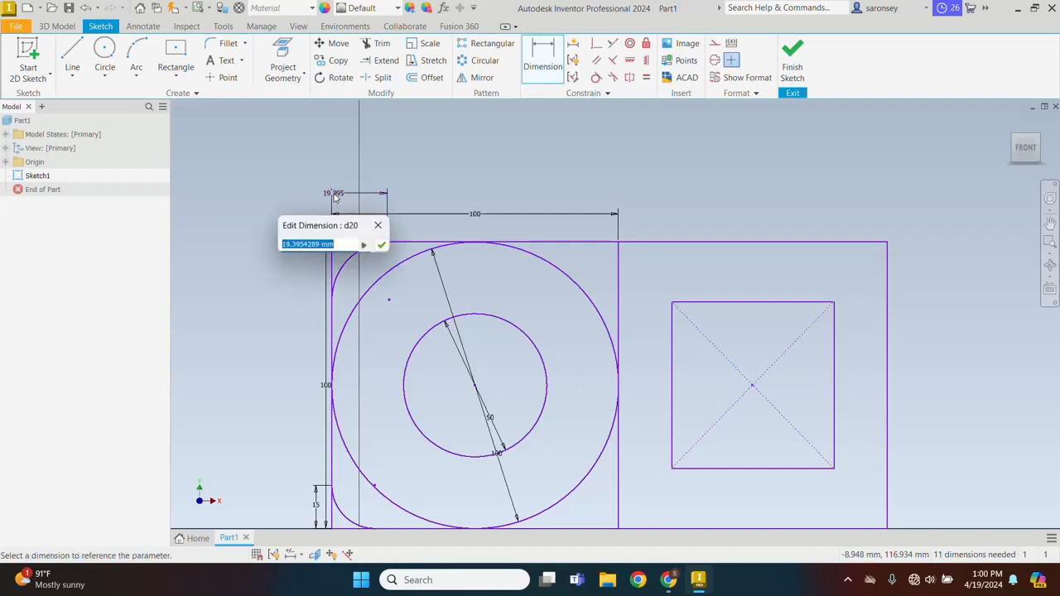
text(15)
key(Return)
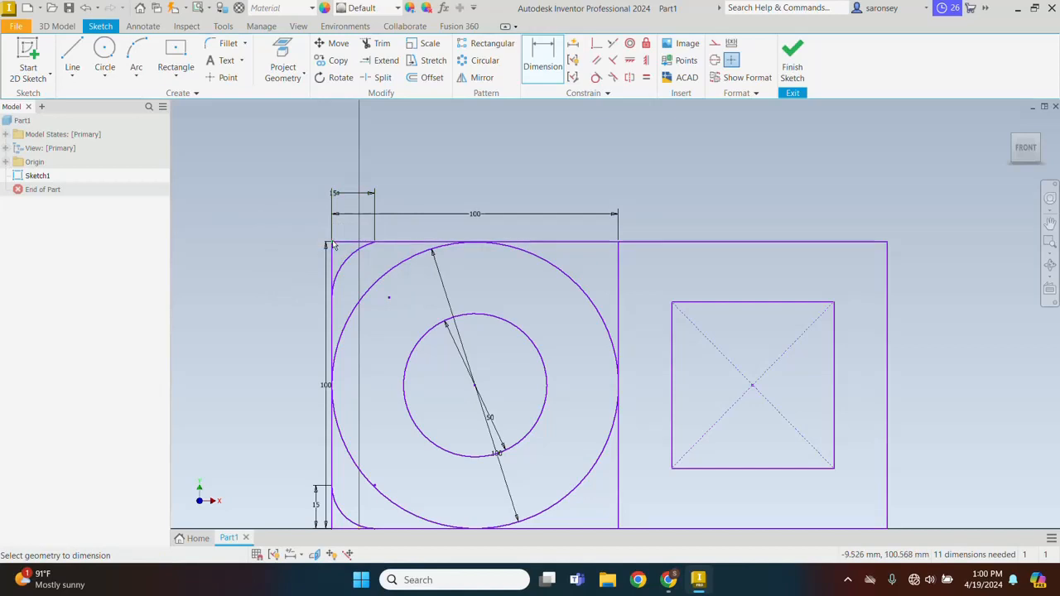
Dimension the upper-left arc's endpoint on the left edge 15 mm vertically from the square's corner
click(333, 301)
click(298, 275)
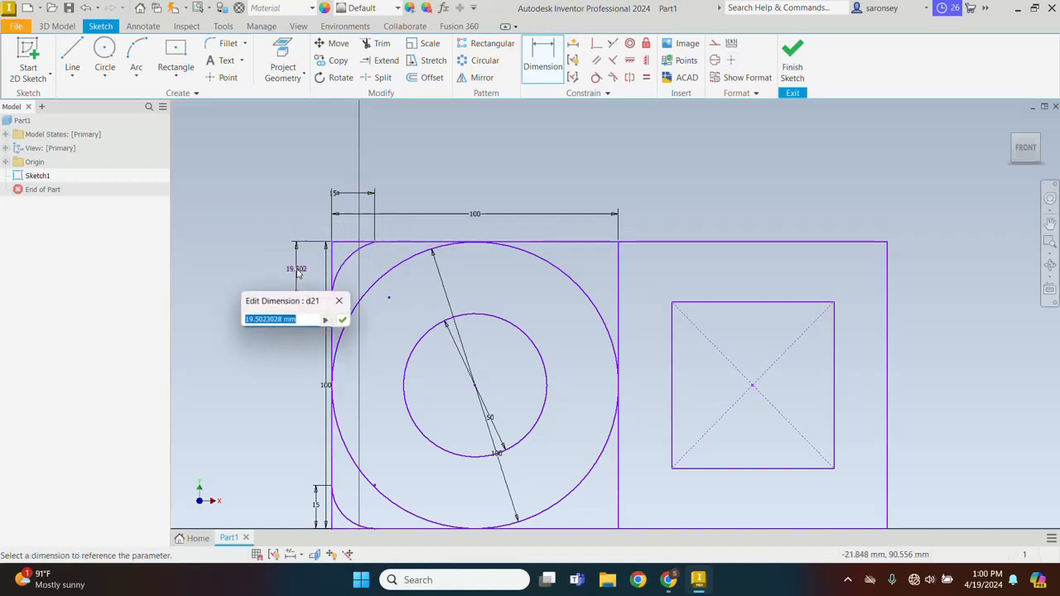
text(15)
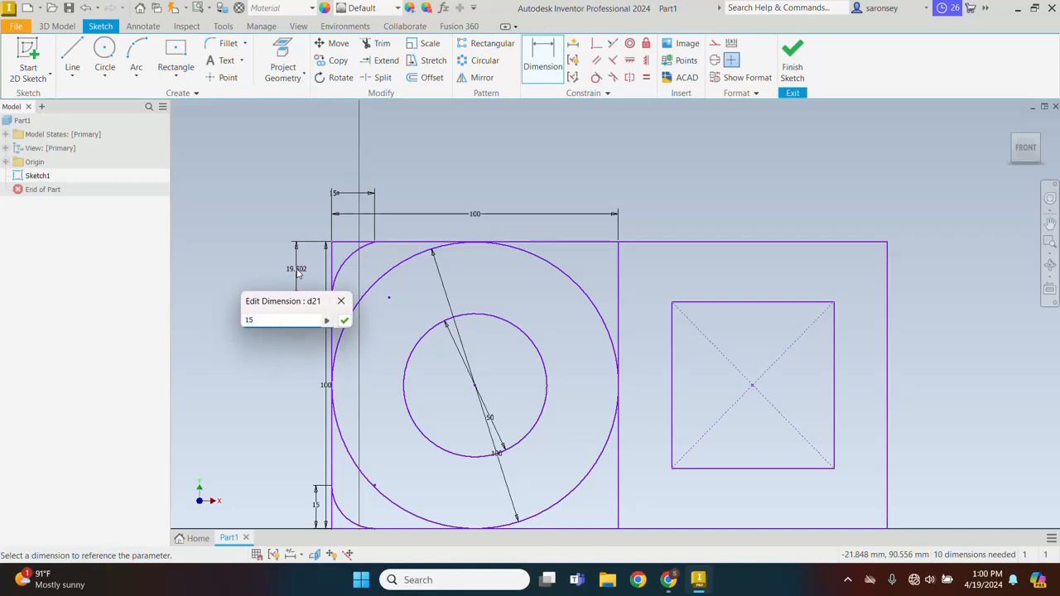
key(Return)
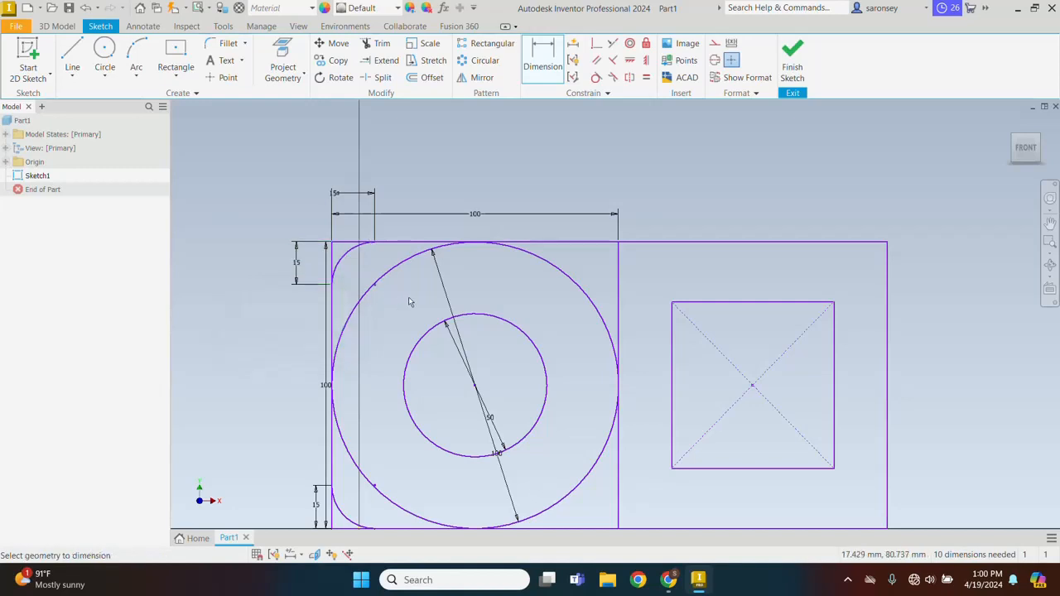
Apply a coincident constraint between the large square's lower-left corner and the sketch origin
middle_drag(396, 323, 395, 280)
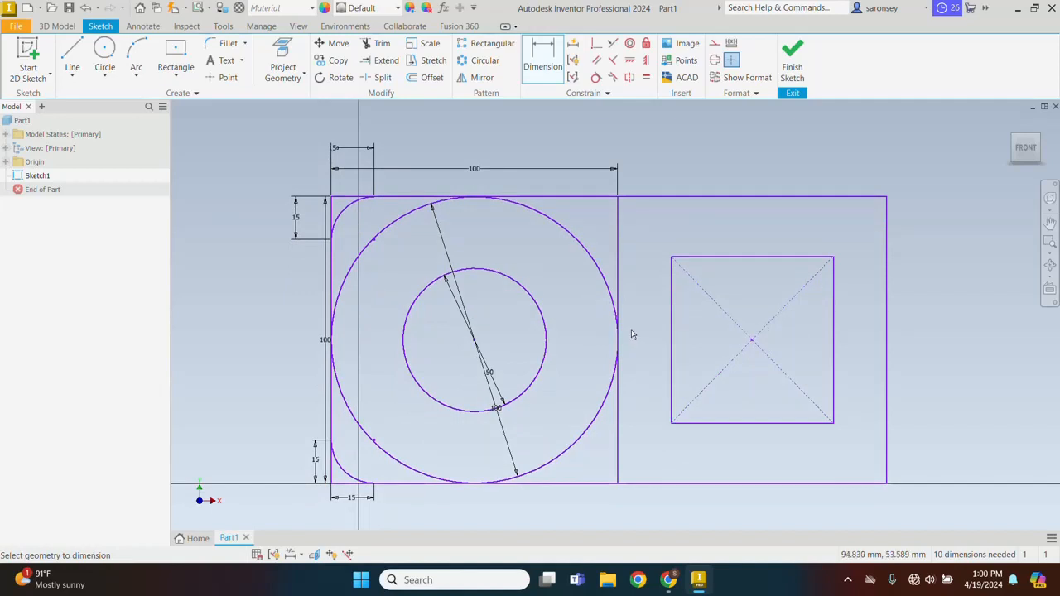
click(598, 44)
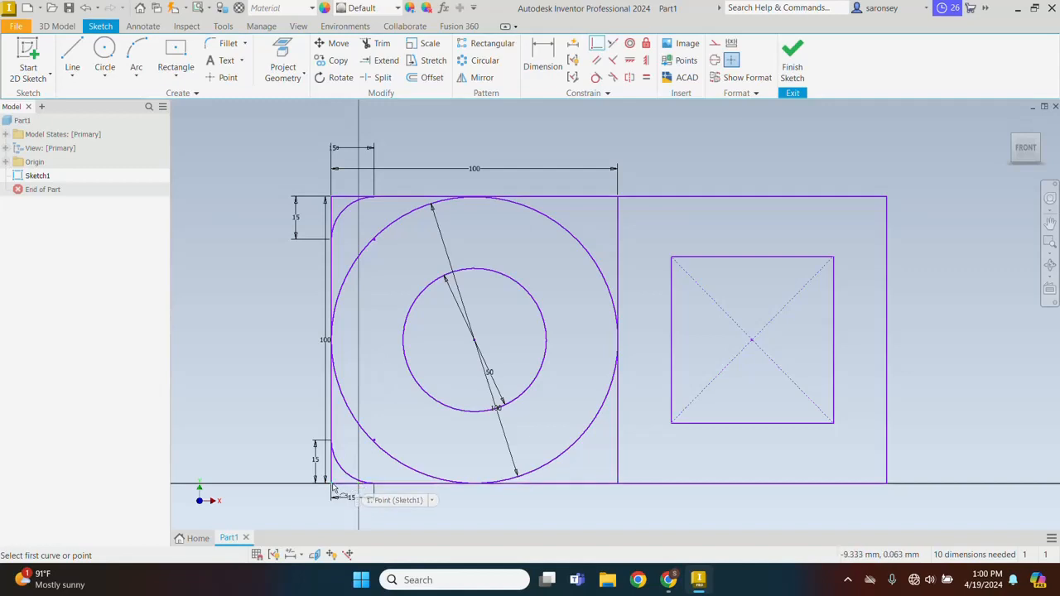
click(332, 484)
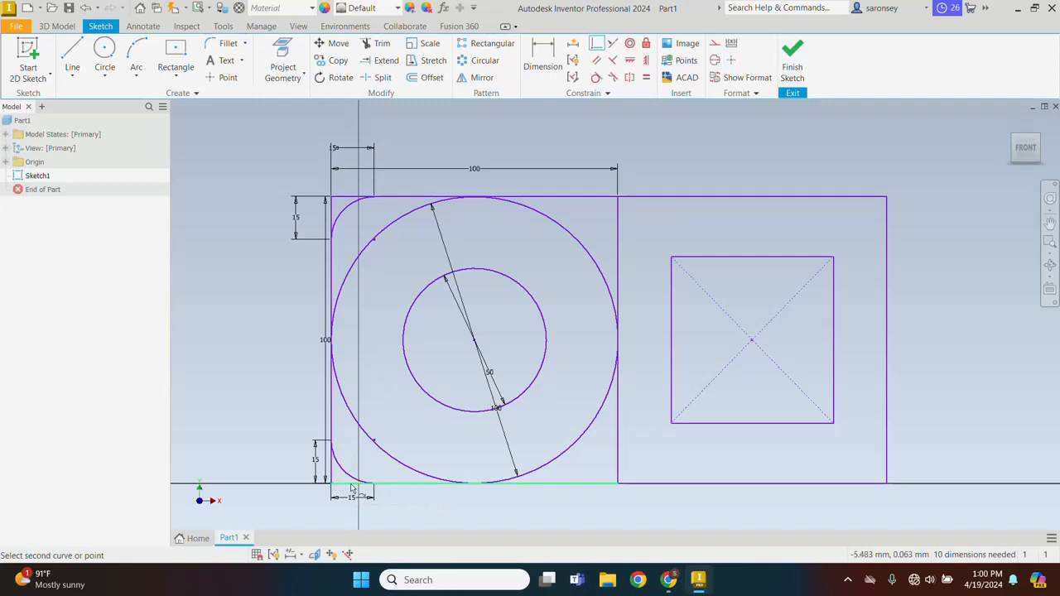
click(359, 487)
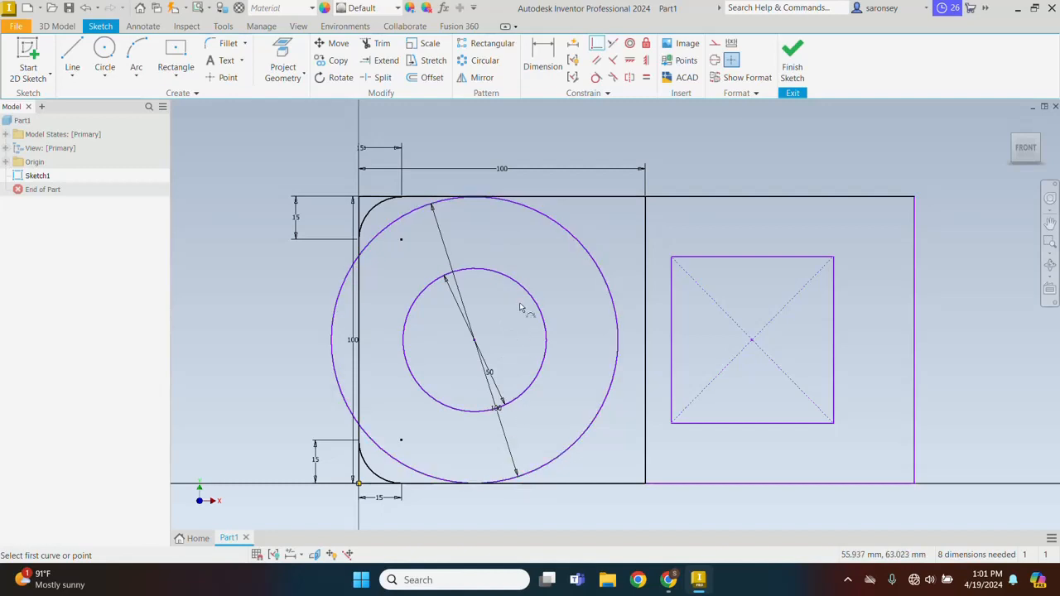
Draw a 100 mm vertical construction line from the midpoint of the left square's upper edge to the midpoint of its lower edge
click(71, 50)
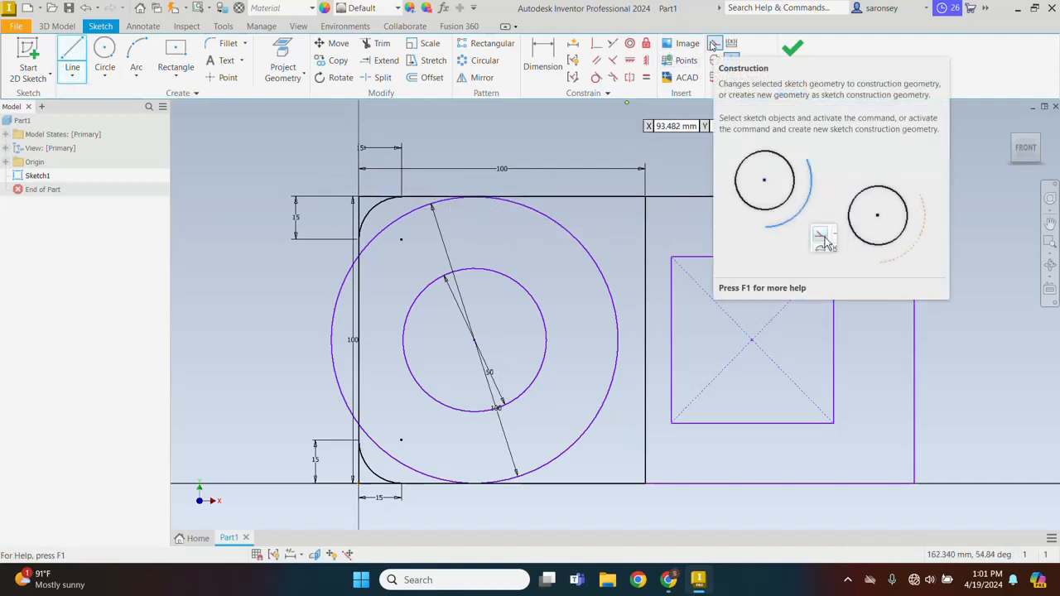
click(712, 46)
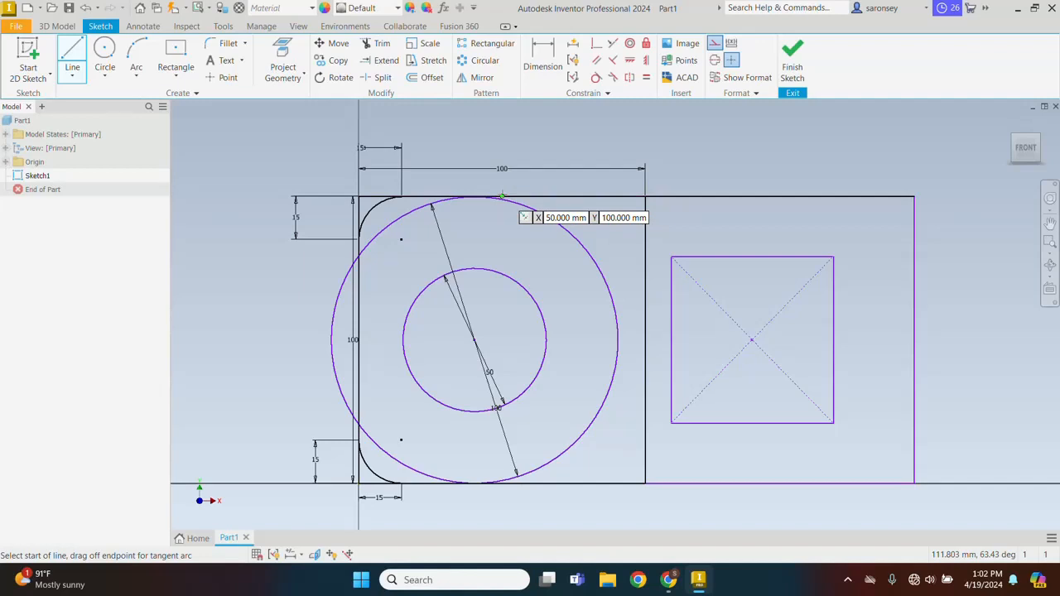
scroll(501, 197, down, 5)
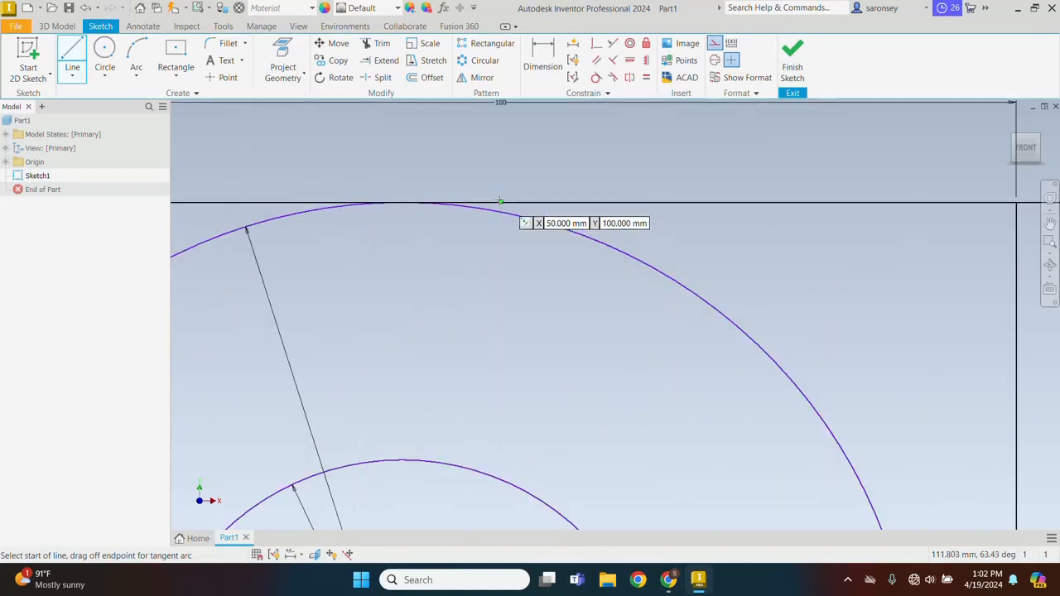
click(501, 202)
scroll(475, 208, up, 2)
scroll(475, 242, up, 5)
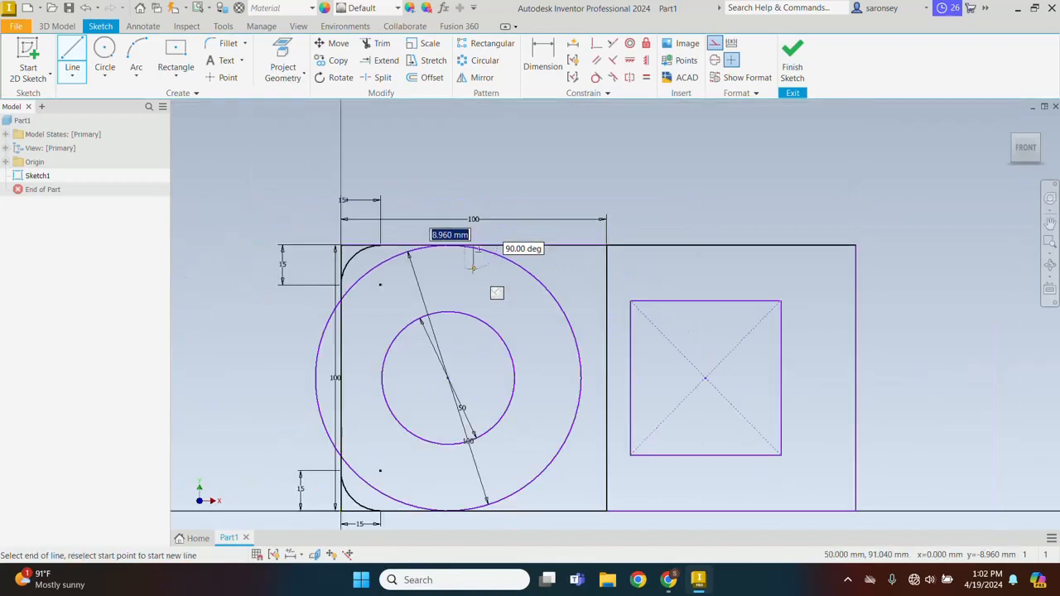
scroll(474, 257, down, 2)
scroll(473, 268, up, 4)
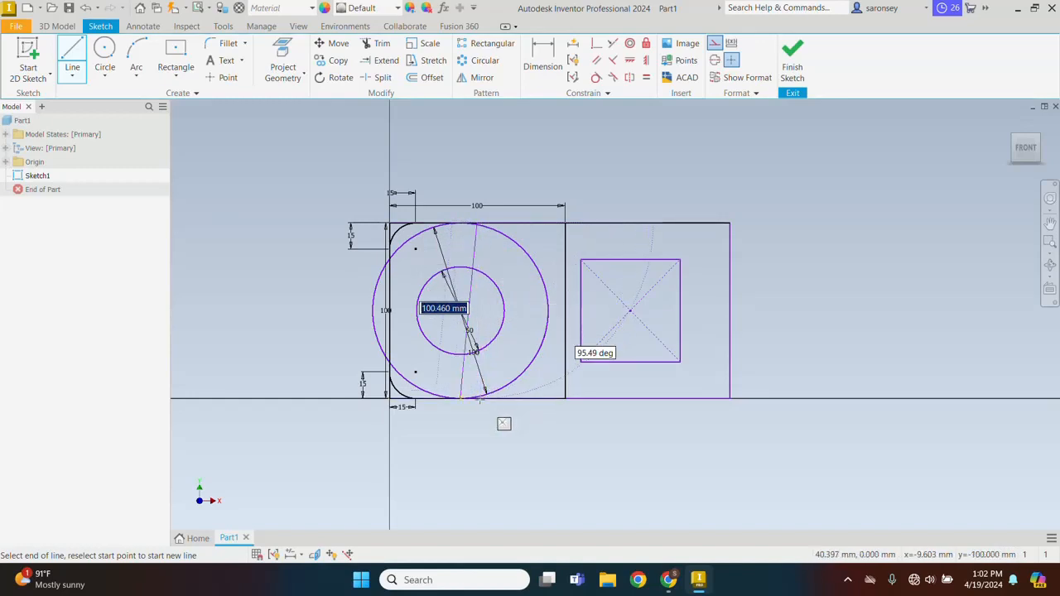
scroll(503, 424, up, 3)
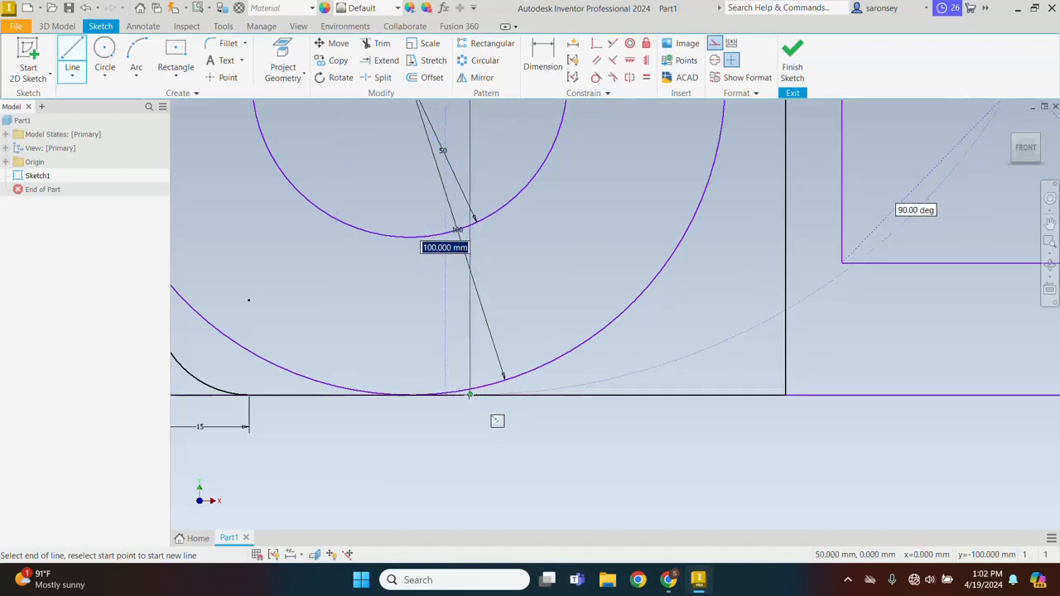
scroll(497, 421, up, 2)
key(Return)
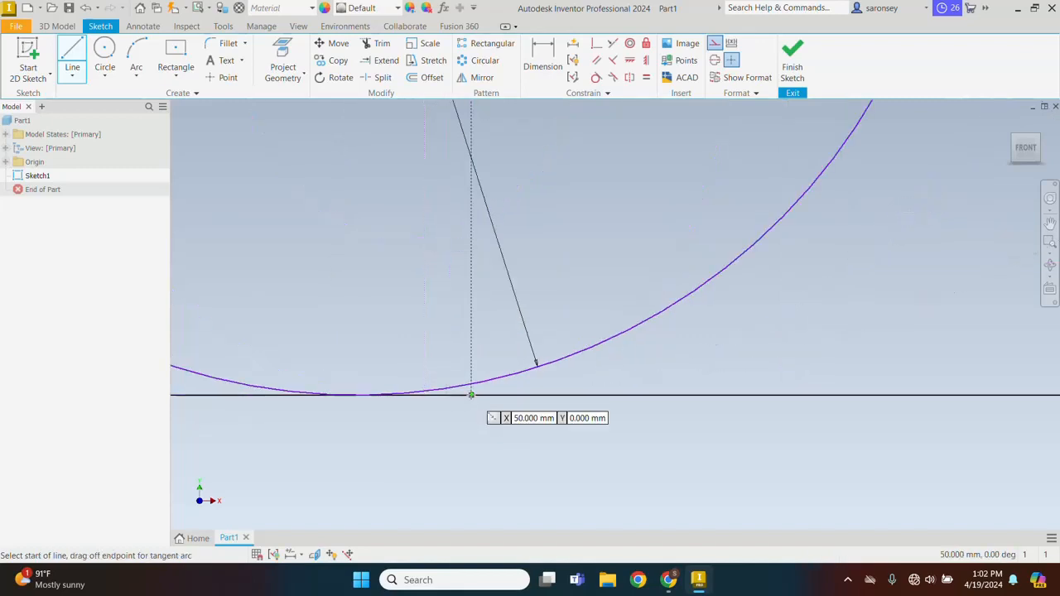
scroll(495, 419, down, 3)
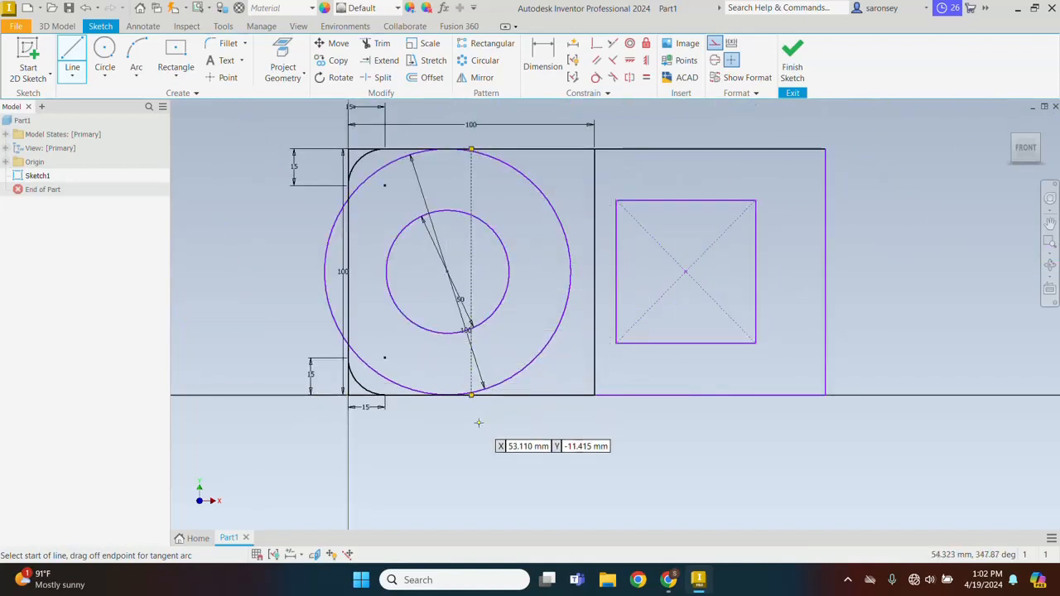
Constrain the concentric circles' center coincident with the midpoint of the vertical construction line
middle_drag(478, 443, 492, 505)
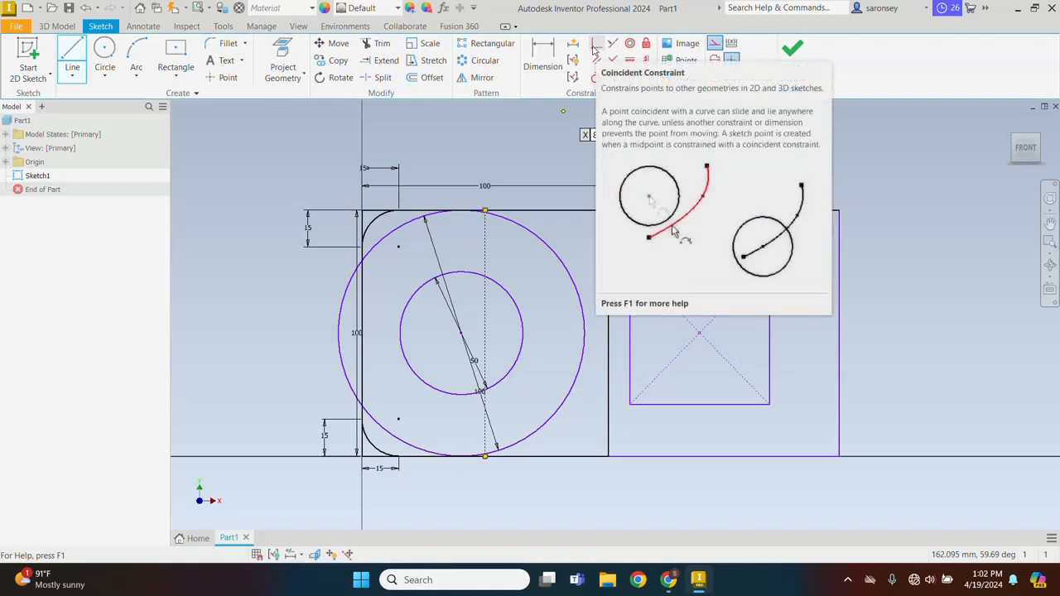
click(596, 46)
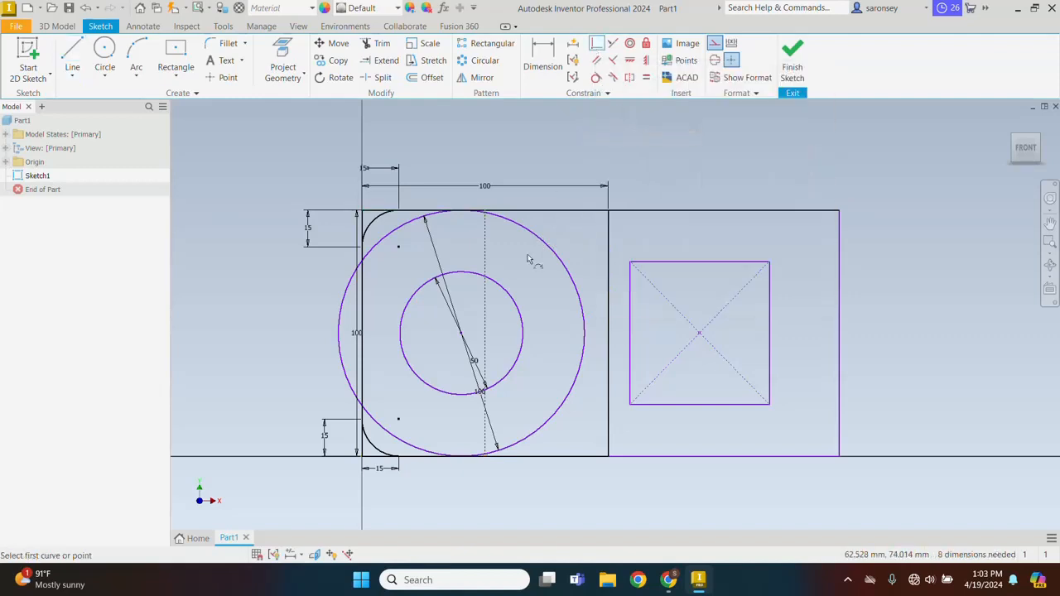
click(461, 336)
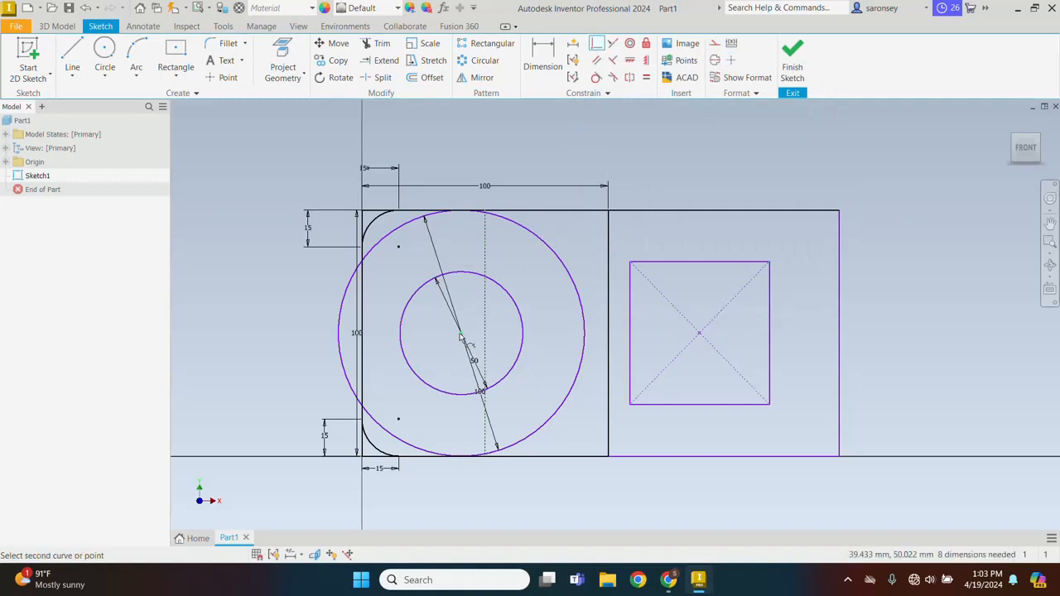
click(487, 335)
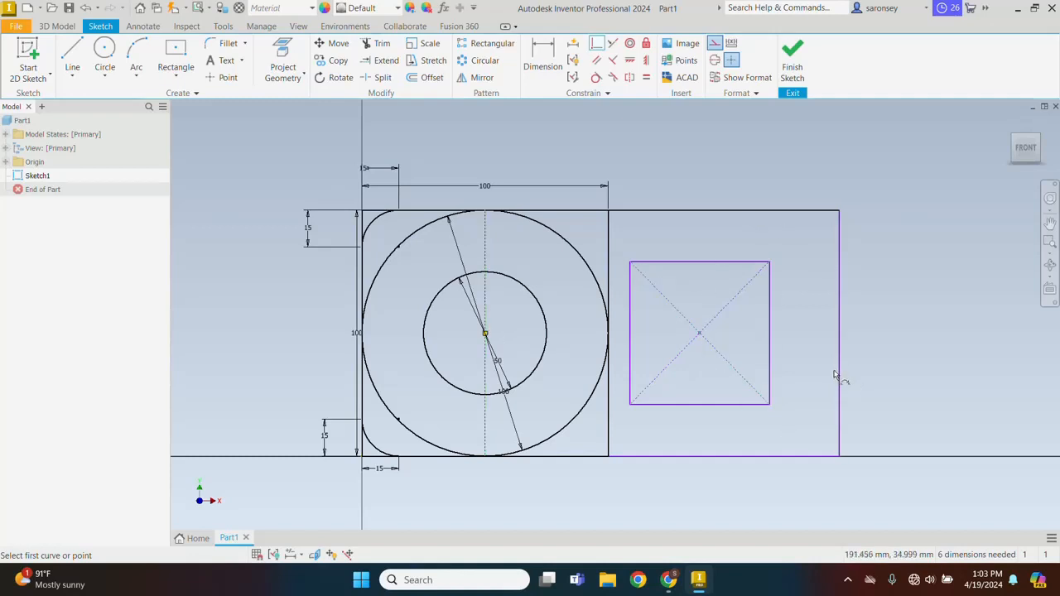
Dimension the adjoining outer rectangle 100 mm wide and 100 mm high
click(543, 58)
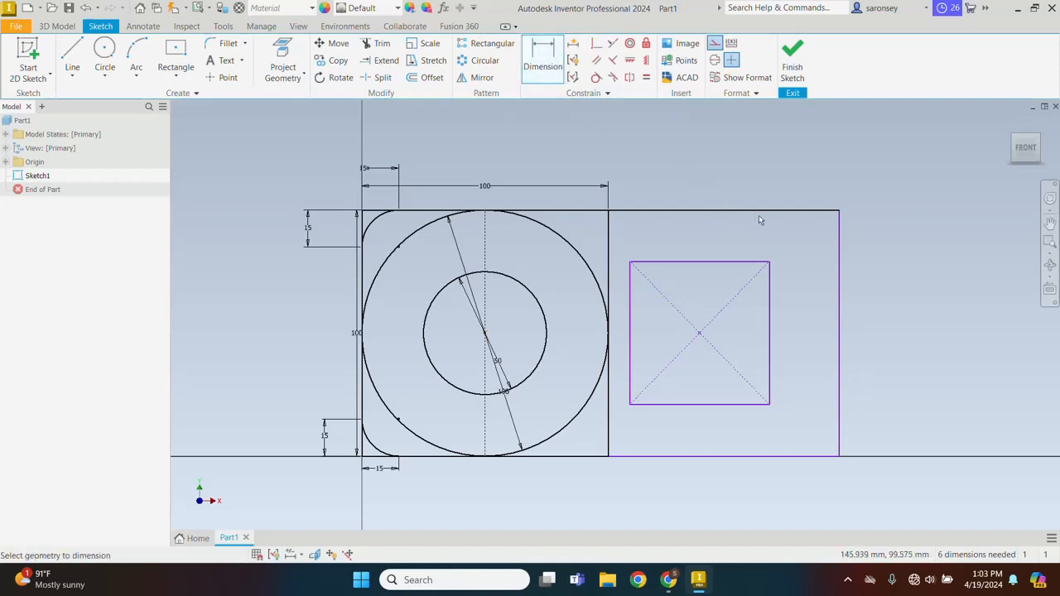
click(781, 211)
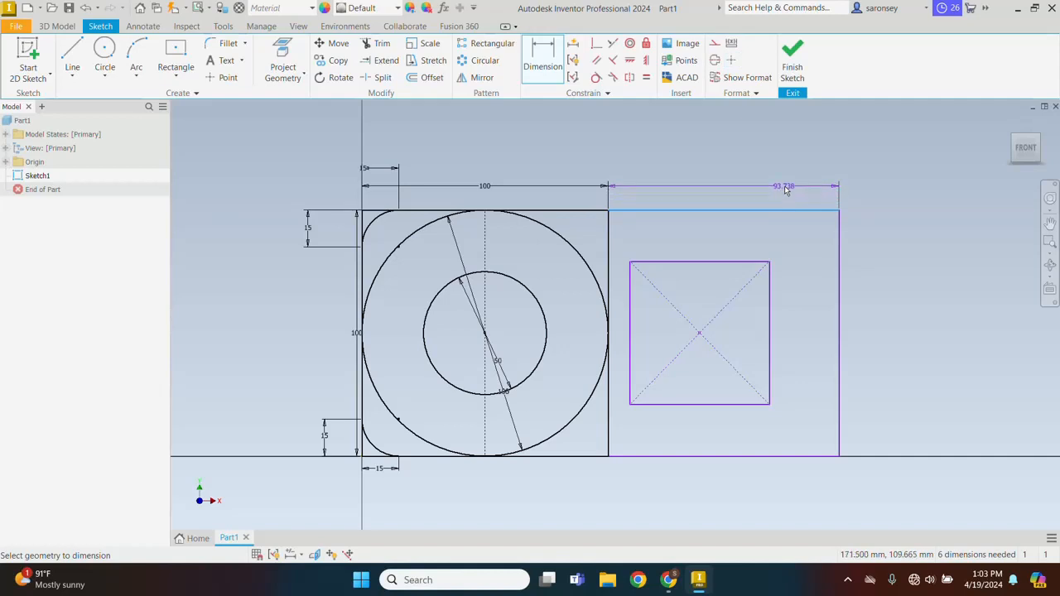
click(786, 190)
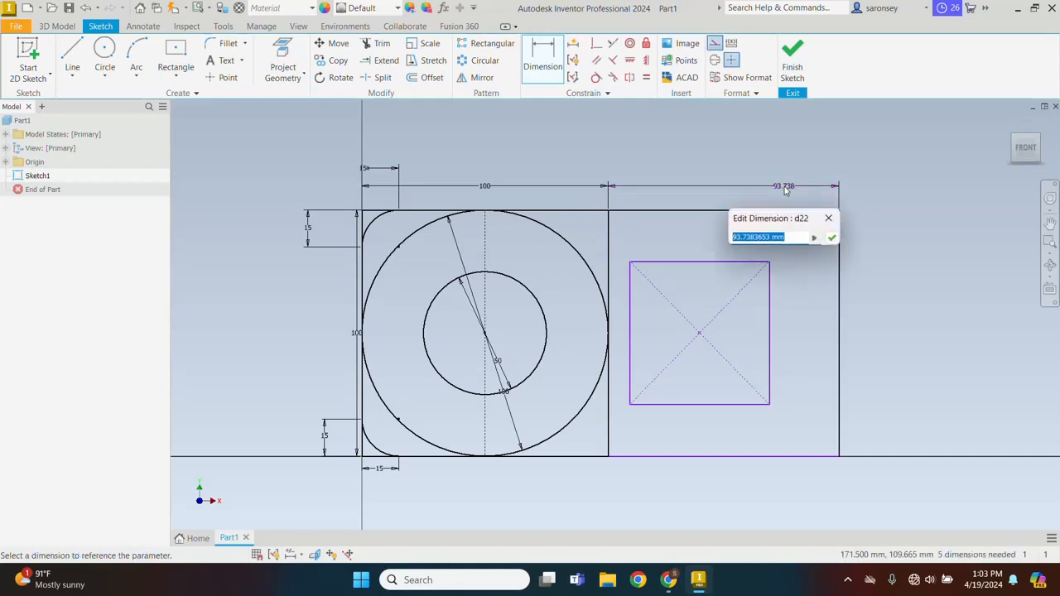
text(100)
key(Return)
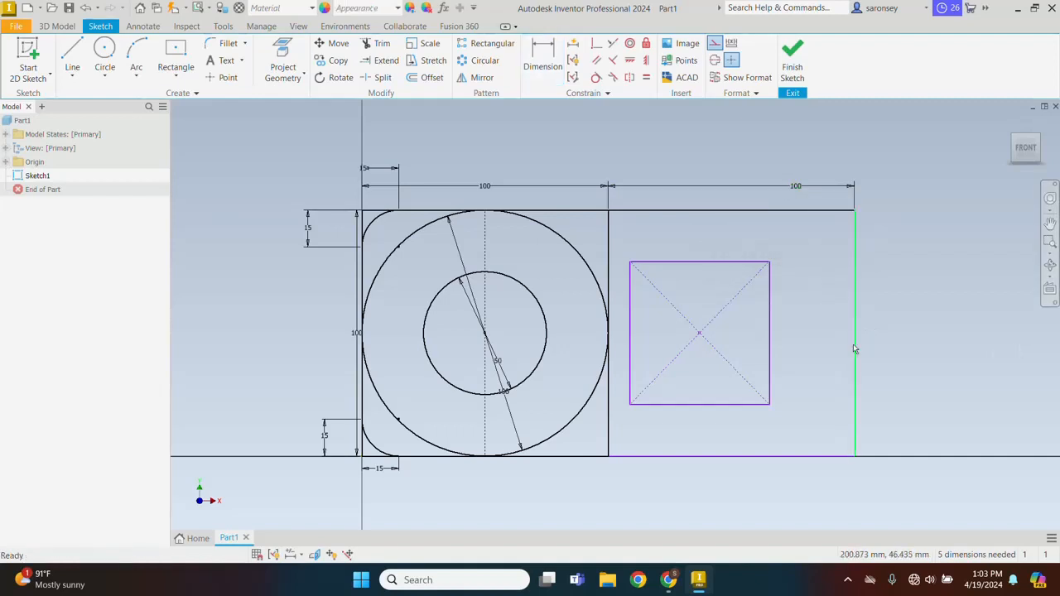
click(549, 53)
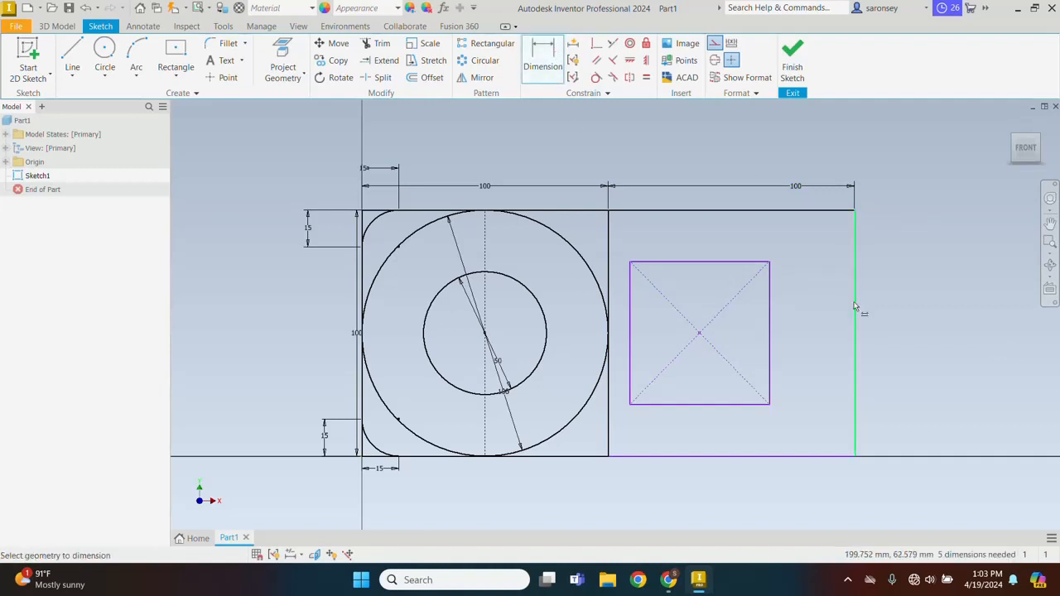
click(856, 307)
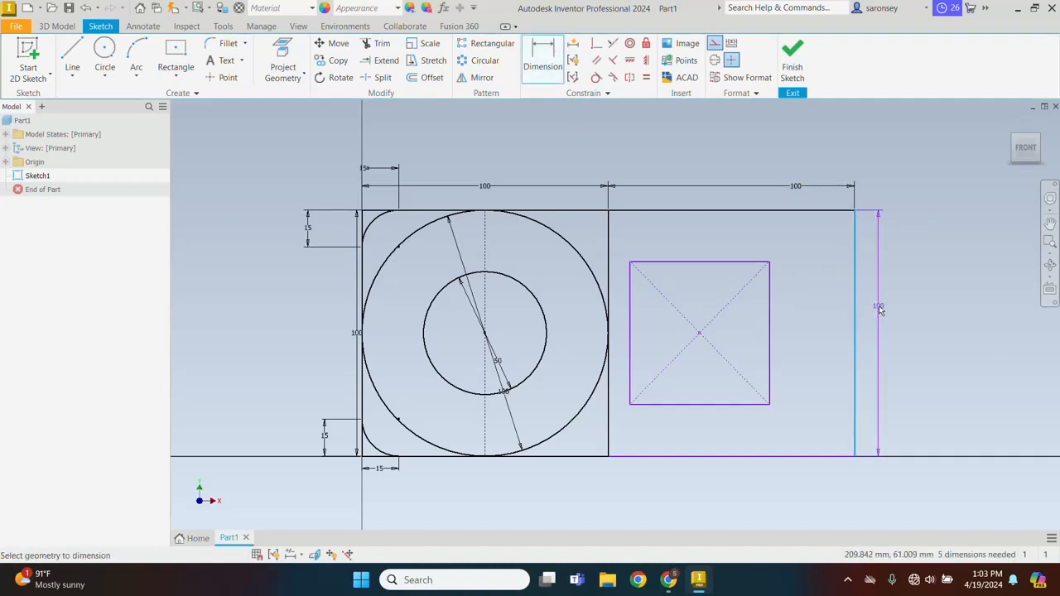
click(881, 308)
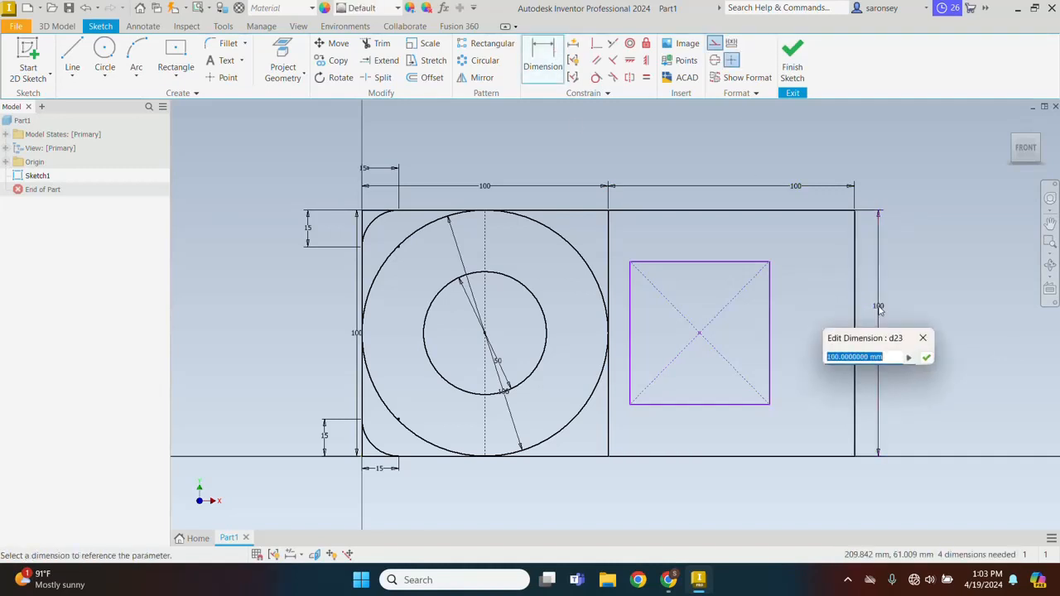
click(926, 357)
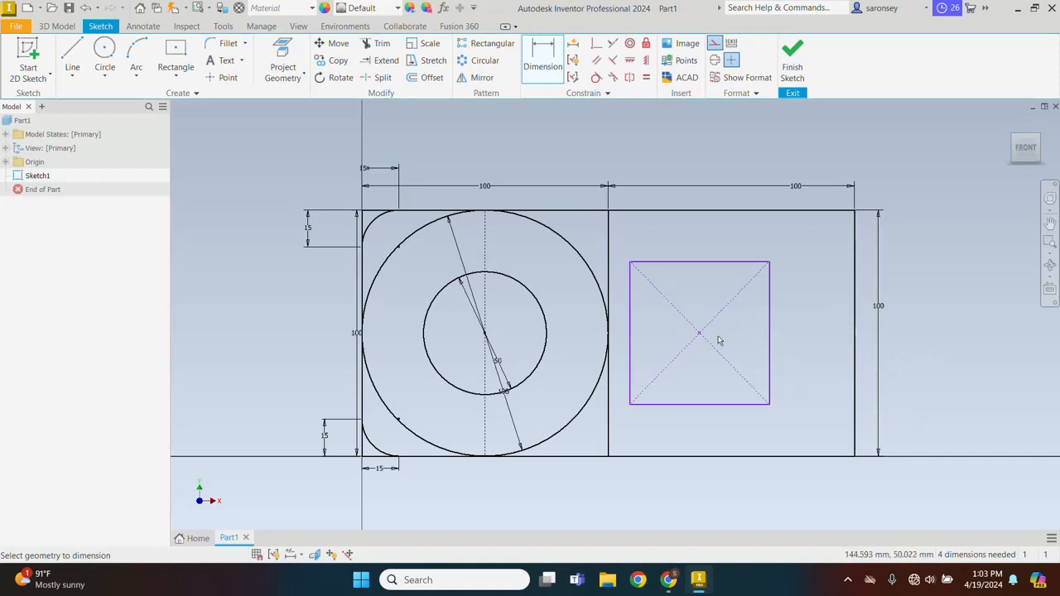
Dimension the small inner rectangle 50 mm wide and 50 mm high
click(729, 265)
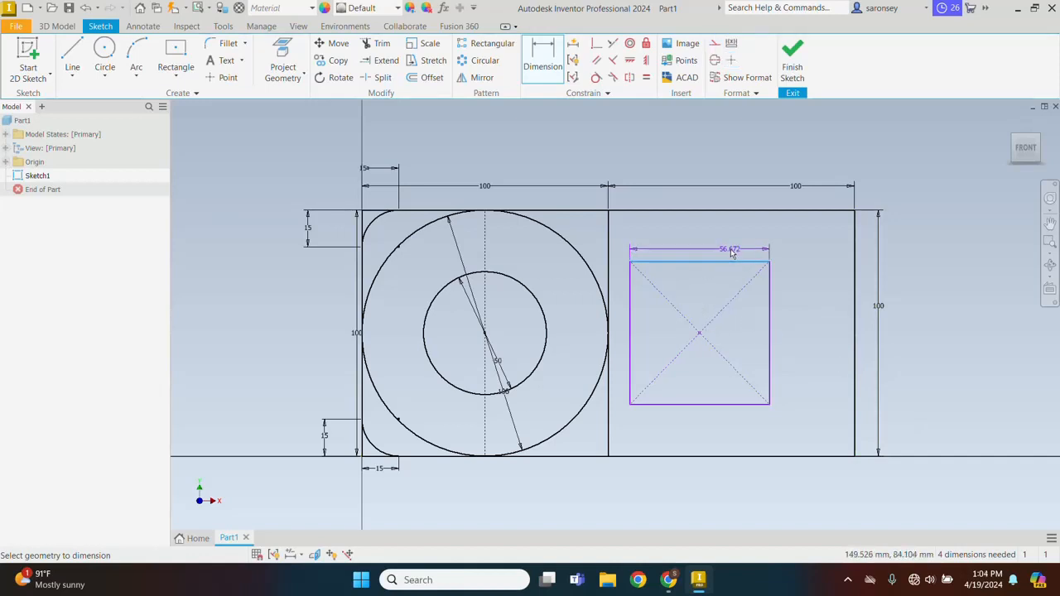
click(730, 251)
text(50)
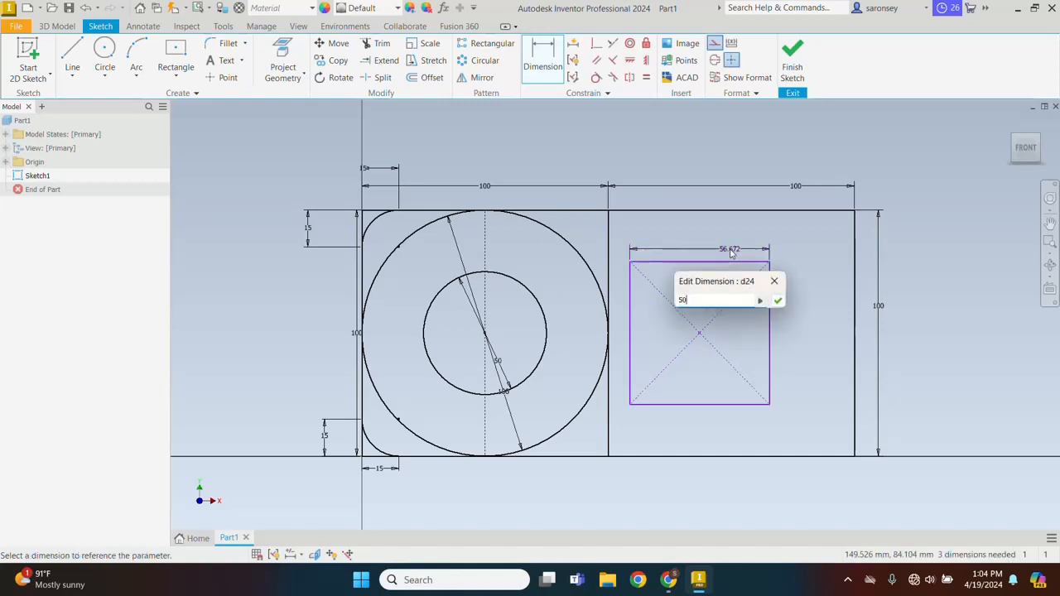
key(Return)
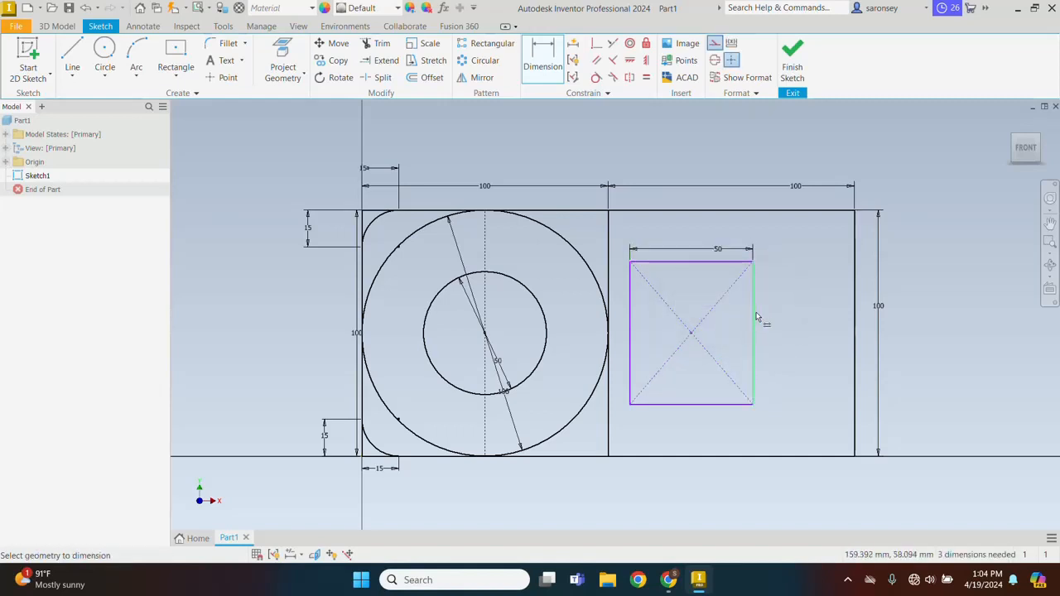
click(756, 317)
click(778, 311)
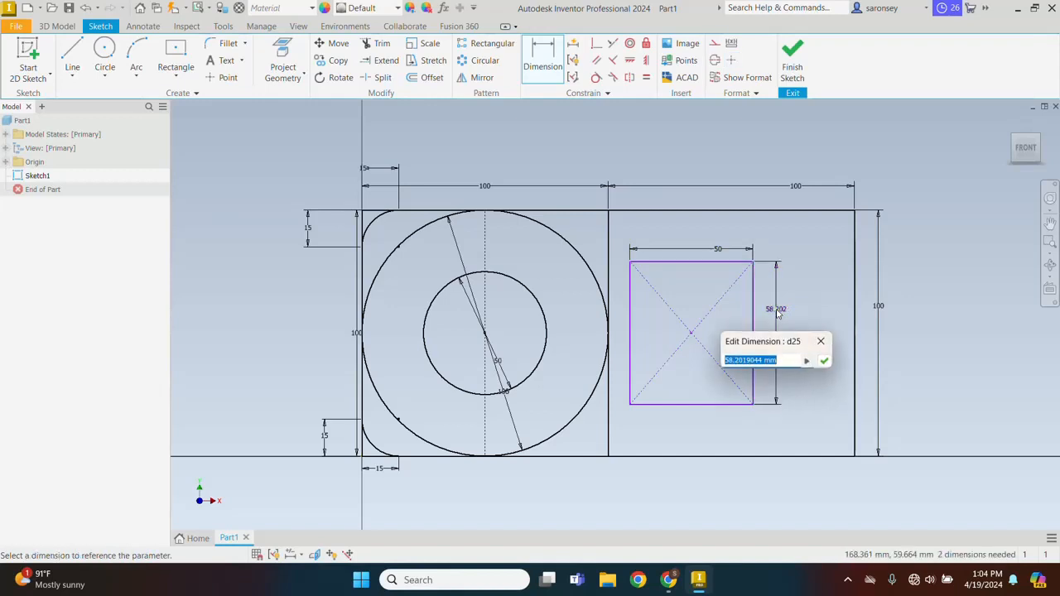
text(50)
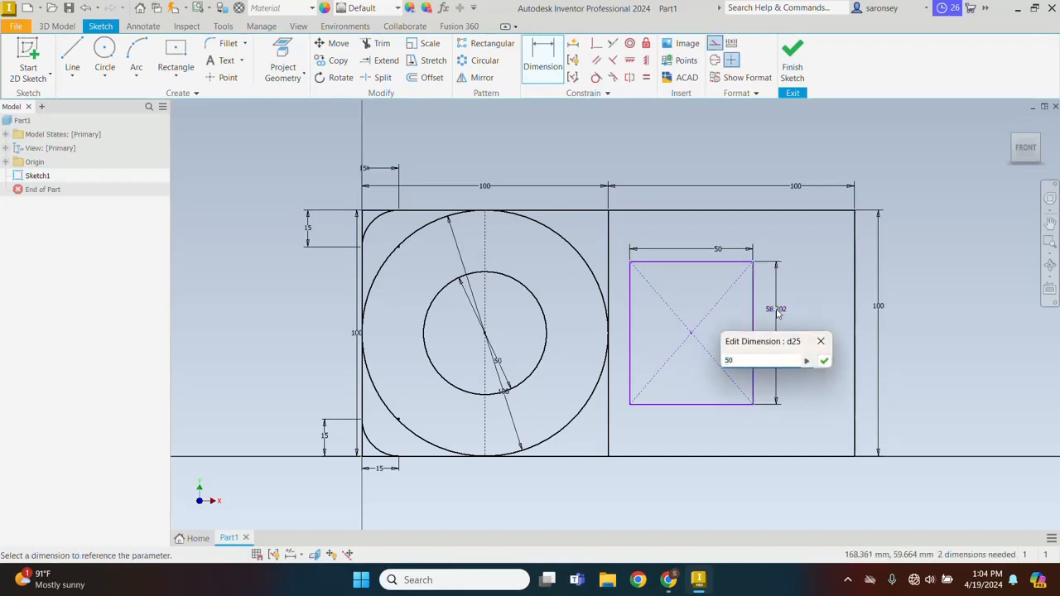
key(Return)
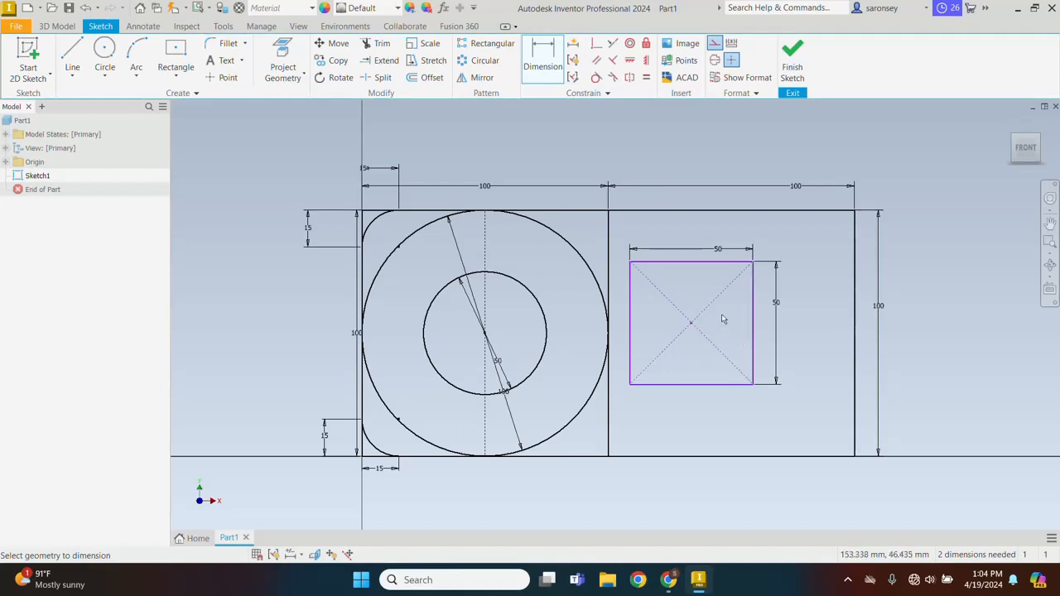
Draw a 100 mm vertical construction line from the midpoint of the right square's upper edge to the midpoint of its lower edge
click(69, 53)
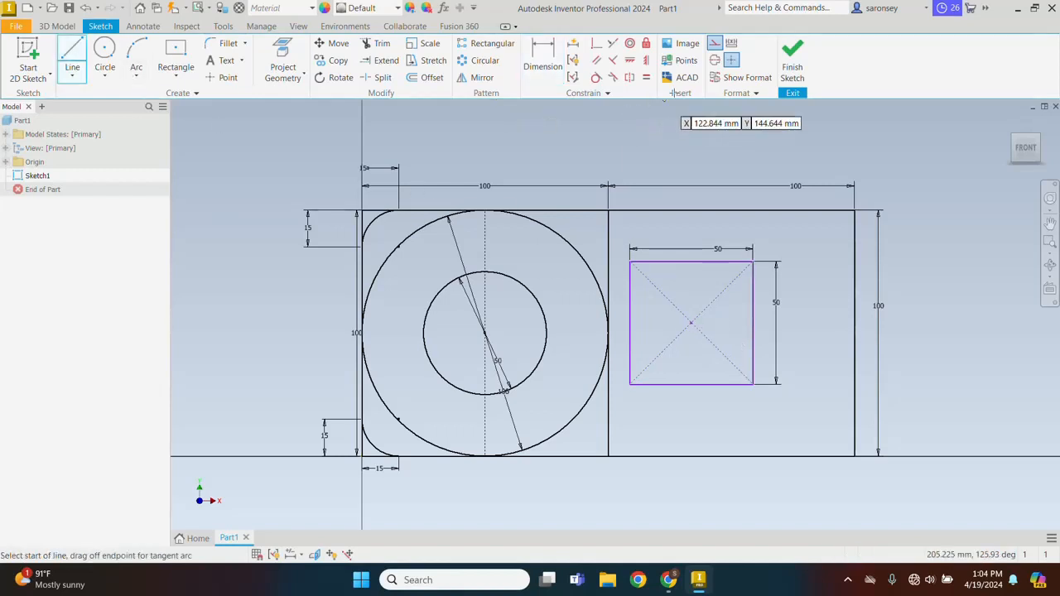
click(714, 45)
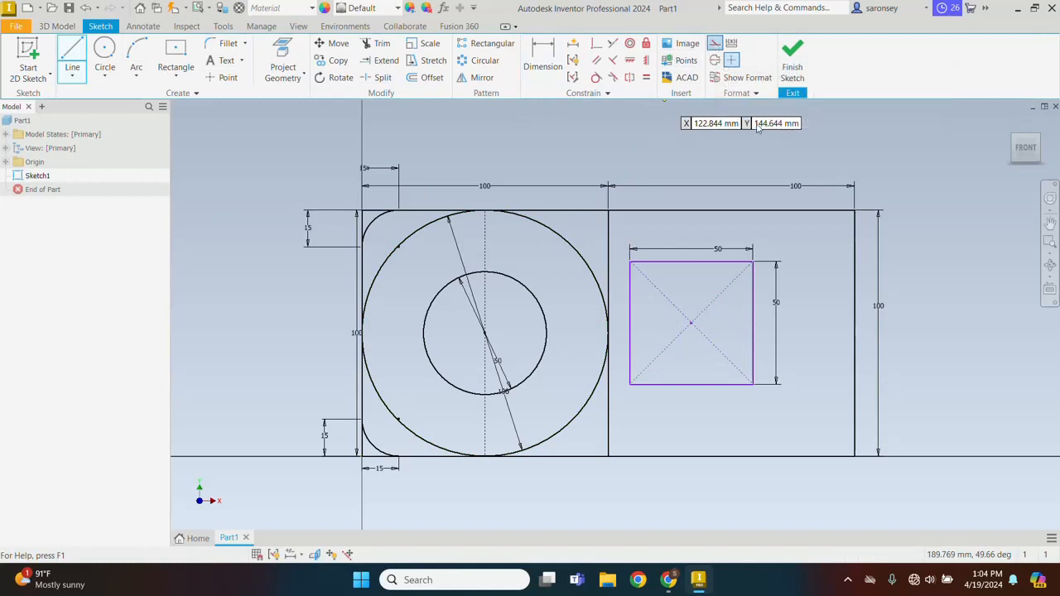
click(731, 210)
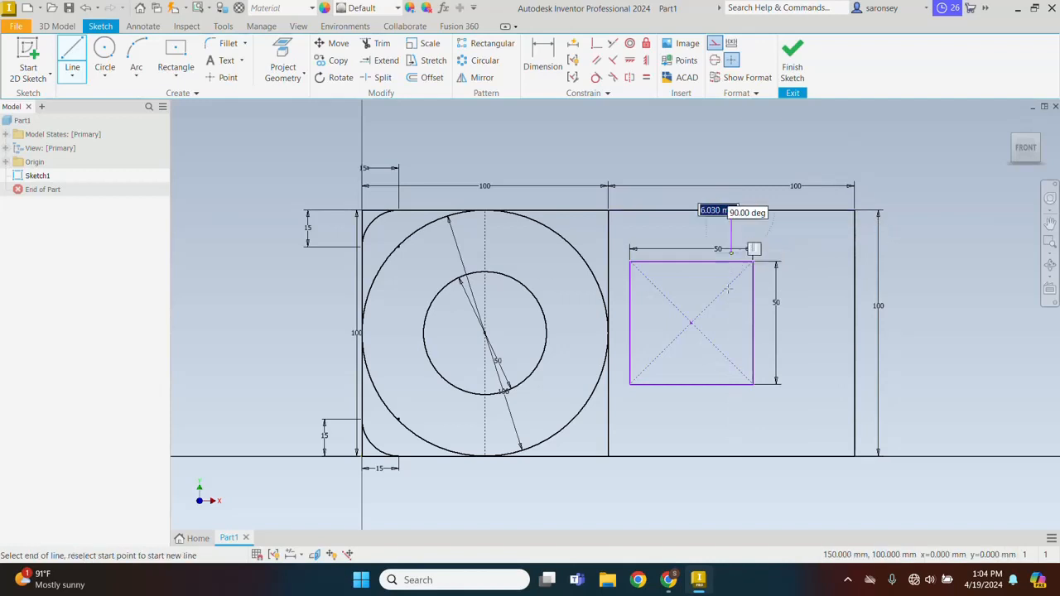
click(731, 455)
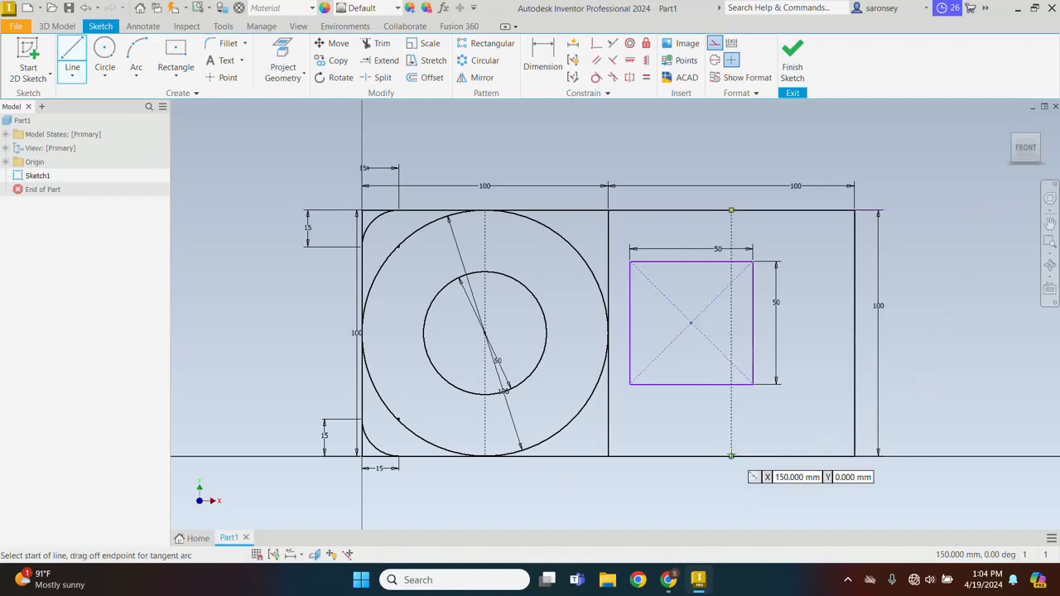
right_click(819, 284)
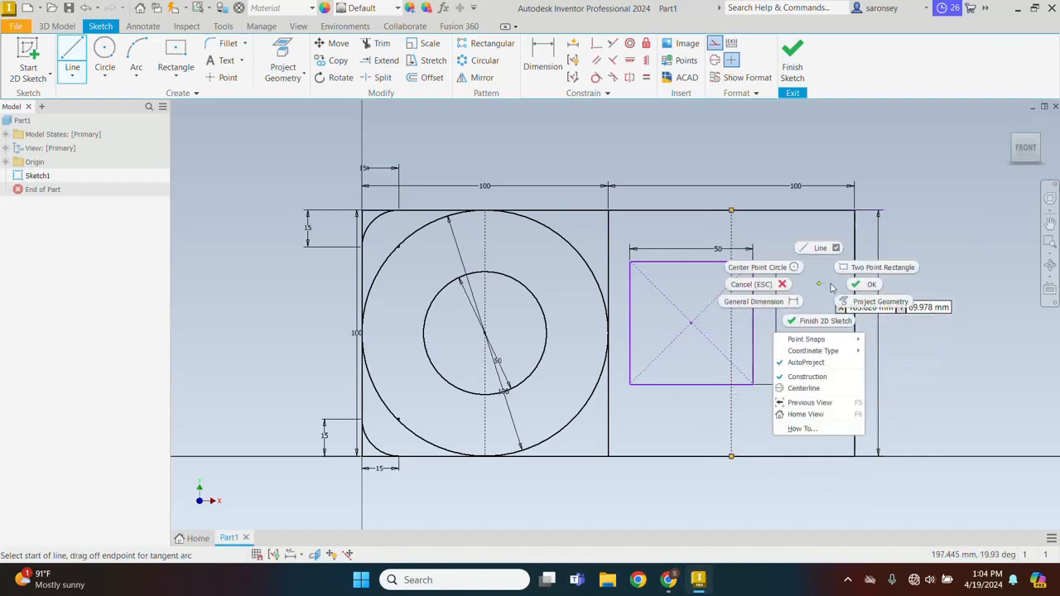
click(853, 285)
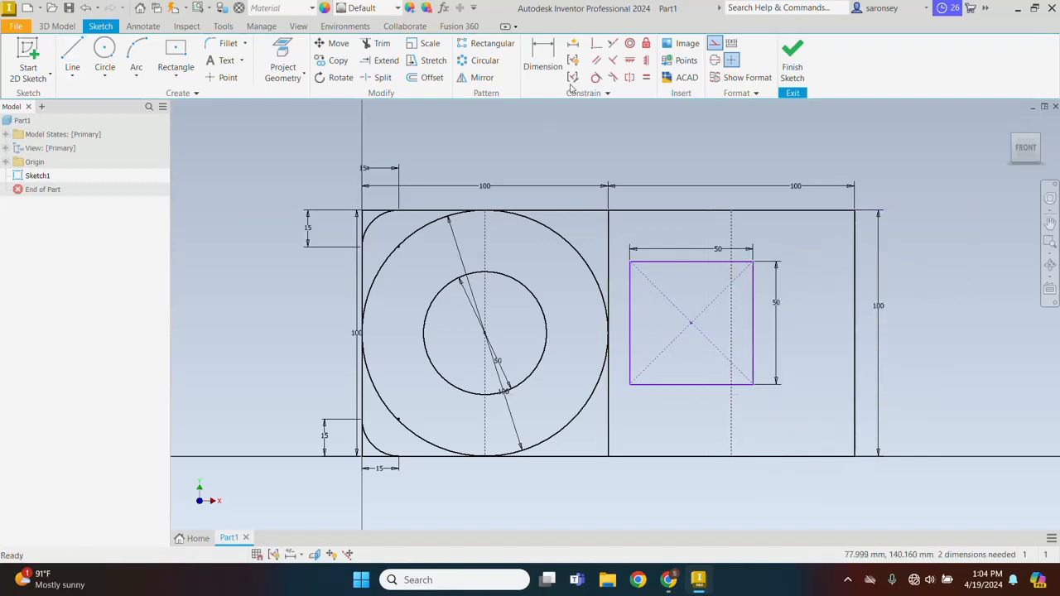
Constrain the small inner square's center coincident with the midpoint of the right square's vertical construction line
click(600, 48)
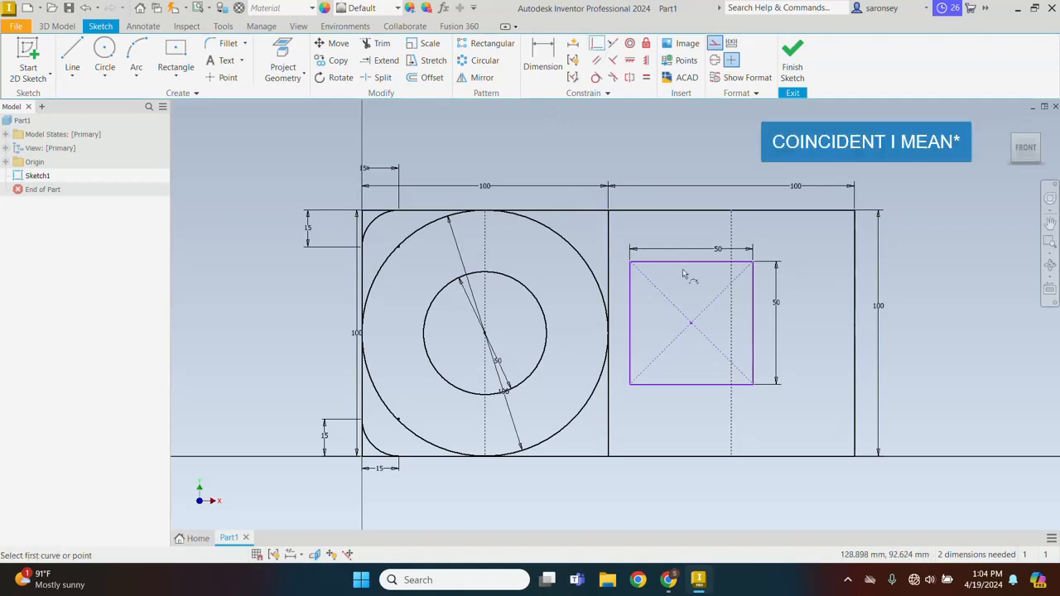
click(692, 323)
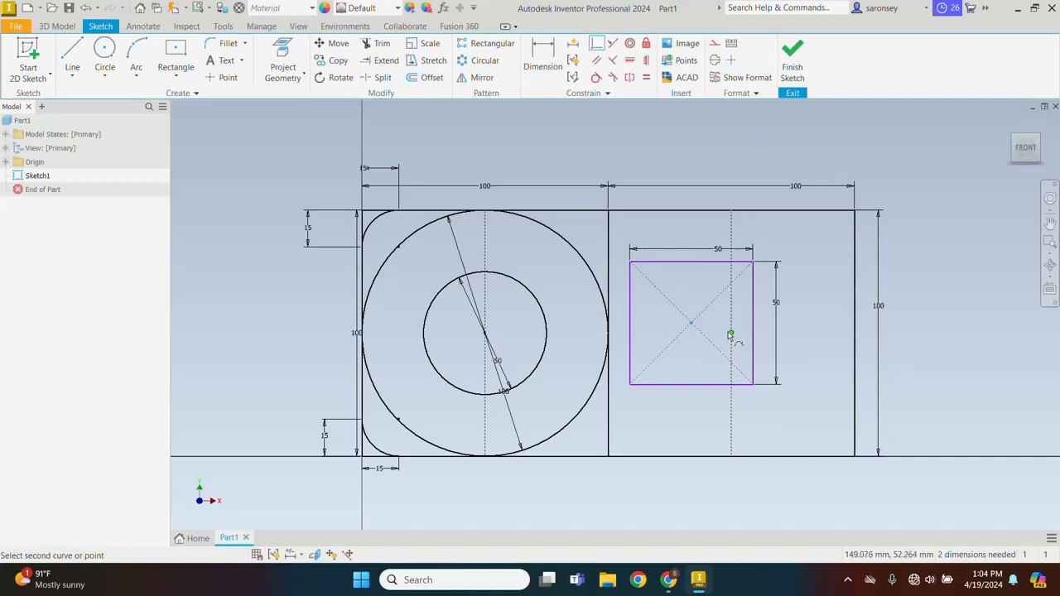
click(730, 333)
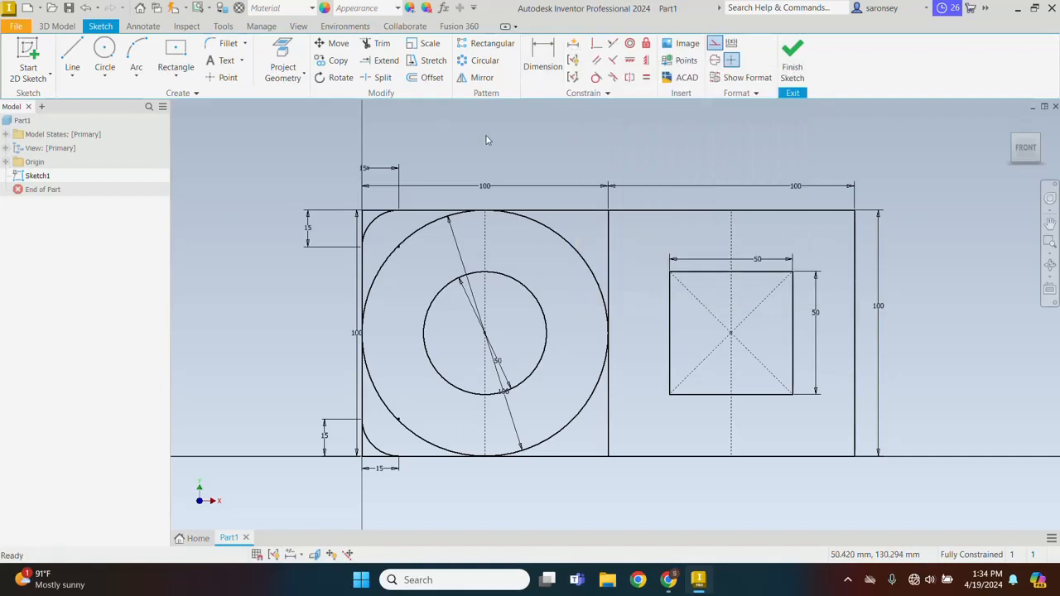
Delete all dimensions from the sketch, including those of the squares, circles and corner arcs
click(381, 169)
key(Delete)
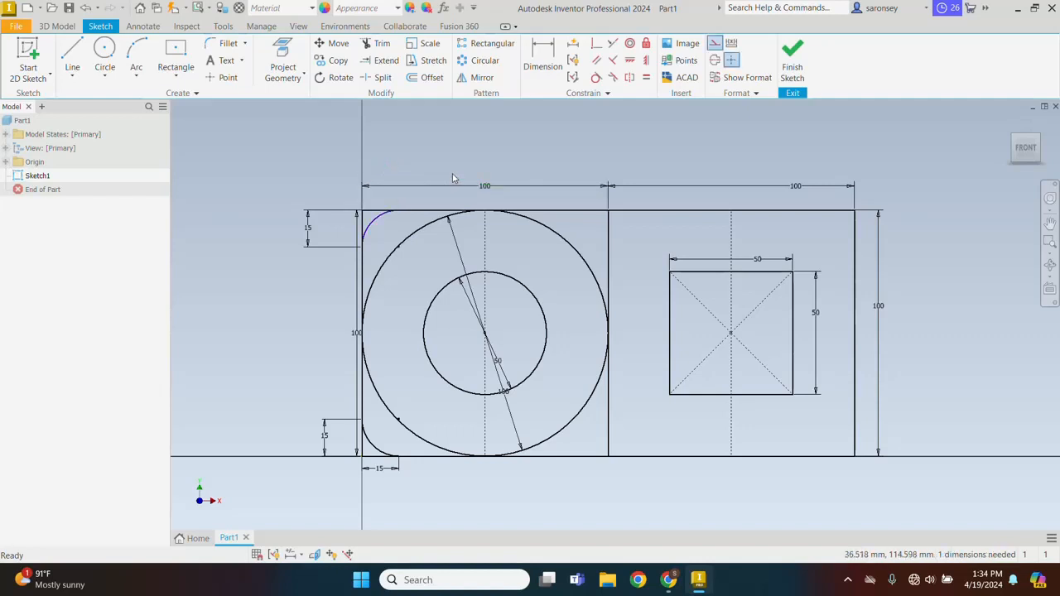
drag(452, 173, 700, 194)
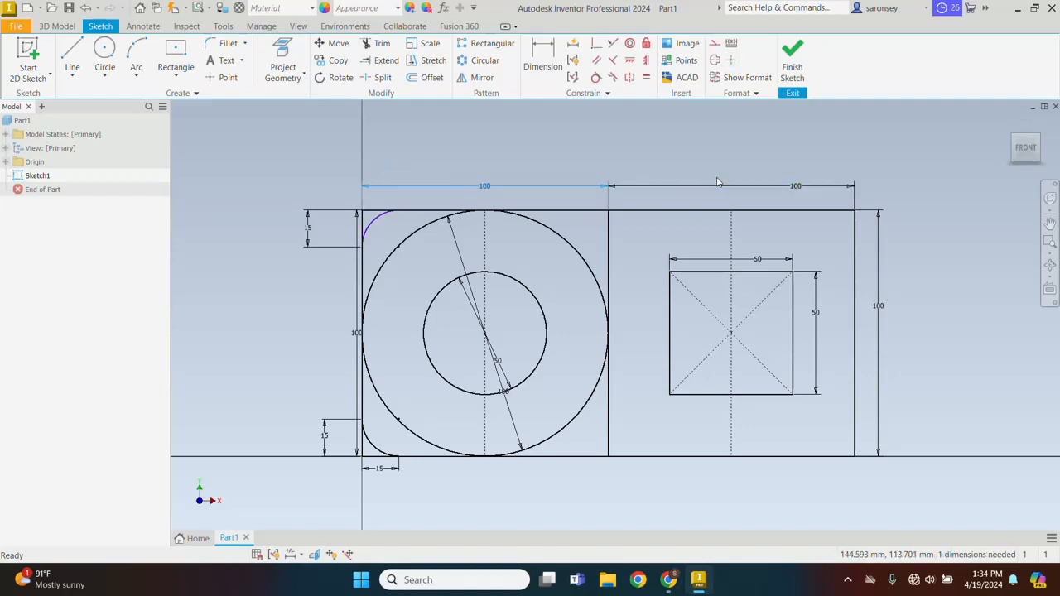
ctrl+click(754, 187)
ctrl+click(879, 260)
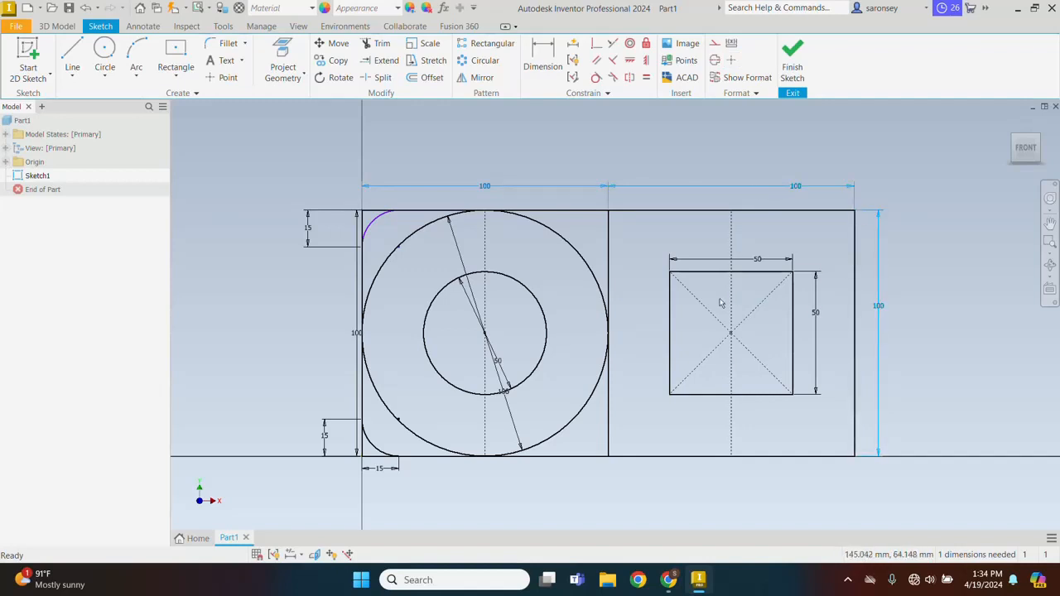
ctrl+click(767, 260)
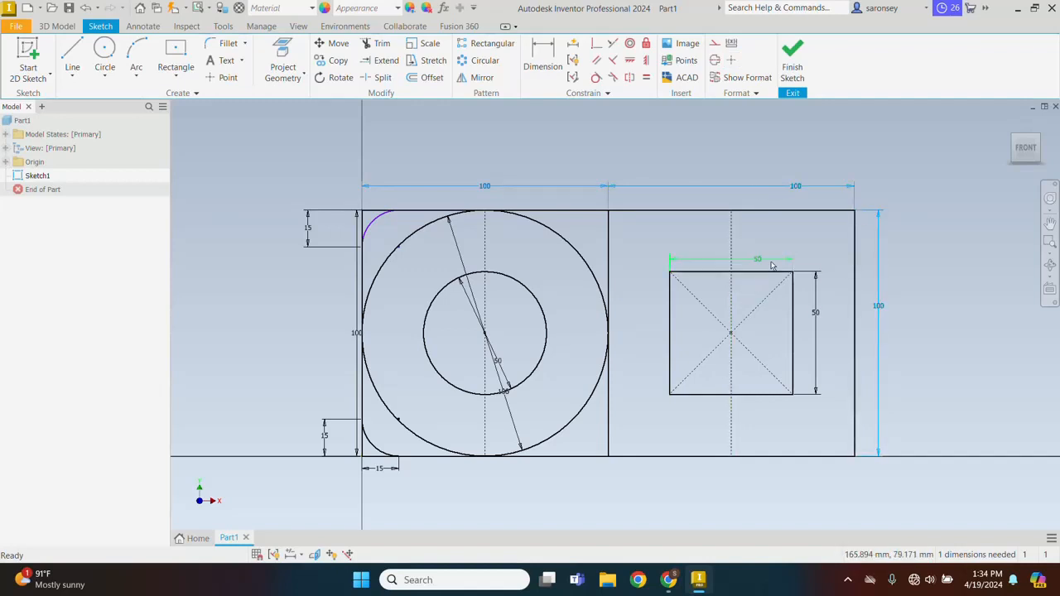
ctrl+click(500, 361)
ctrl+click(510, 412)
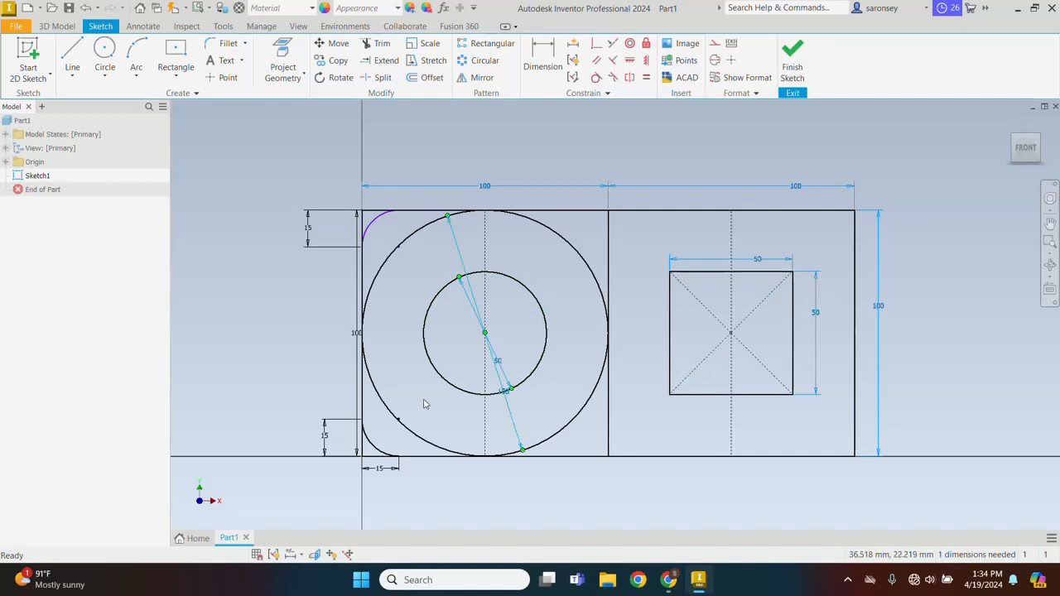
ctrl+click(330, 441)
ctrl+click(380, 469)
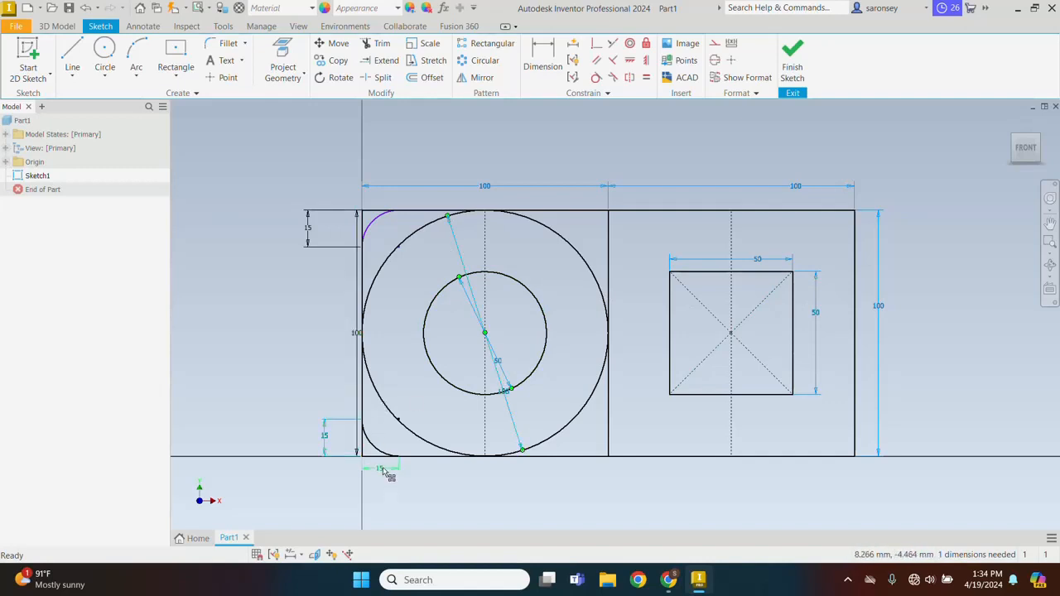
ctrl+click(356, 334)
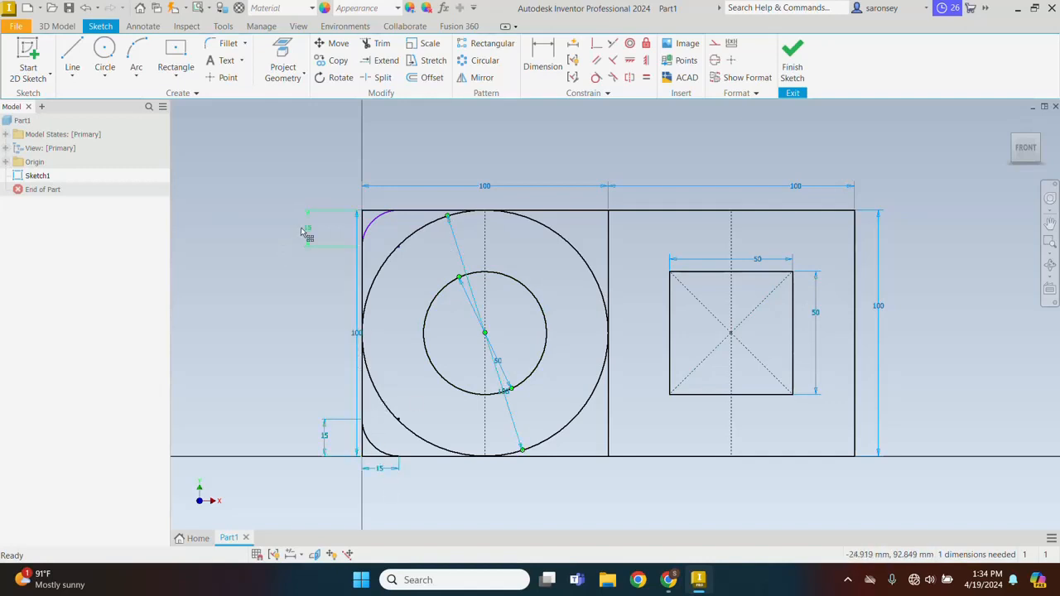
ctrl+click(313, 243)
key(Delete)
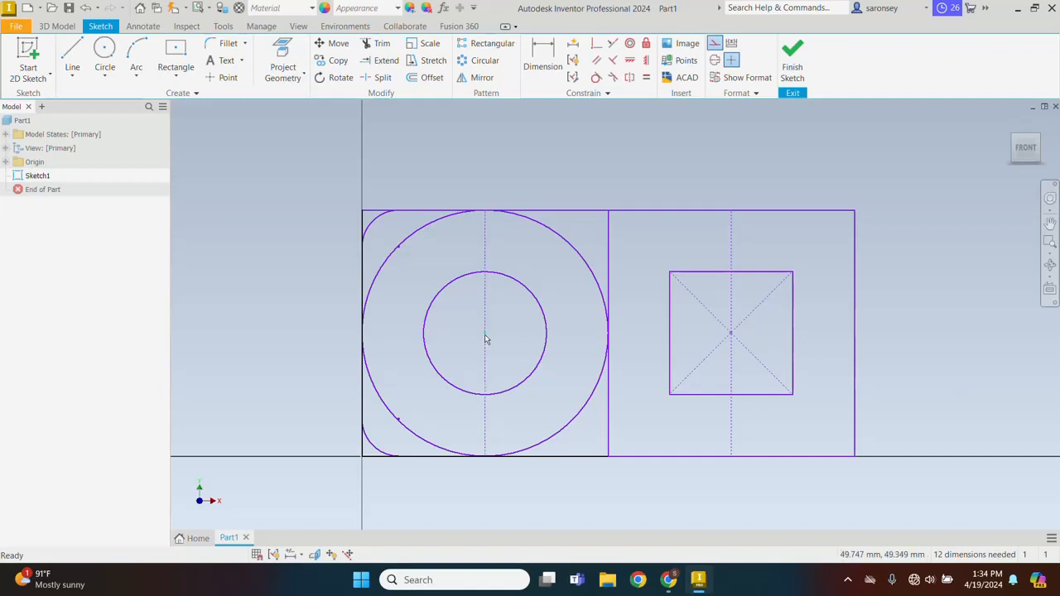
Delete the vertical construction lines through the circles' center and through the small inner square's center
click(486, 309)
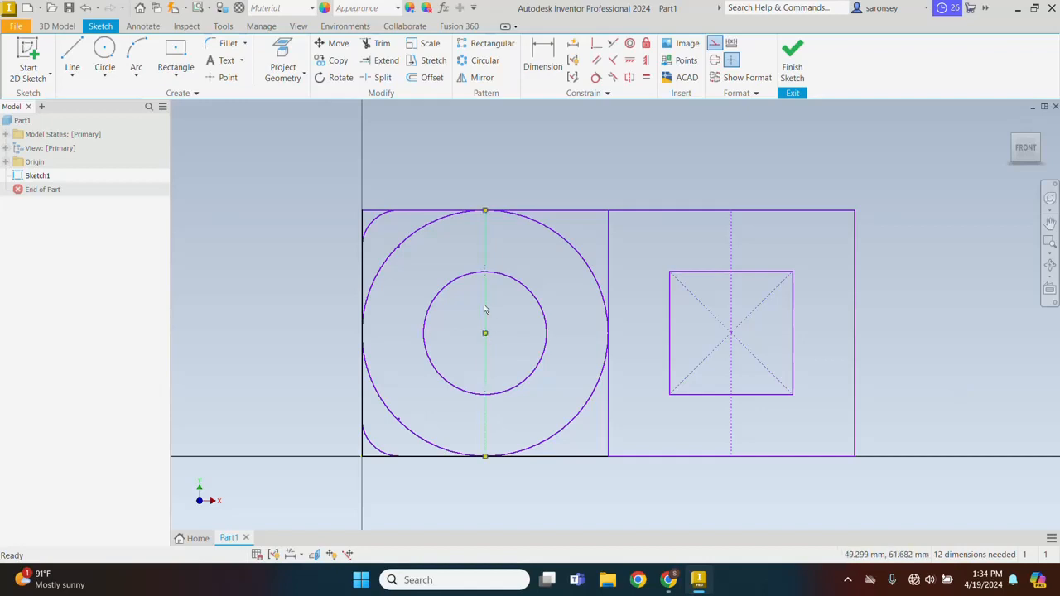
key(Delete)
click(733, 315)
key(Delete)
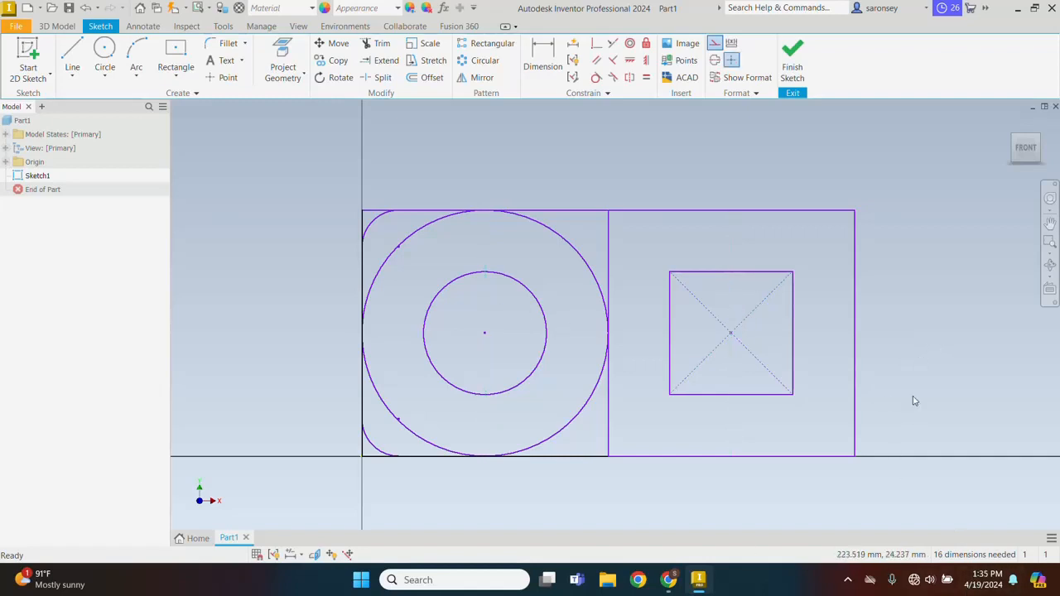
Apply Auto Dimension to the whole sketch with Dimensions enabled and Constraints disabled
click(573, 44)
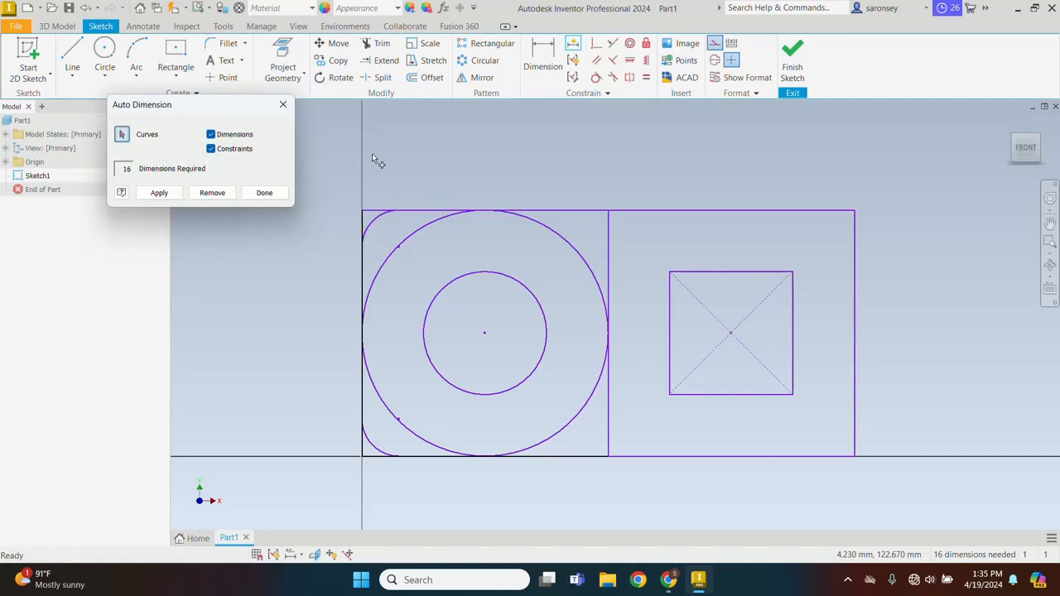
mouse_move(325, 165)
mouse_down()
mouse_move(909, 492)
mouse_move(935, 524)
mouse_up()
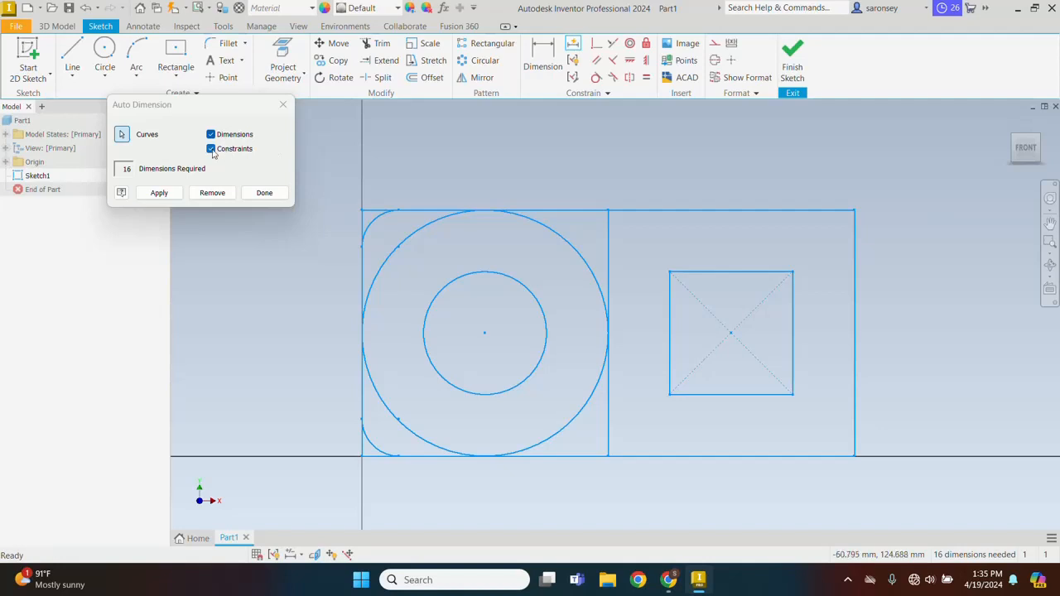
click(229, 151)
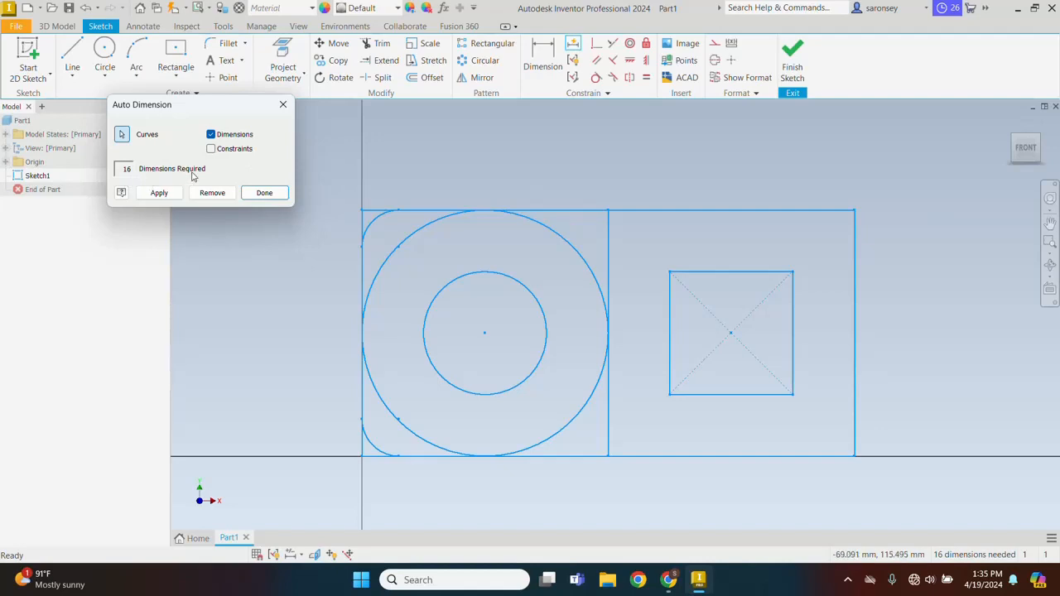
click(159, 193)
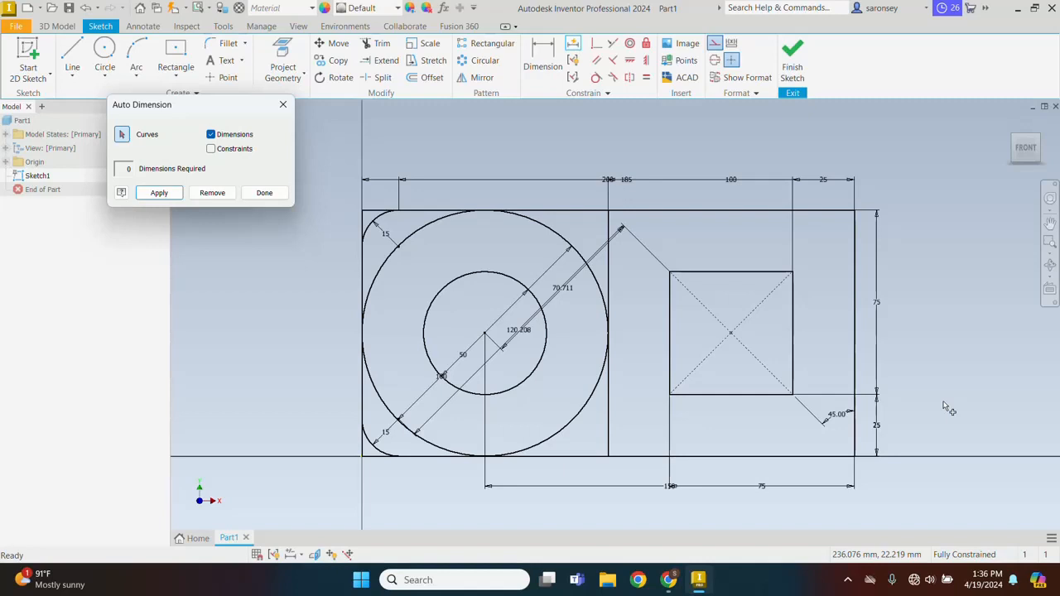
click(264, 192)
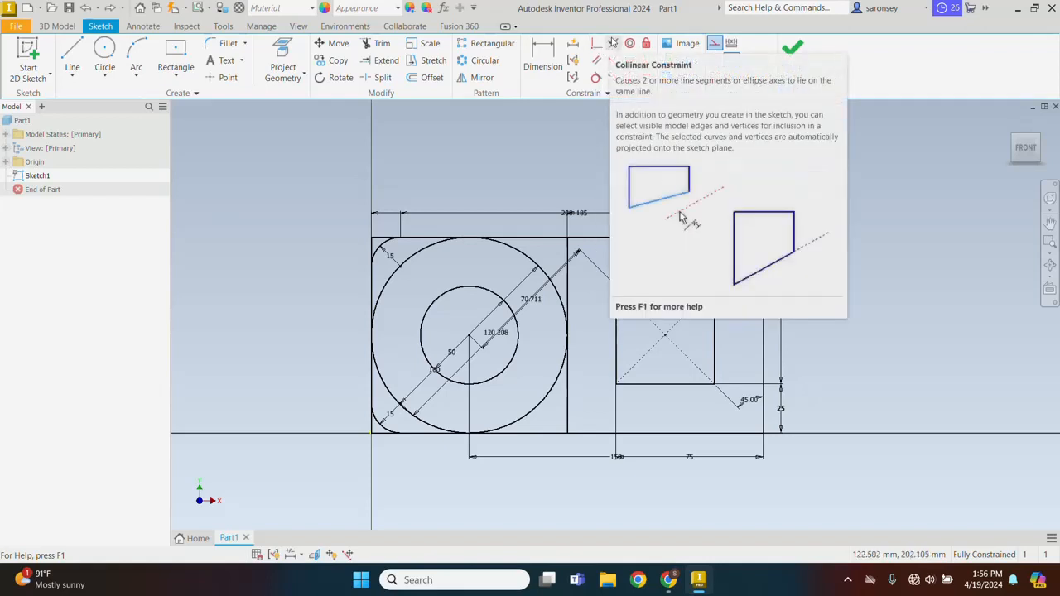
Draw a closed C-shaped line profile about 63 mm wide and 66 mm high below the left square, starting on the vertical axis
middle_drag(520, 495, 512, 412)
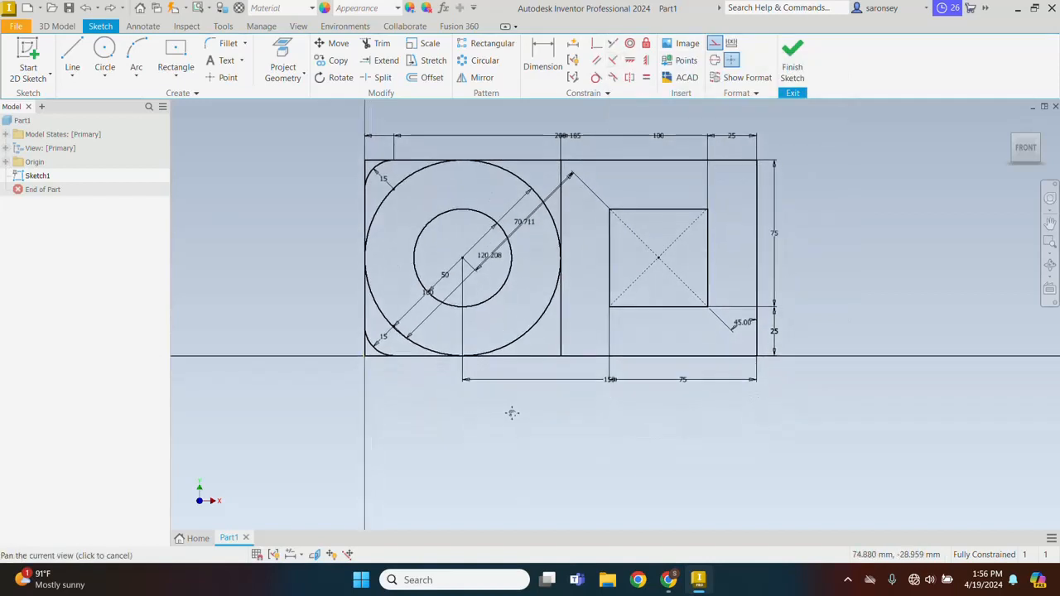
click(73, 55)
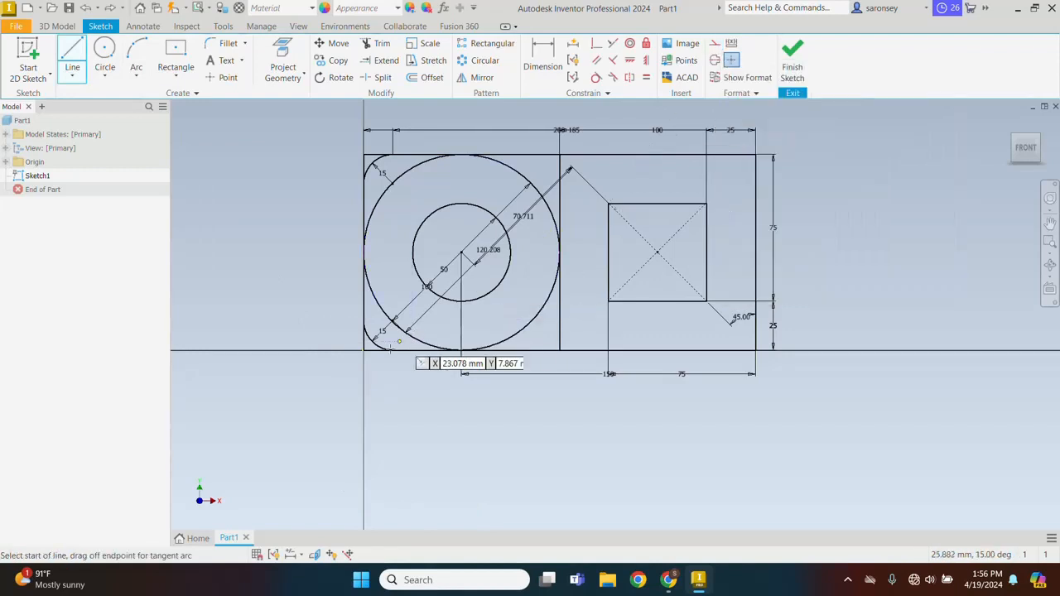
click(365, 406)
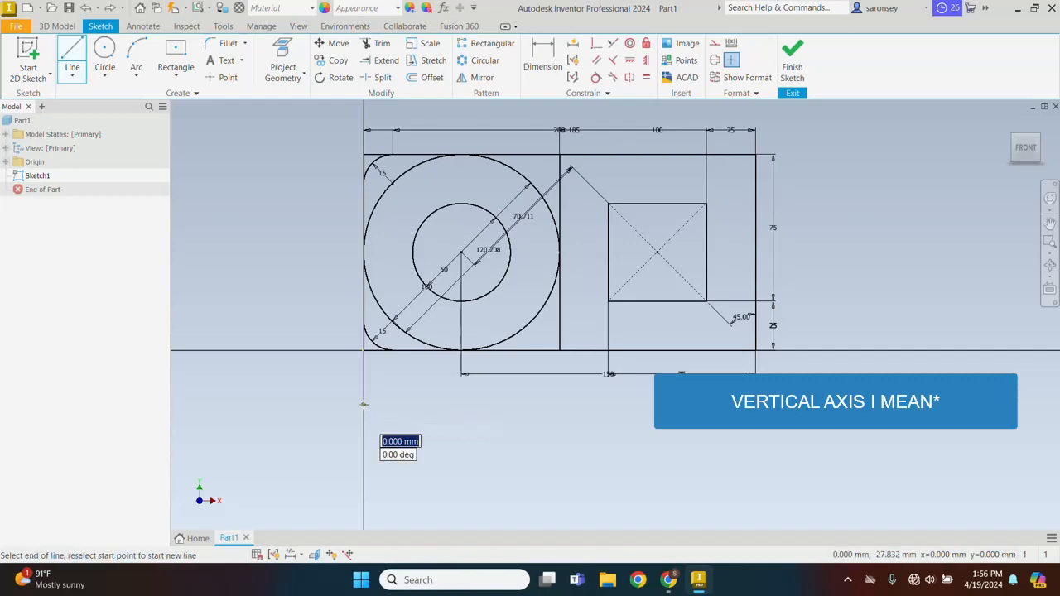
click(486, 405)
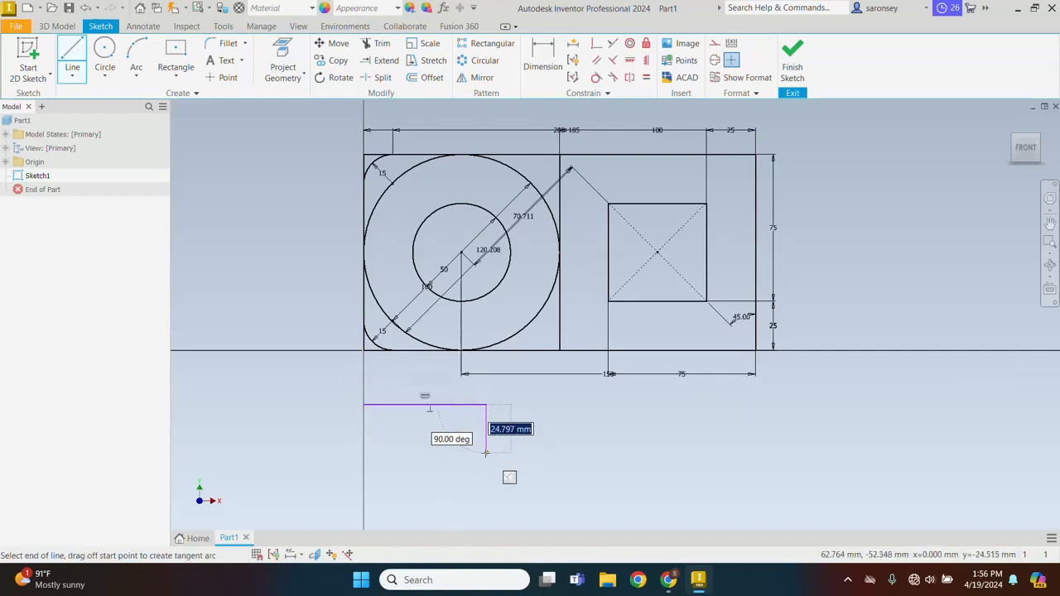
click(486, 454)
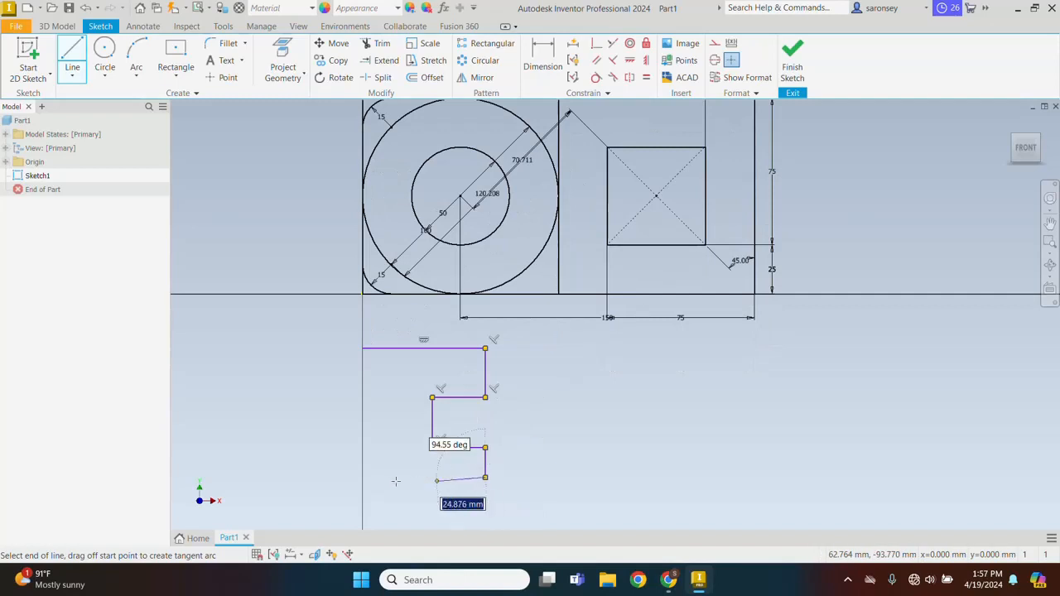
click(362, 477)
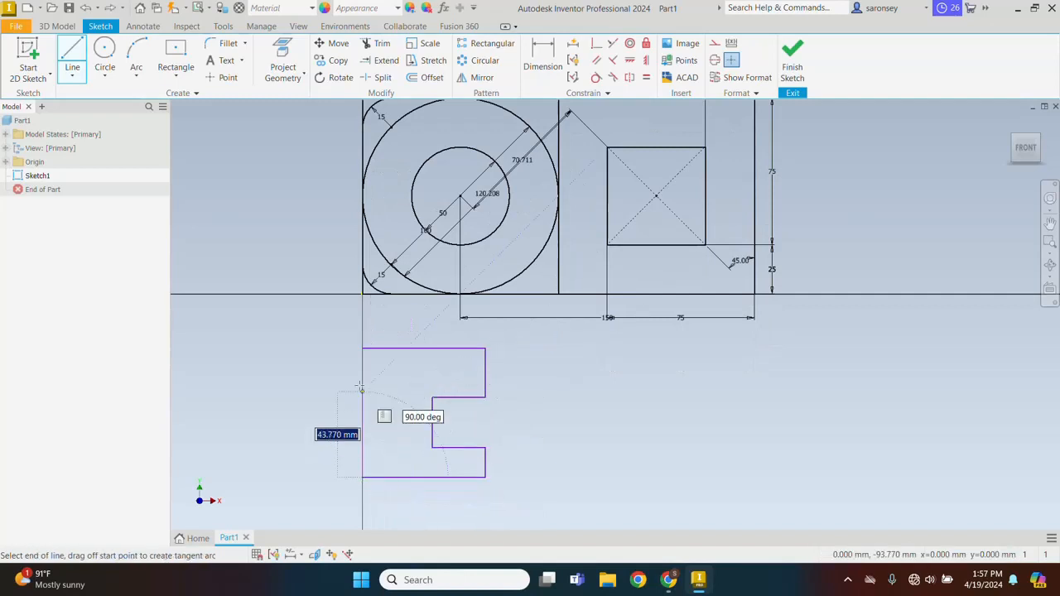
click(363, 348)
key(Escape)
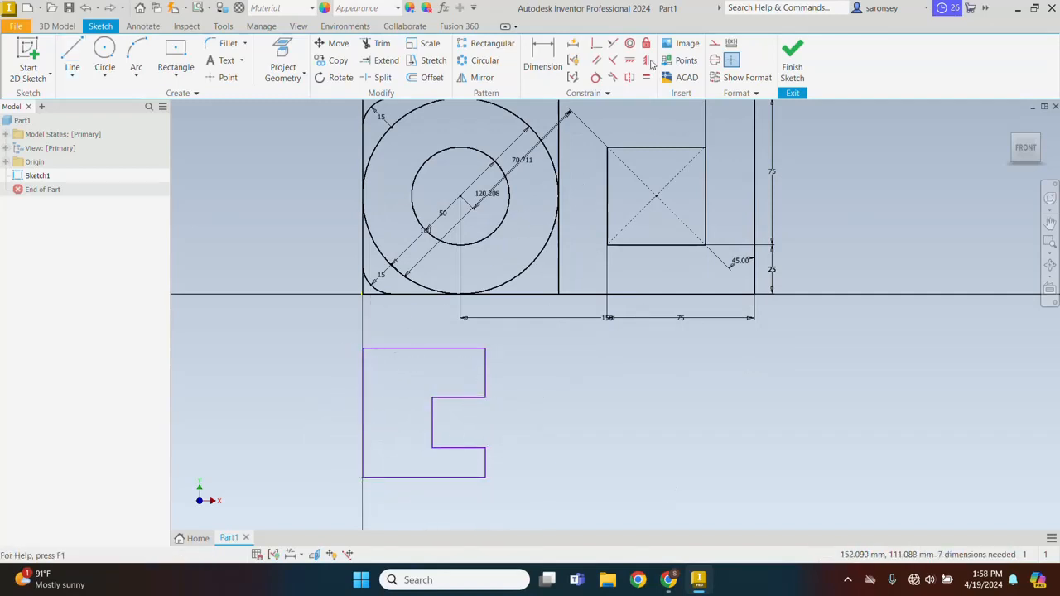
Make the C-profile's upper right edge collinear with the left square's right edge, and its left edge collinear with the square's left edge
click(613, 45)
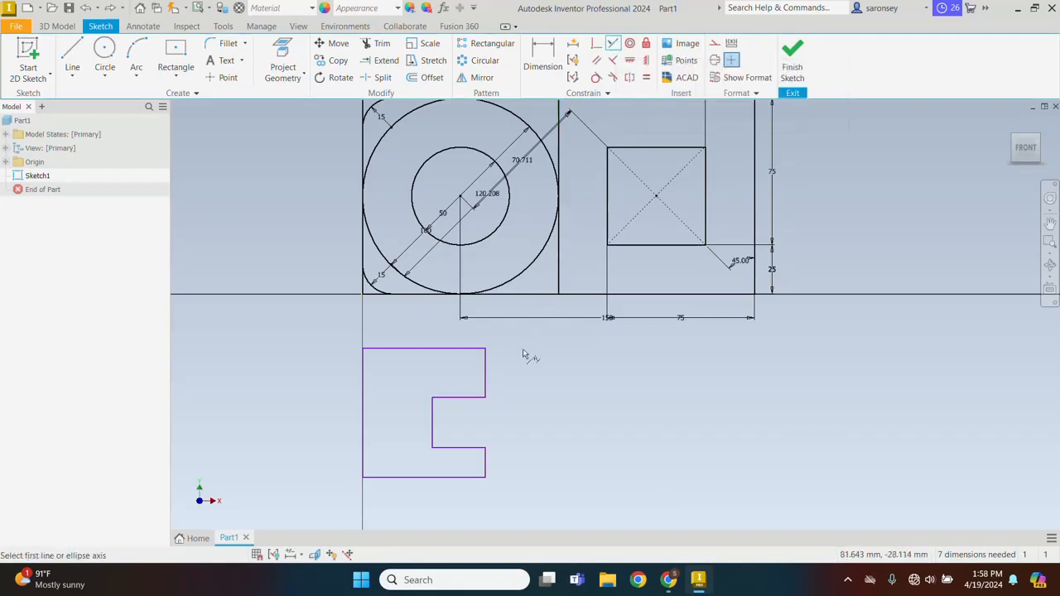
click(559, 261)
click(487, 374)
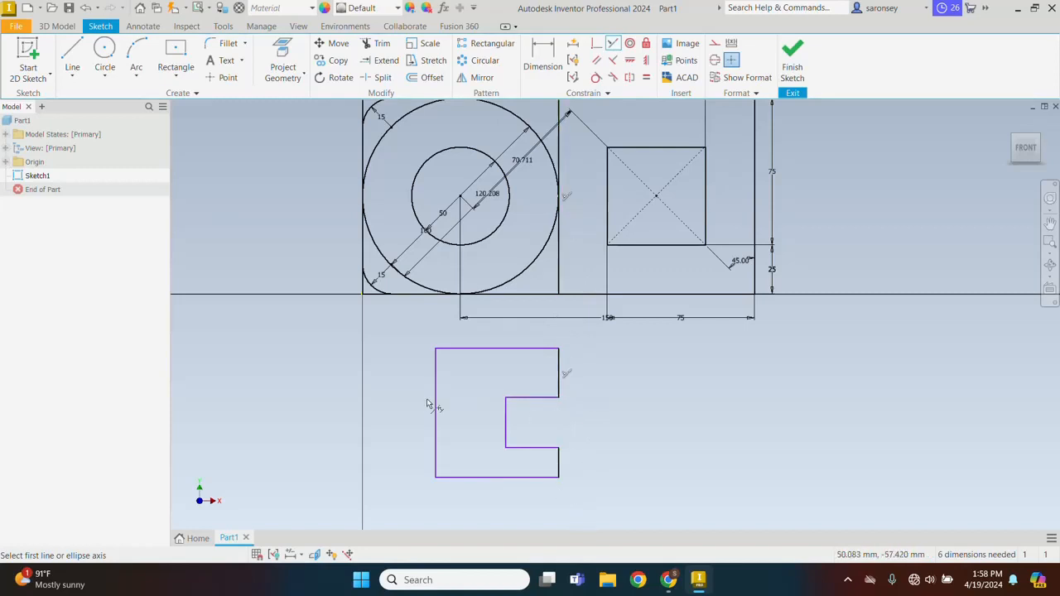
click(436, 408)
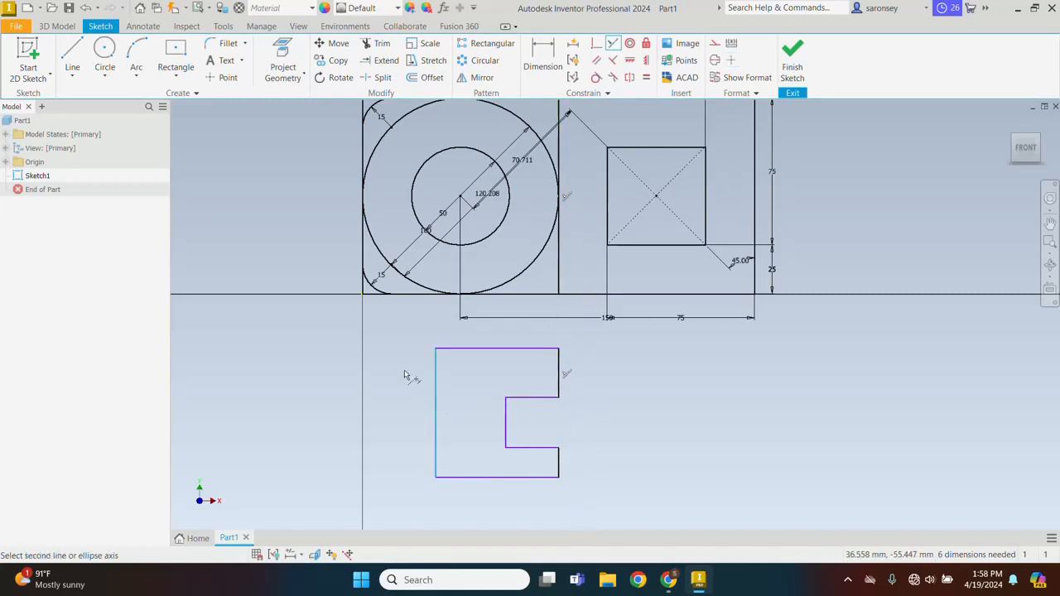
click(362, 239)
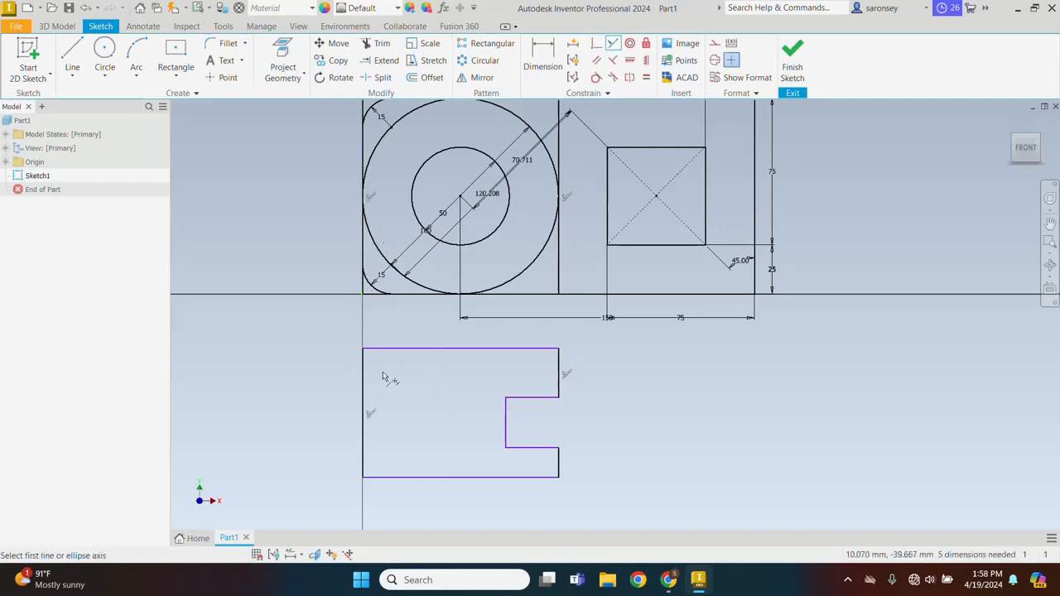
Draw a 25 mm diameter circle outside the C-profile, up and to the right of its notch
right_click(635, 362)
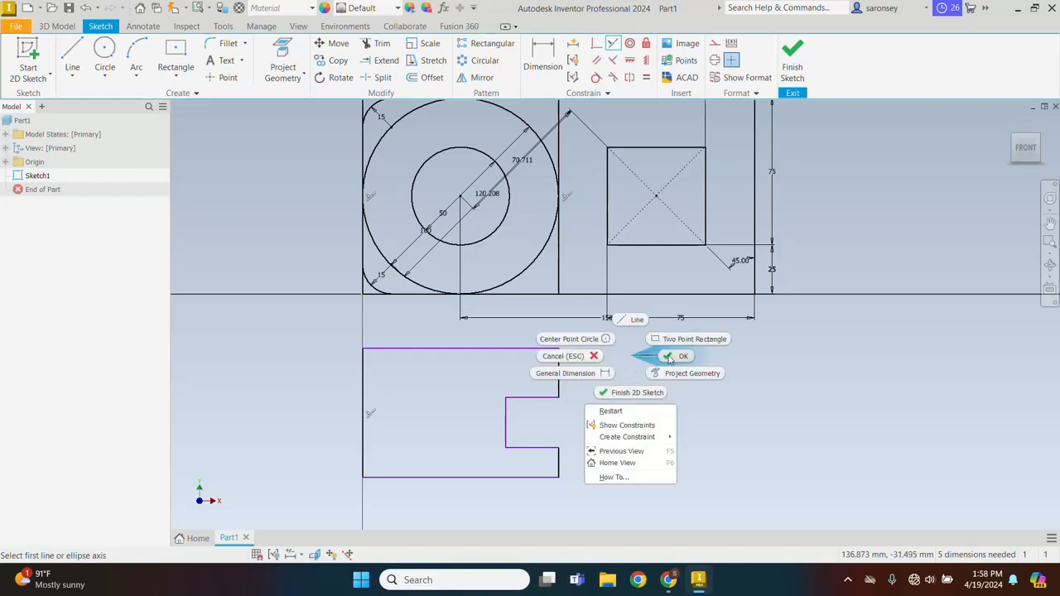
click(671, 360)
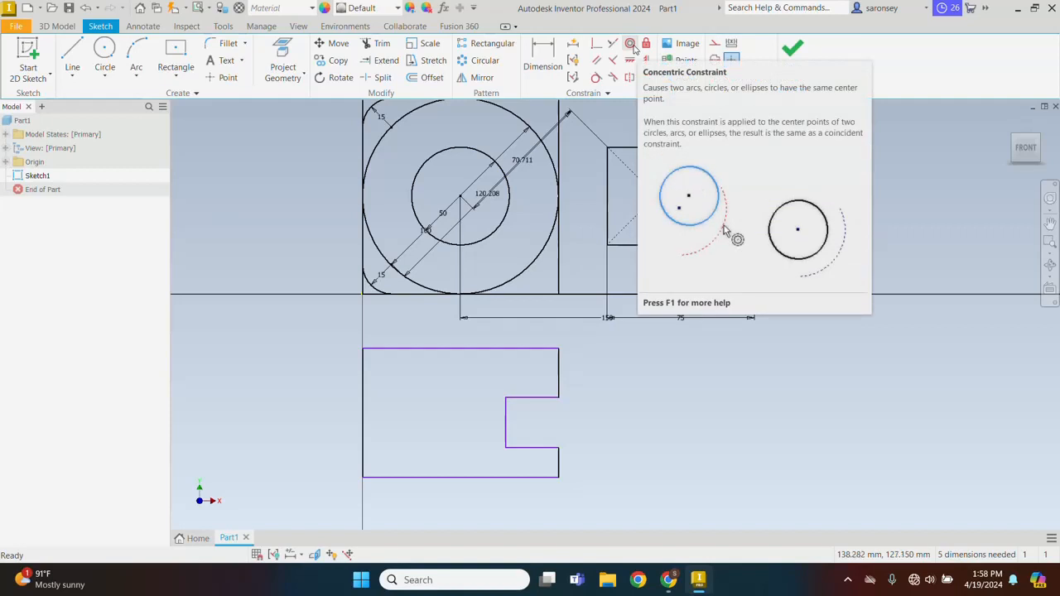
click(105, 55)
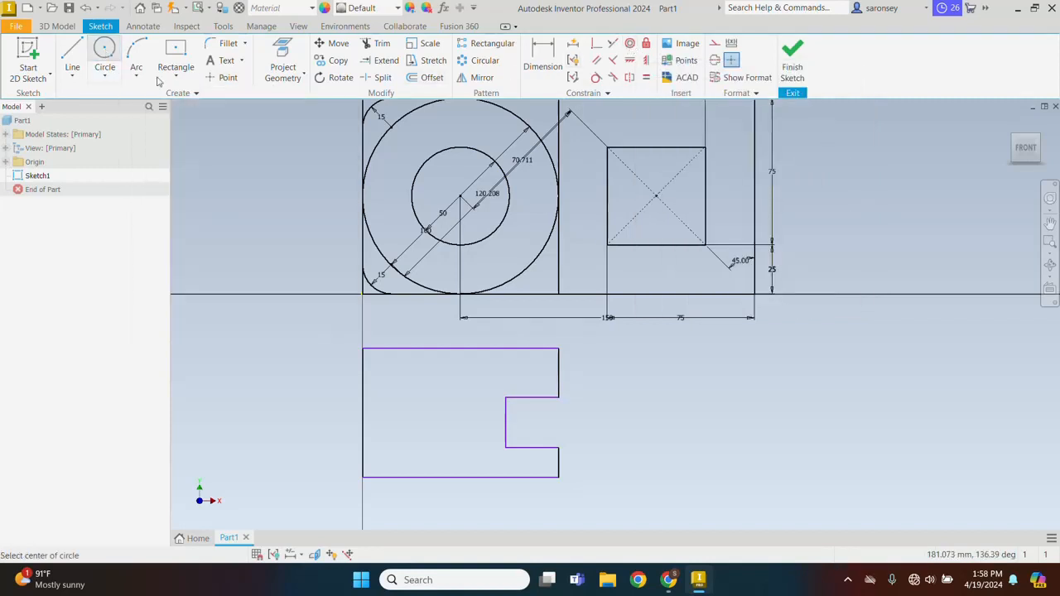
click(626, 358)
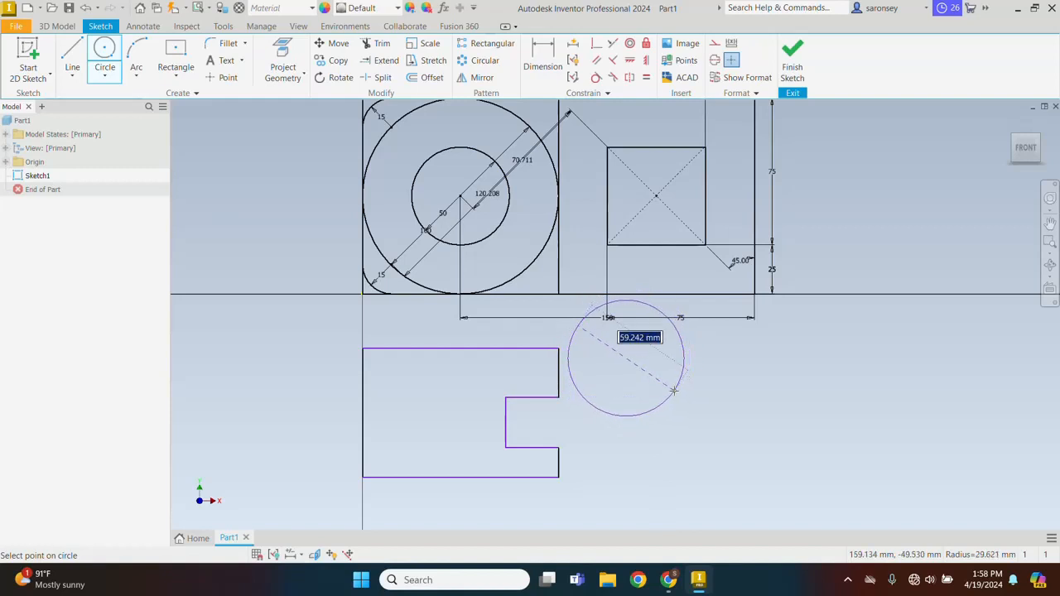
text(25)
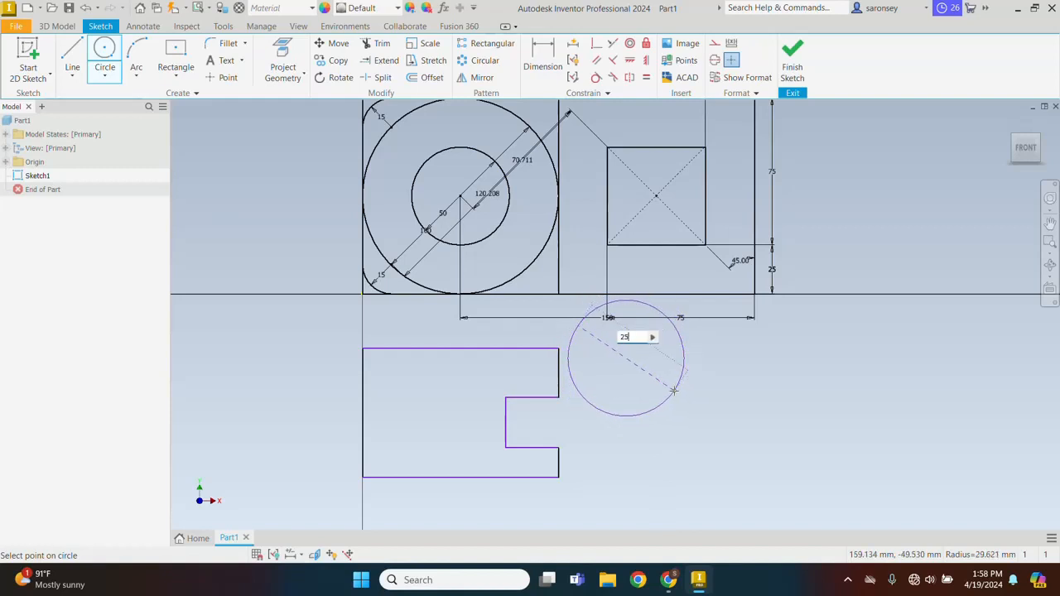
key(Return)
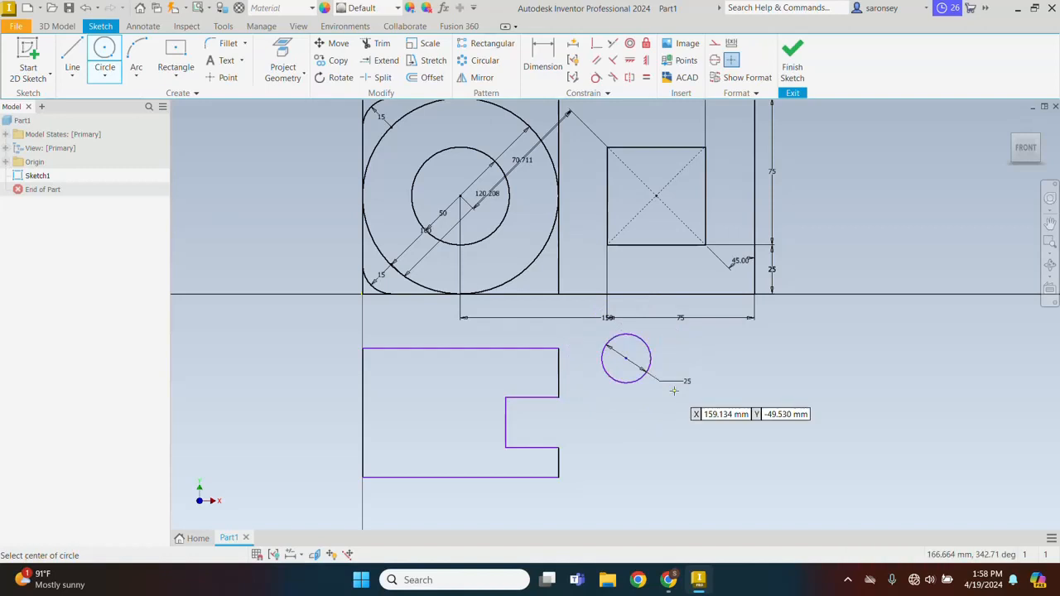
right_click(725, 343)
click(773, 343)
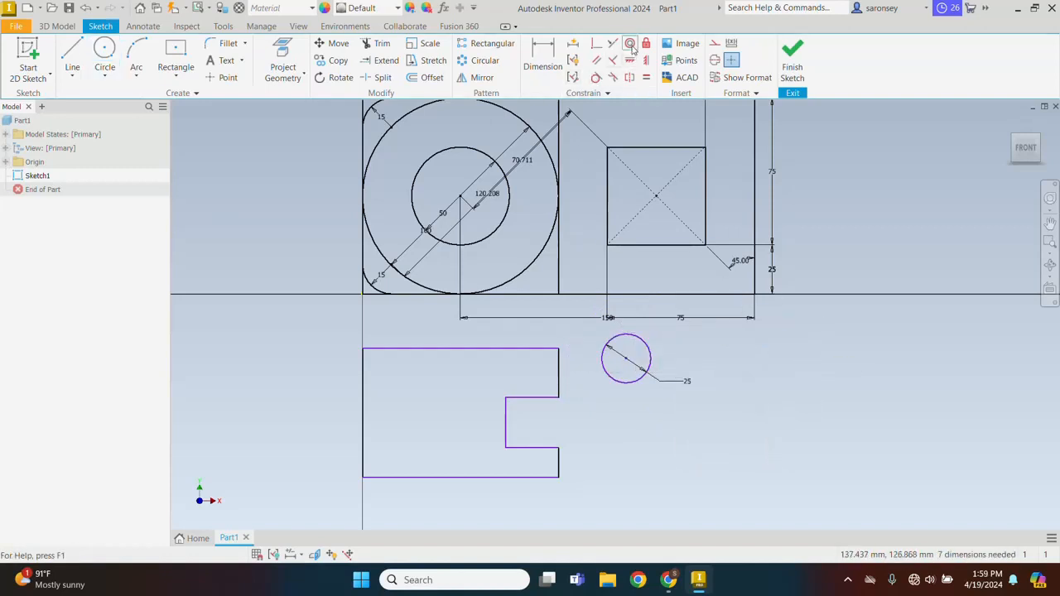
Make the 25 mm circle concentric with the inner circle of the left square
click(630, 44)
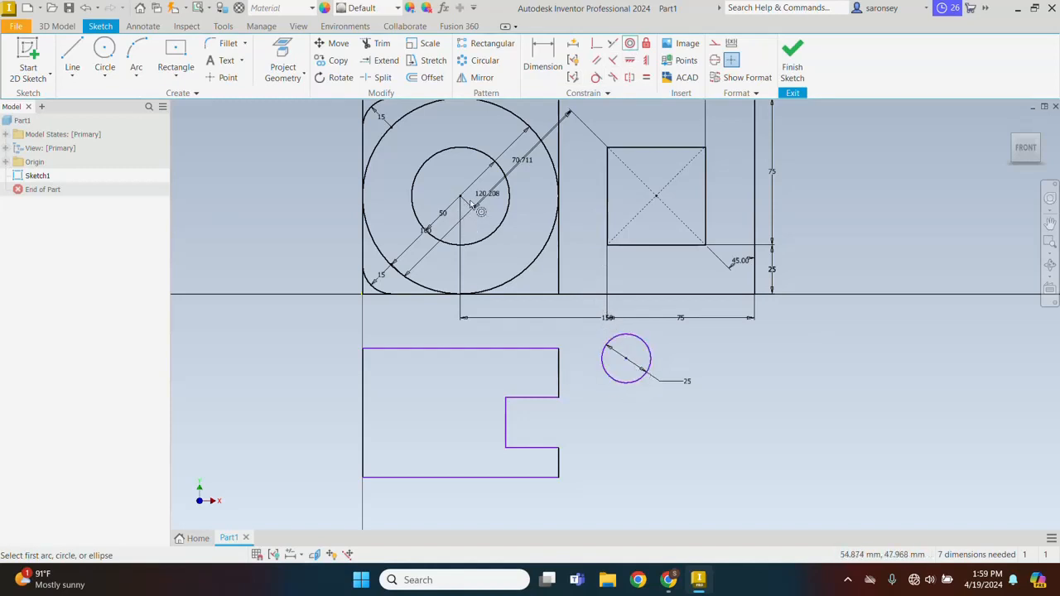
click(637, 344)
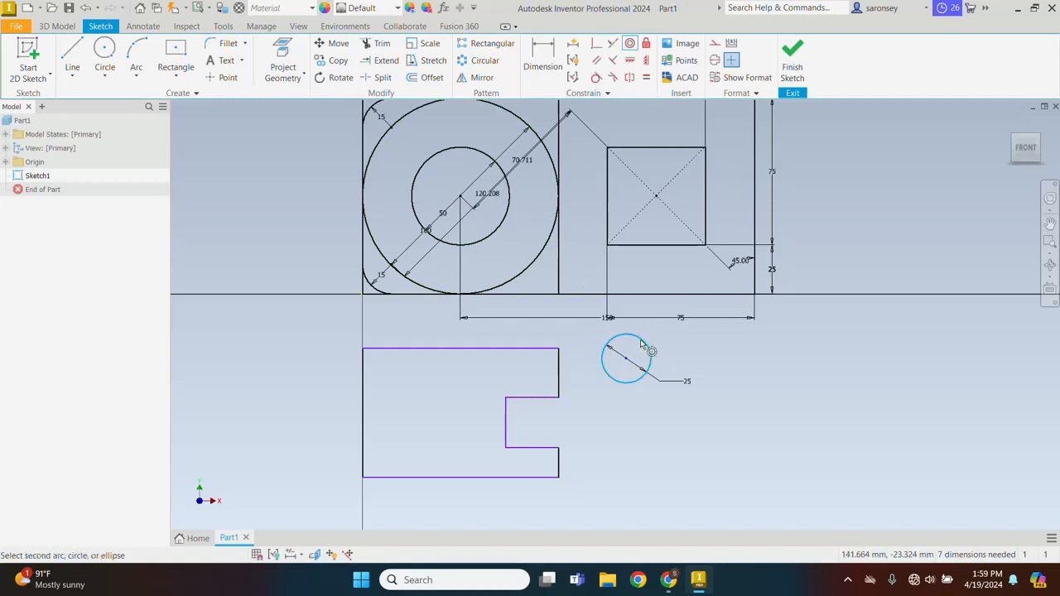
click(504, 219)
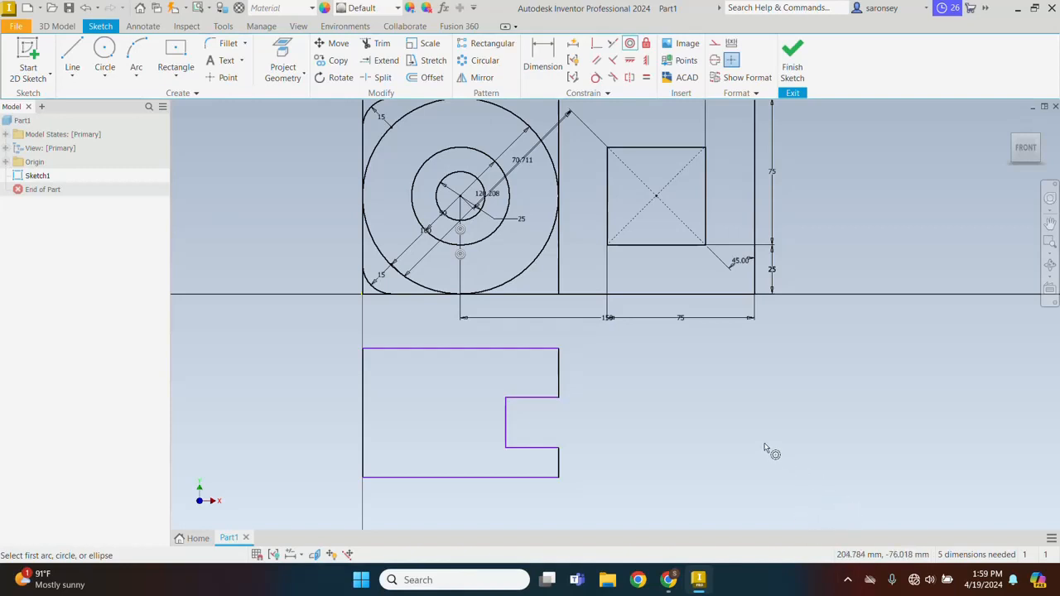
key(Escape)
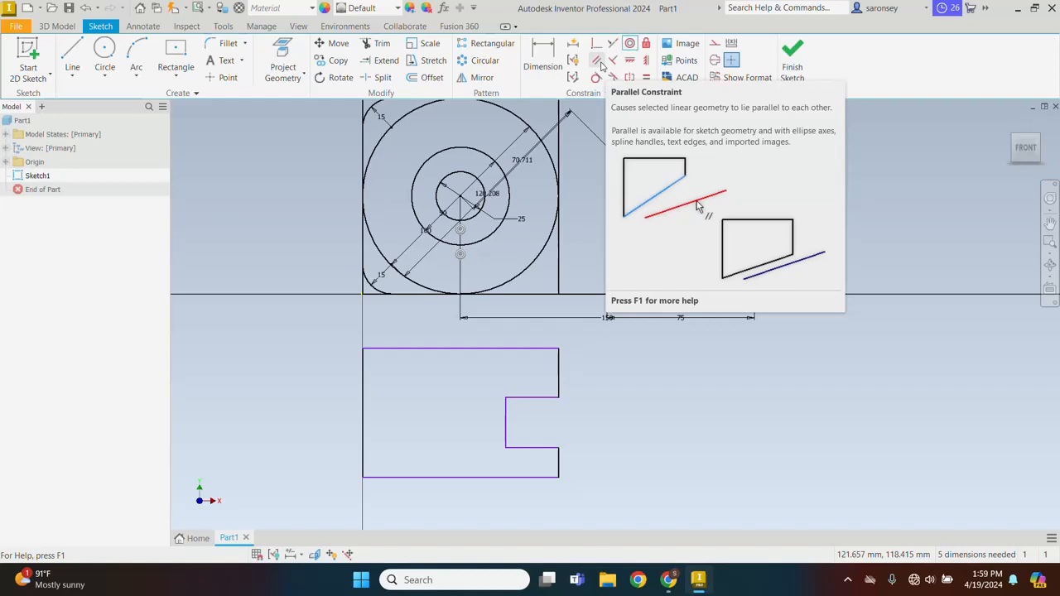
Draw a single line sloping upward to the right of the C-profile, starting at about X 159 mm, Y -53 mm
click(72, 60)
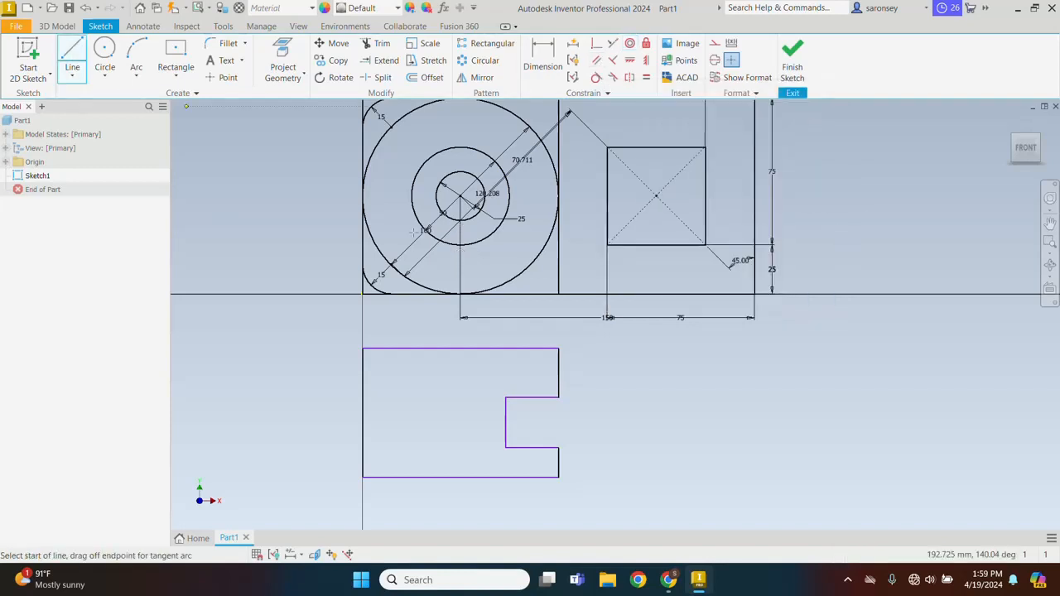
click(673, 397)
click(793, 345)
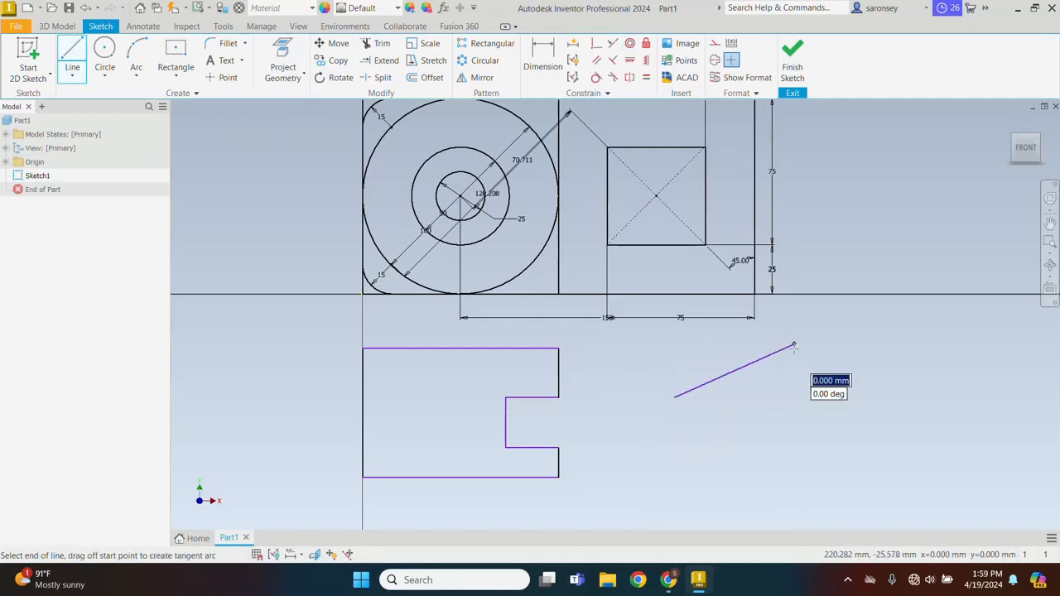
right_click(771, 452)
click(793, 452)
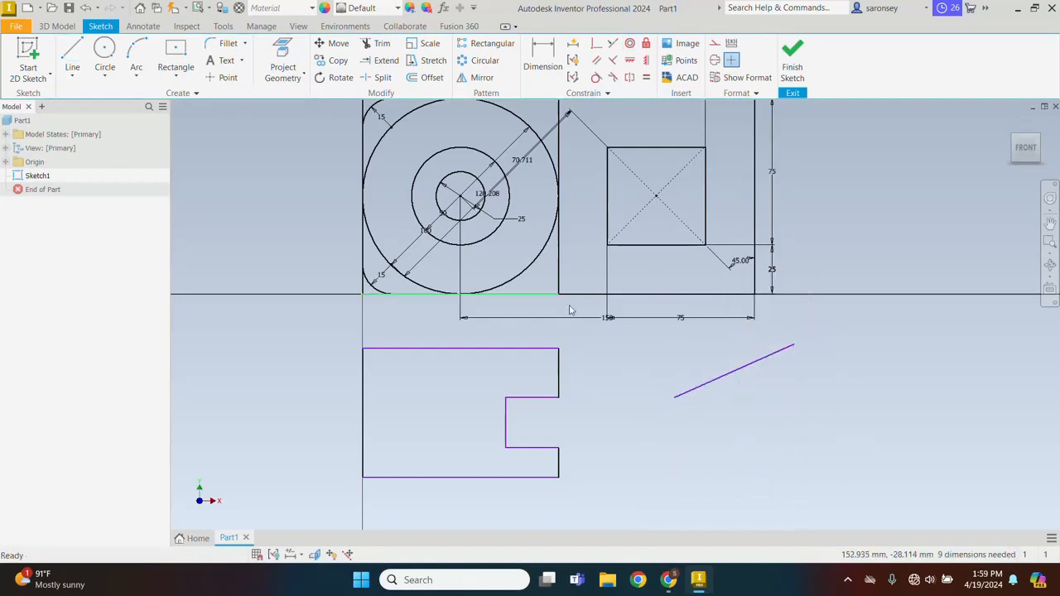
Make the sloping line parallel to the C-profile's top edge
click(596, 61)
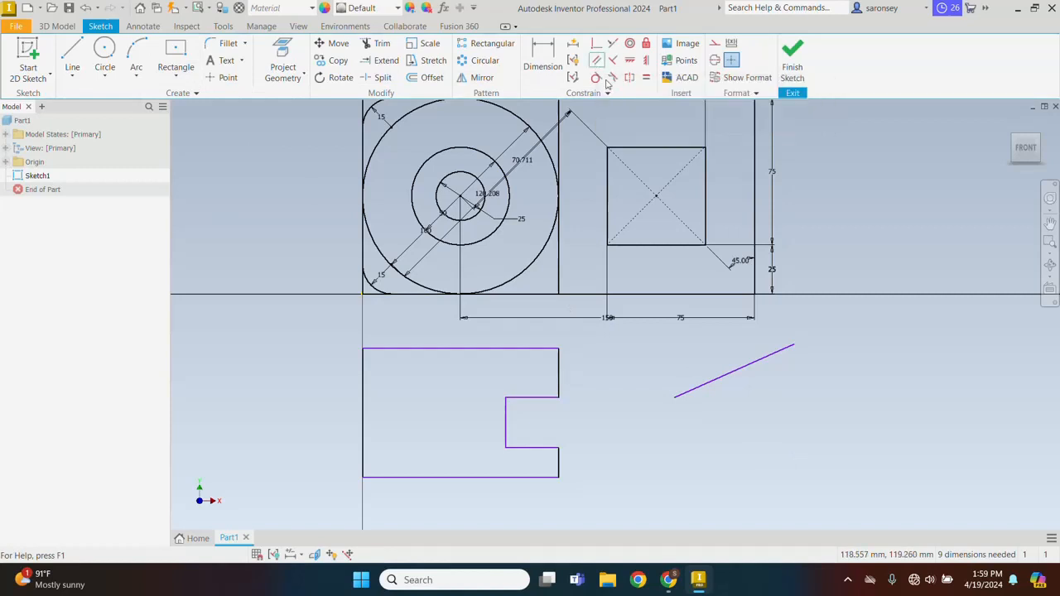
click(750, 367)
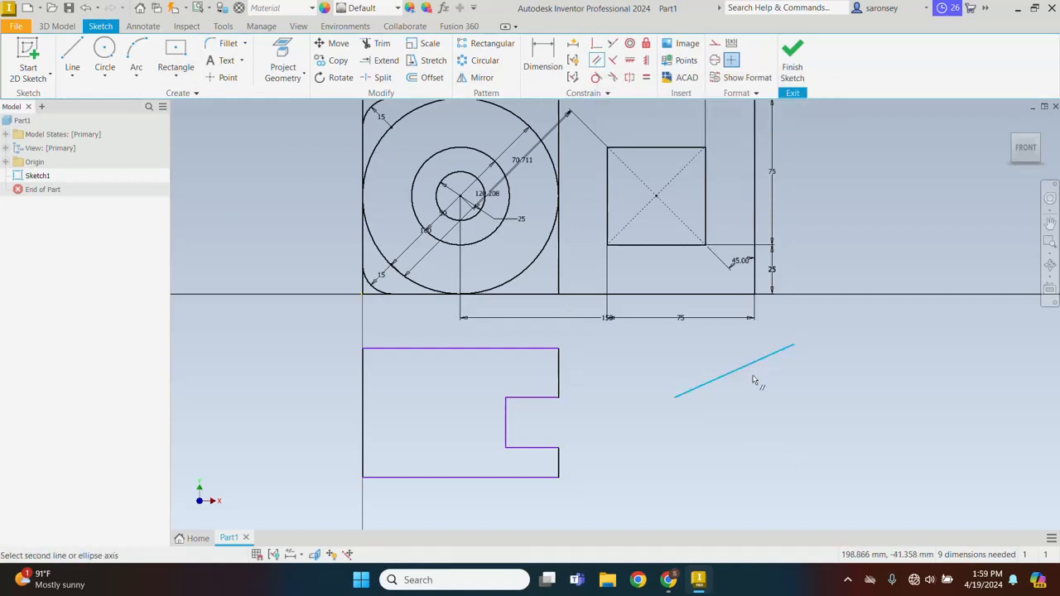
click(488, 350)
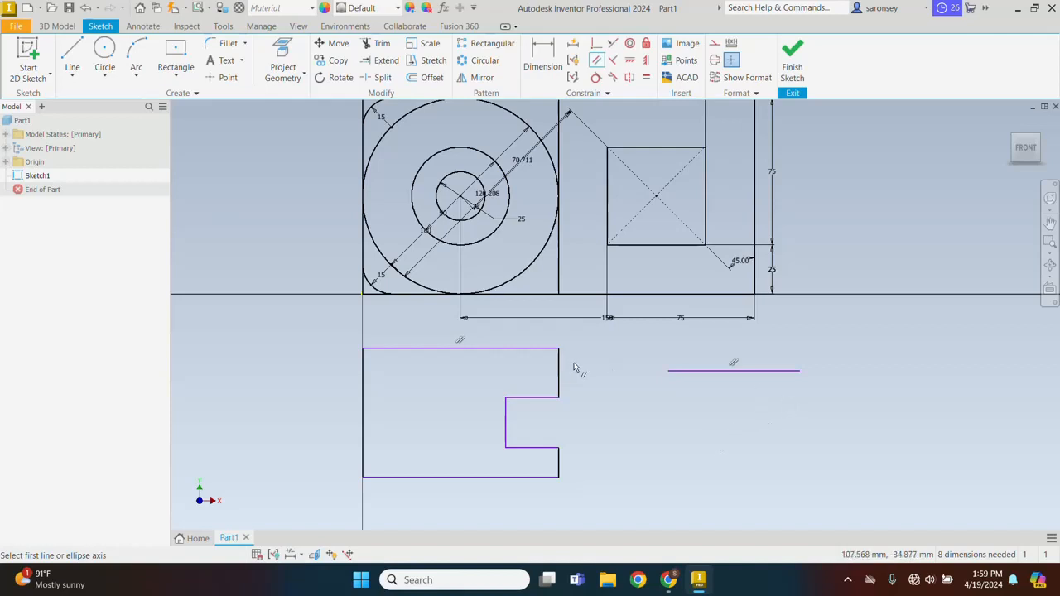
Draw a second upward-sloping line below the separate horizontal line, starting at about X 150 mm
click(613, 62)
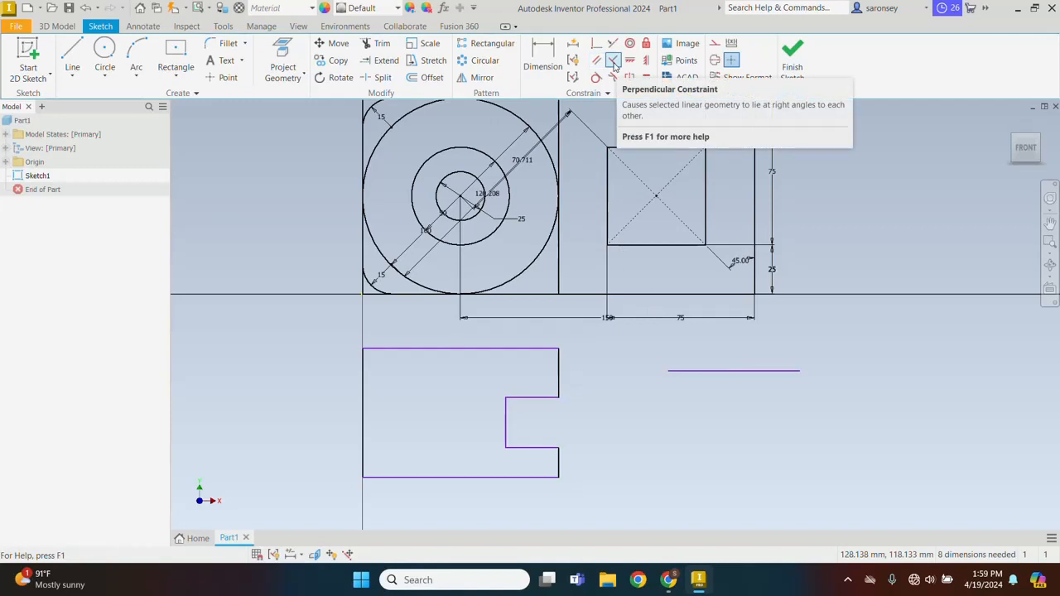
click(71, 53)
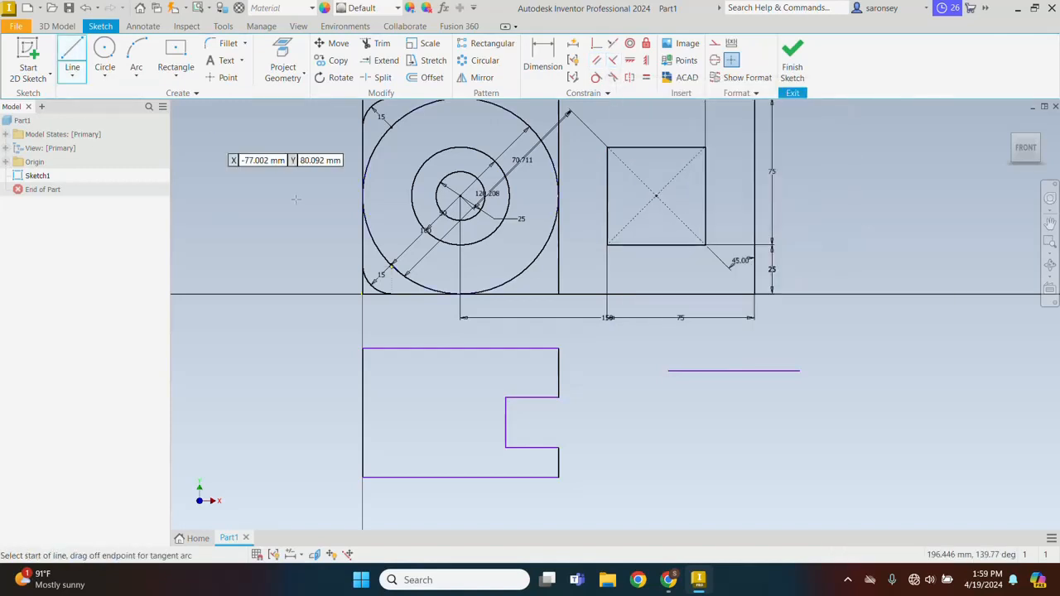
click(657, 463)
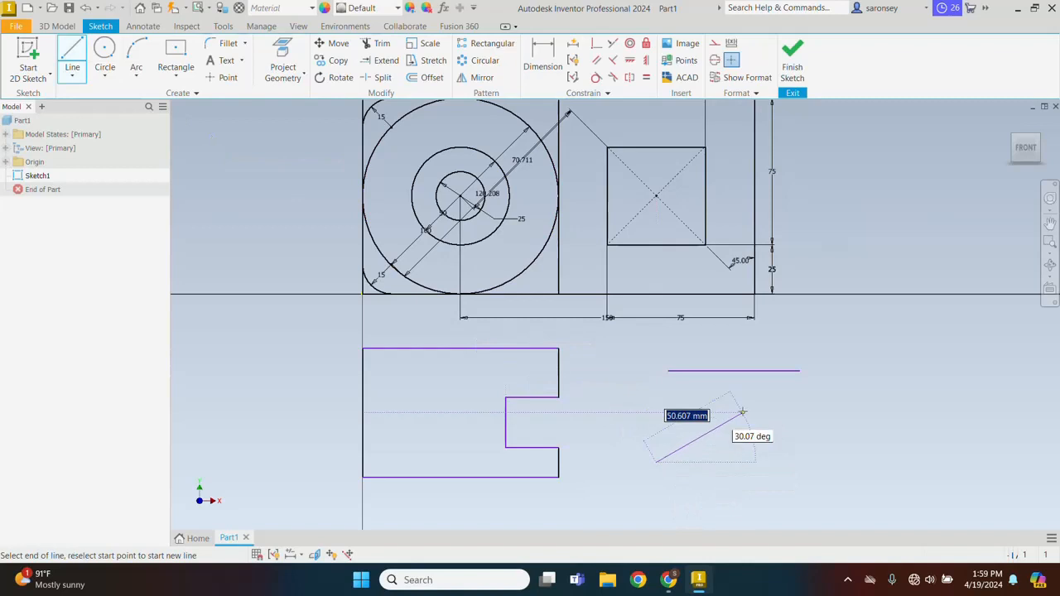
right_click(870, 335)
click(907, 335)
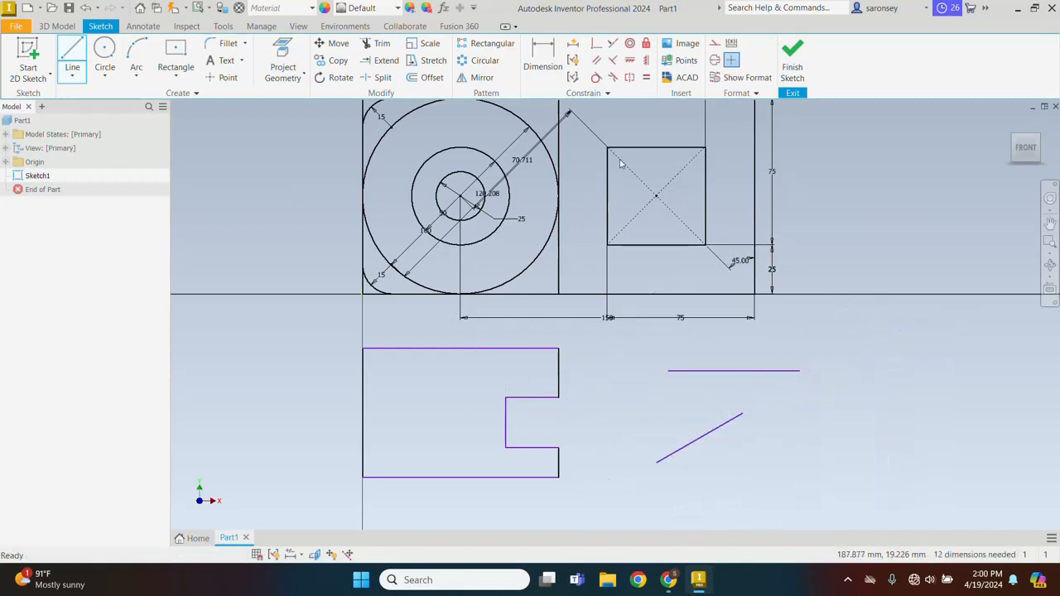
Make the second sloping line perpendicular to the separate horizontal line above it
click(613, 63)
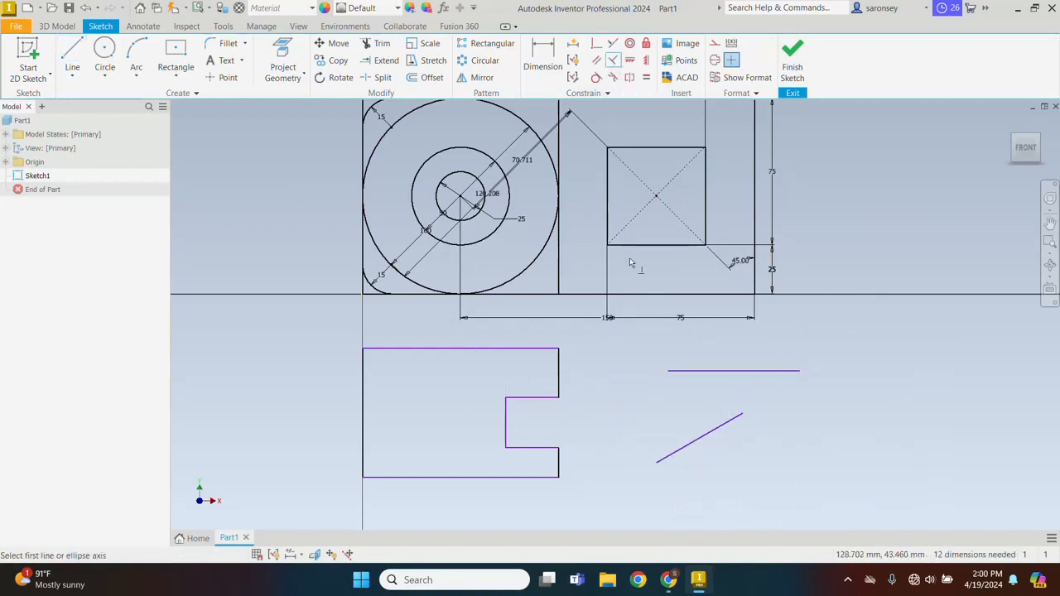
click(695, 445)
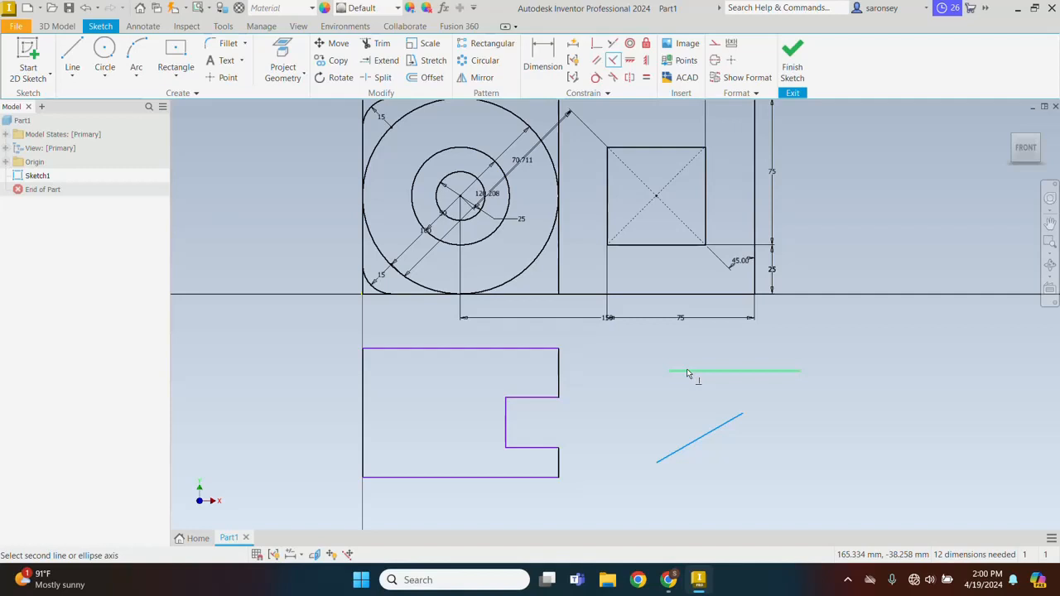
click(687, 372)
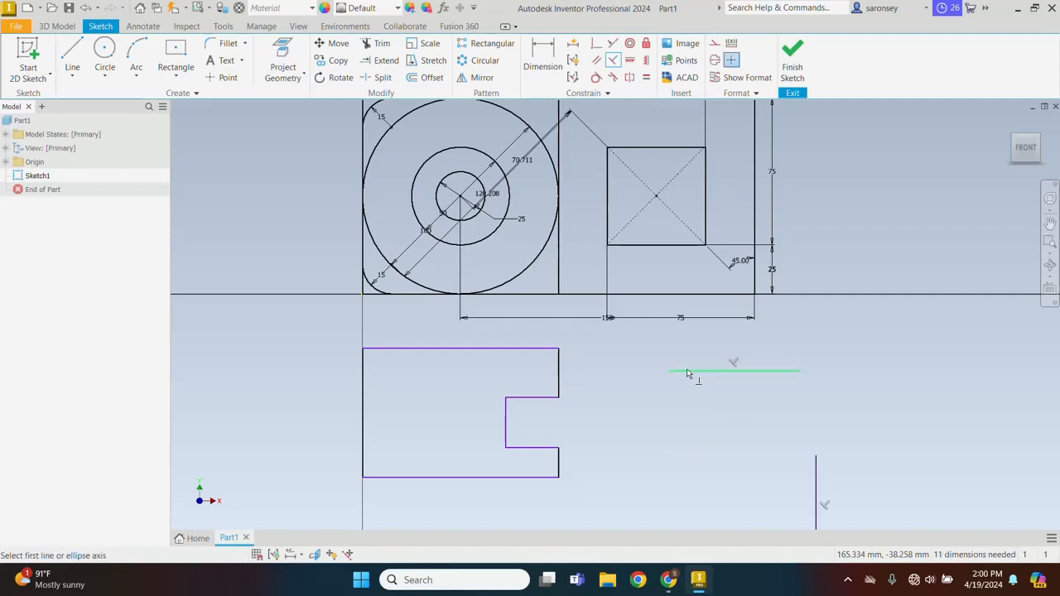
Make the right endpoint of the separate horizontal line coincident with the vertical line's upper endpoint
mouse_move(856, 462)
middle_down()
mouse_move(786, 381)
mouse_move(796, 388)
middle_up()
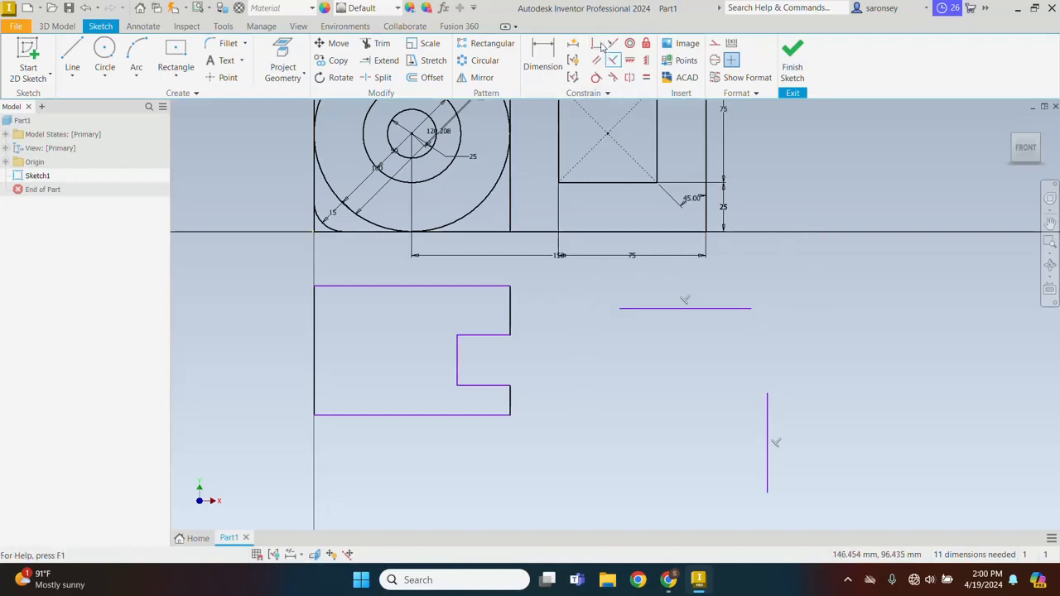
click(597, 44)
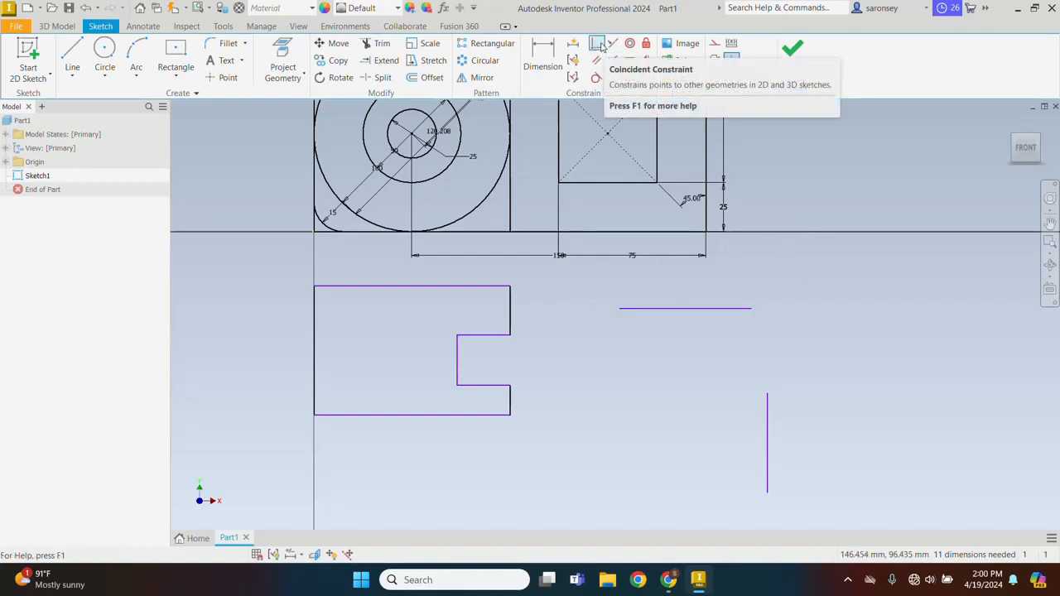
click(750, 309)
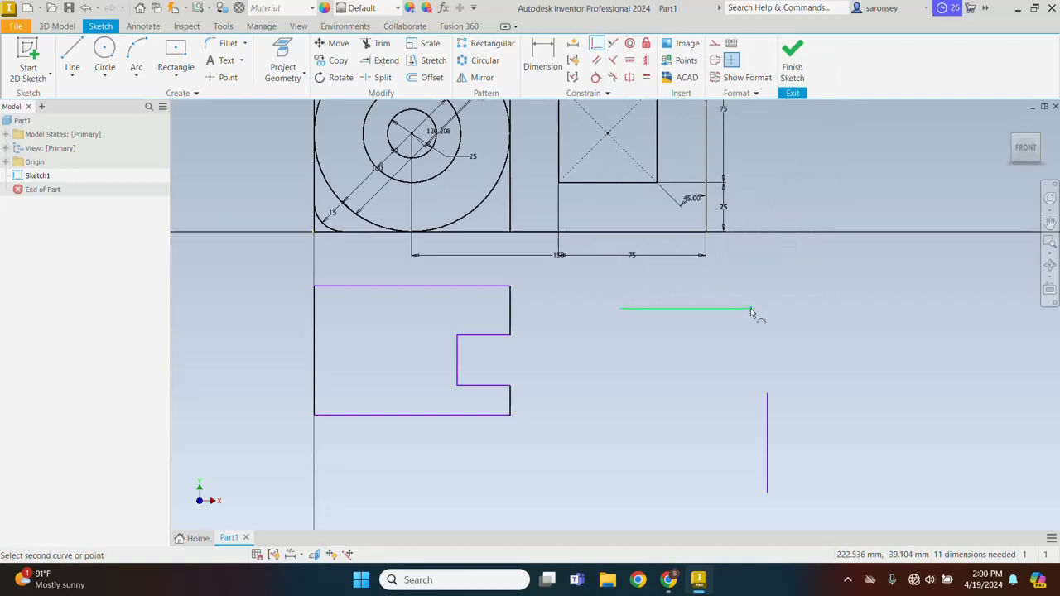
click(768, 393)
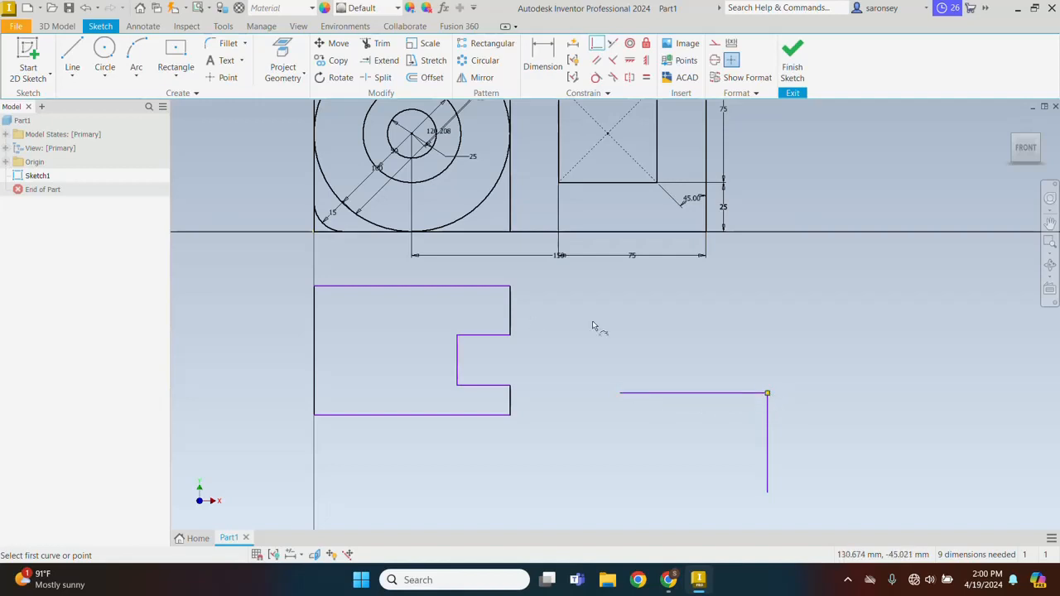
Draw an upward-sloping line above the joined corner lines, starting at about X 141 mm, Y -72 mm
click(73, 52)
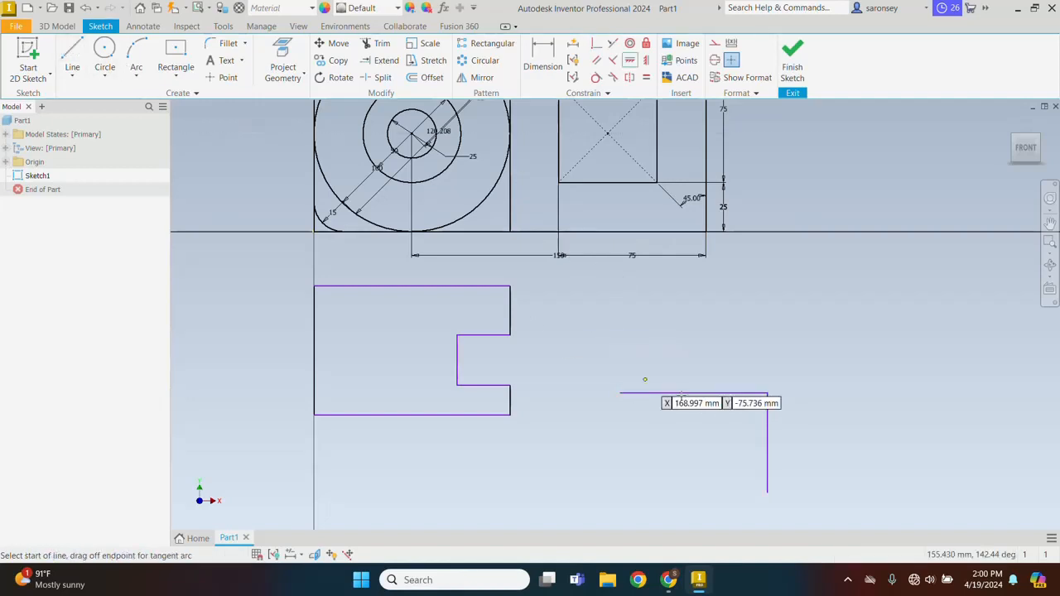
click(590, 371)
click(715, 315)
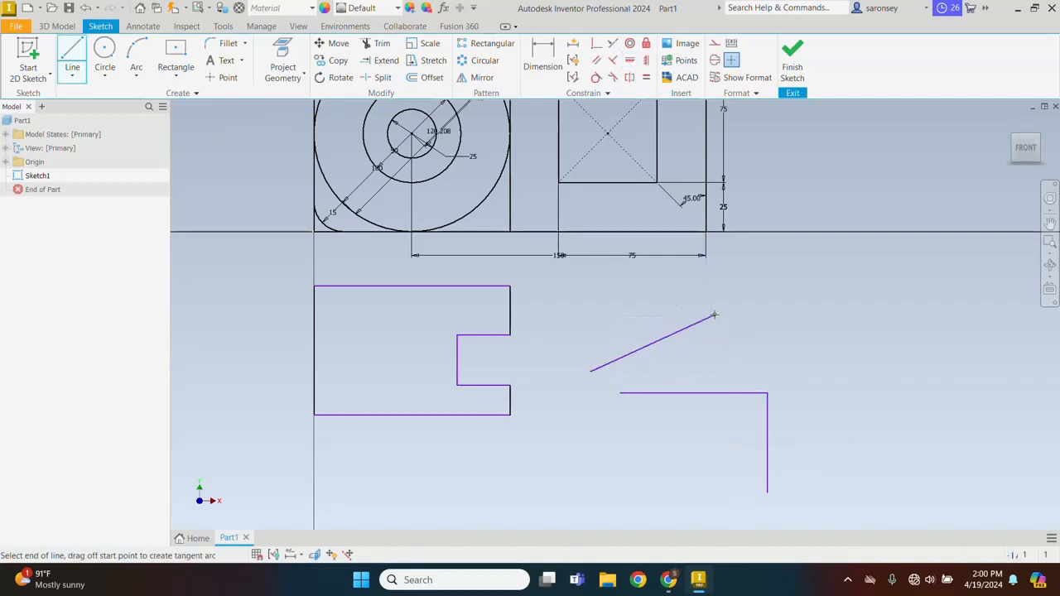
right_click(807, 303)
click(842, 303)
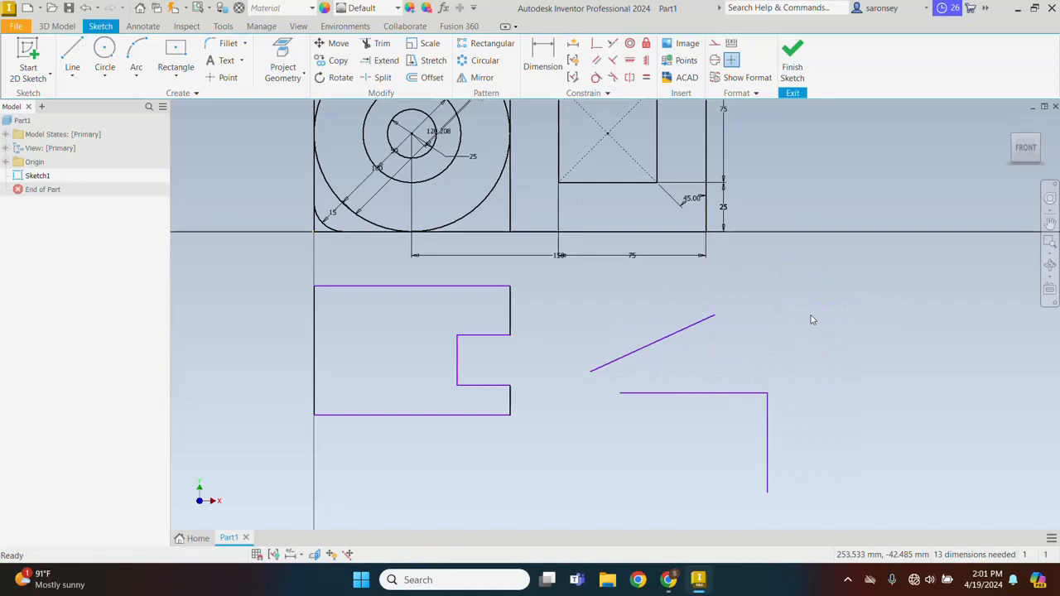
Apply a horizontal constraint to the sloping line above the joined corner lines
click(629, 63)
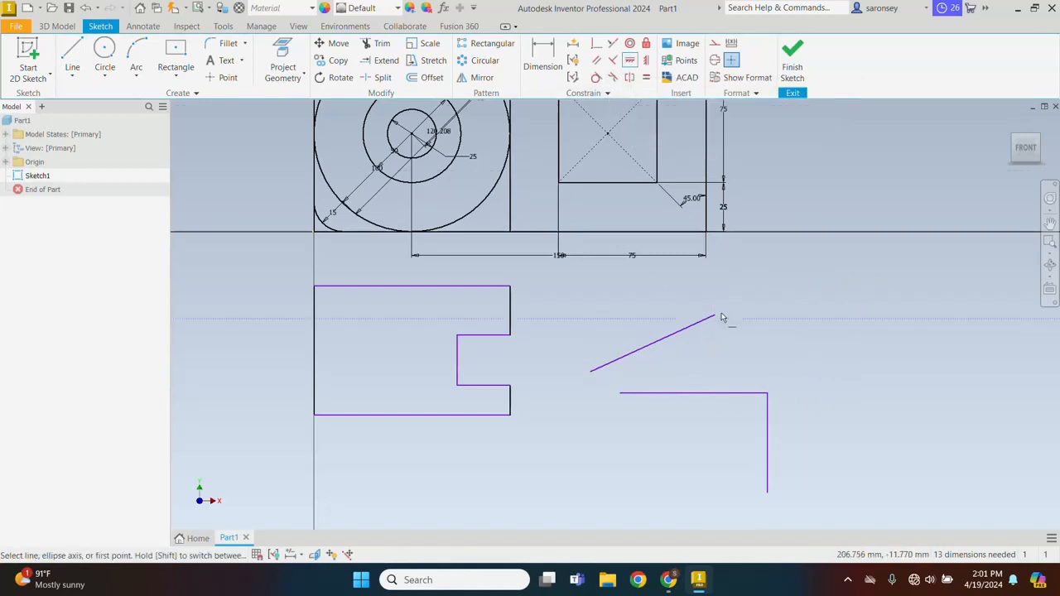
click(667, 337)
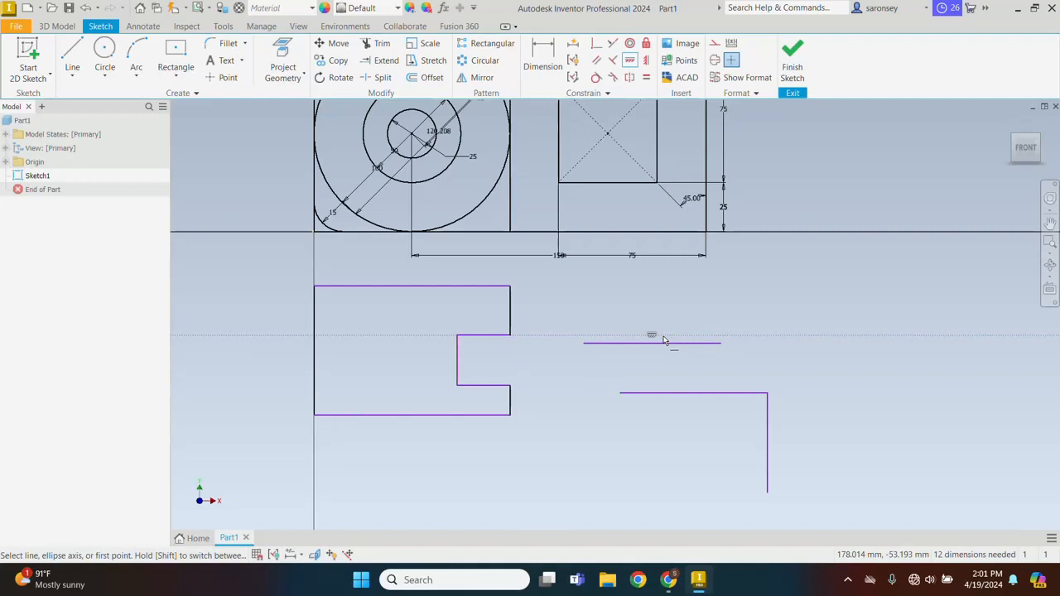
right_click(779, 299)
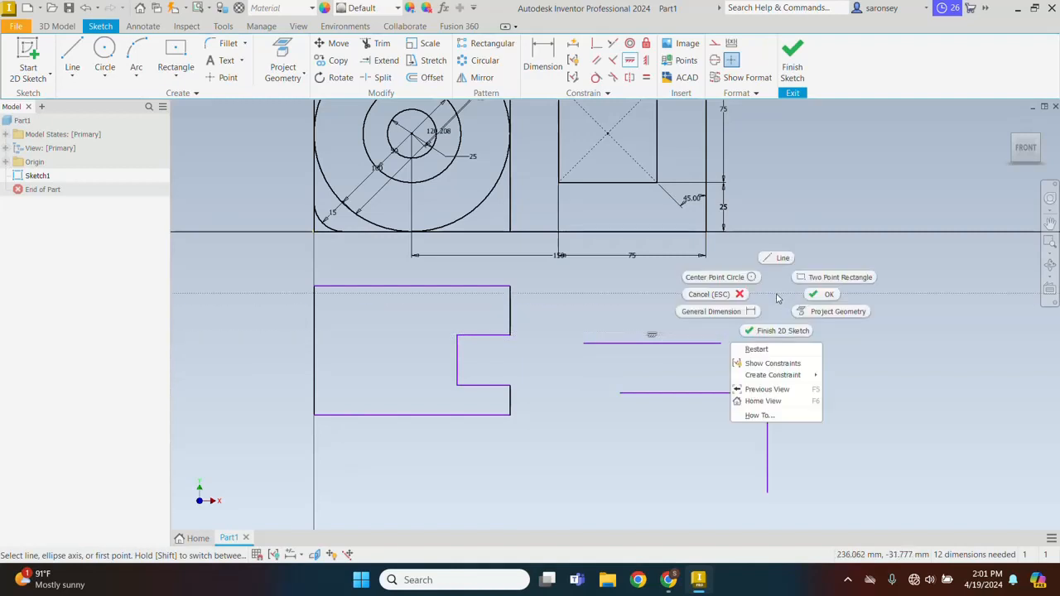
click(833, 300)
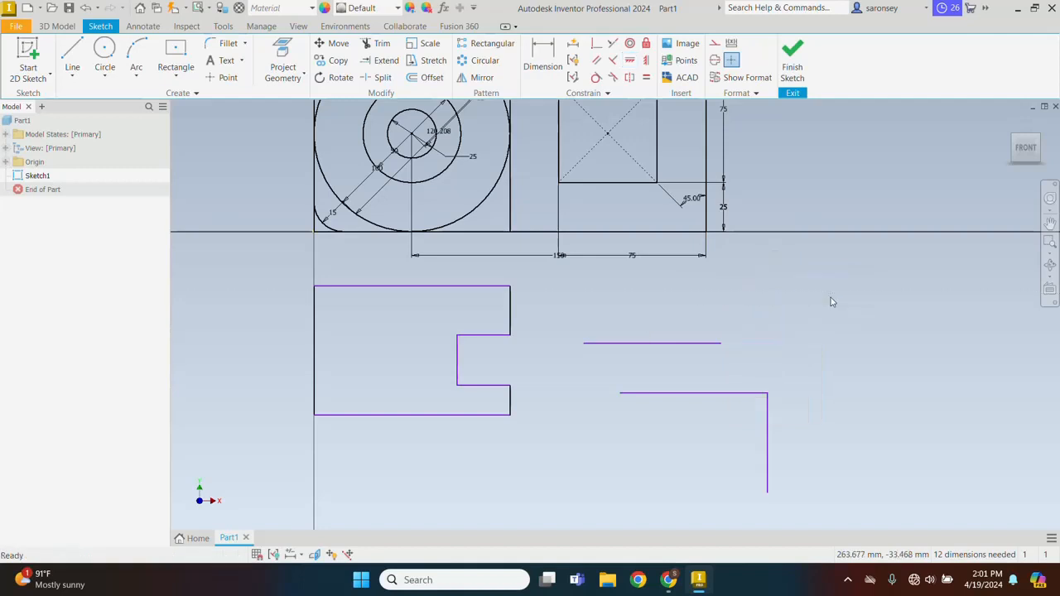
Draw an upward-sloping line above the separate horizontal line, starting at about X 167 mm, Y -40 mm
click(72, 56)
click(642, 311)
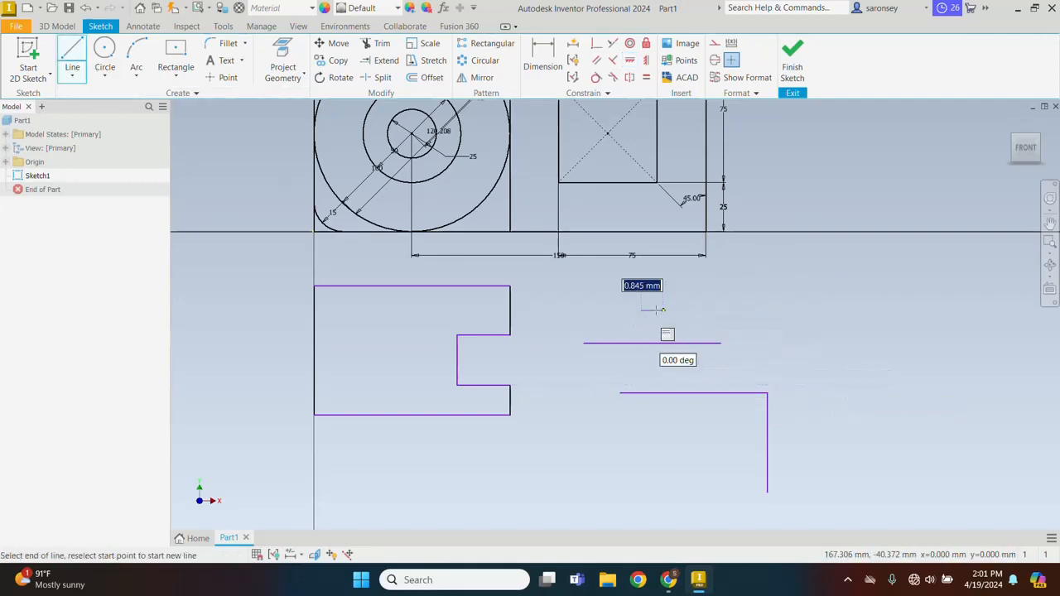
click(788, 272)
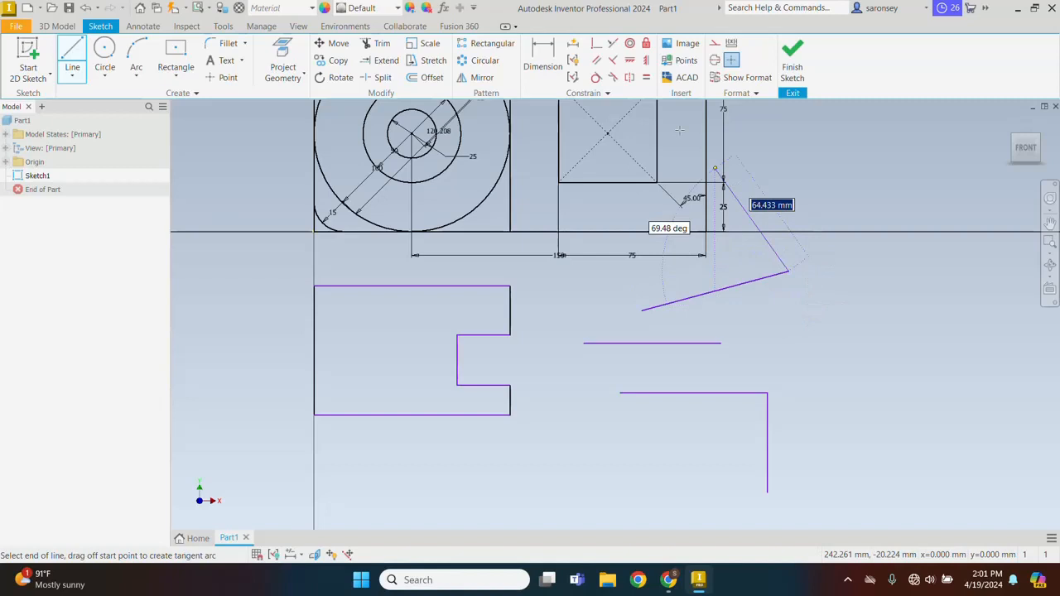
right_click(816, 223)
click(867, 227)
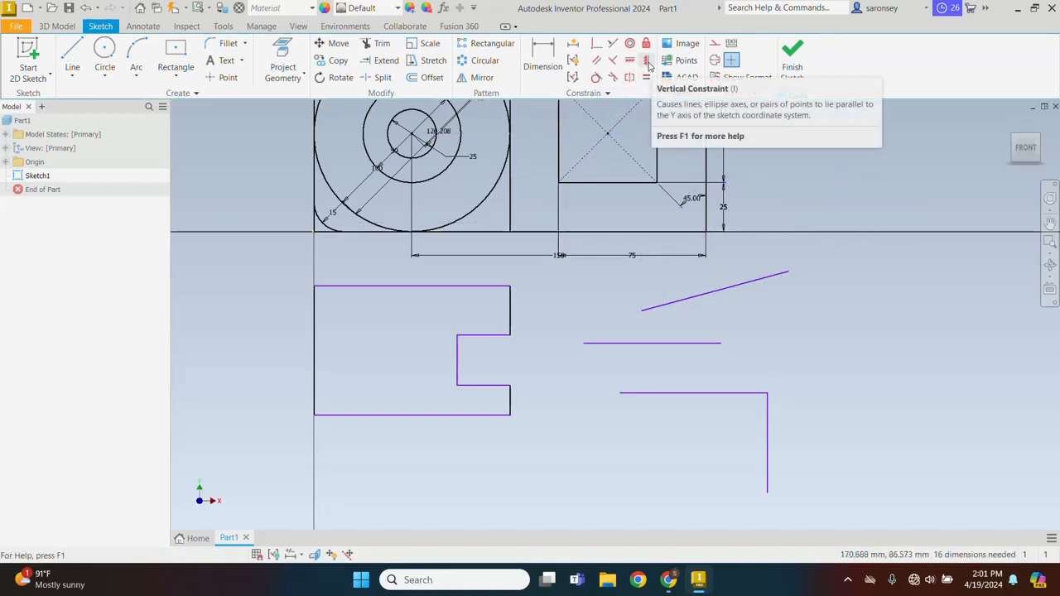
Apply a vertical constraint to the new sloping line
click(647, 61)
click(741, 285)
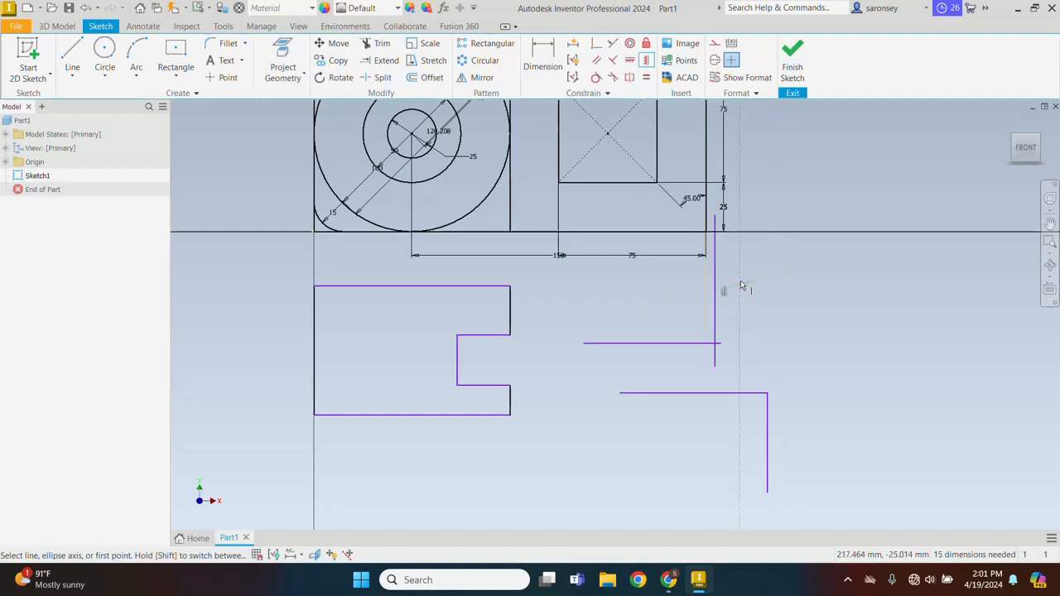
right_click(811, 290)
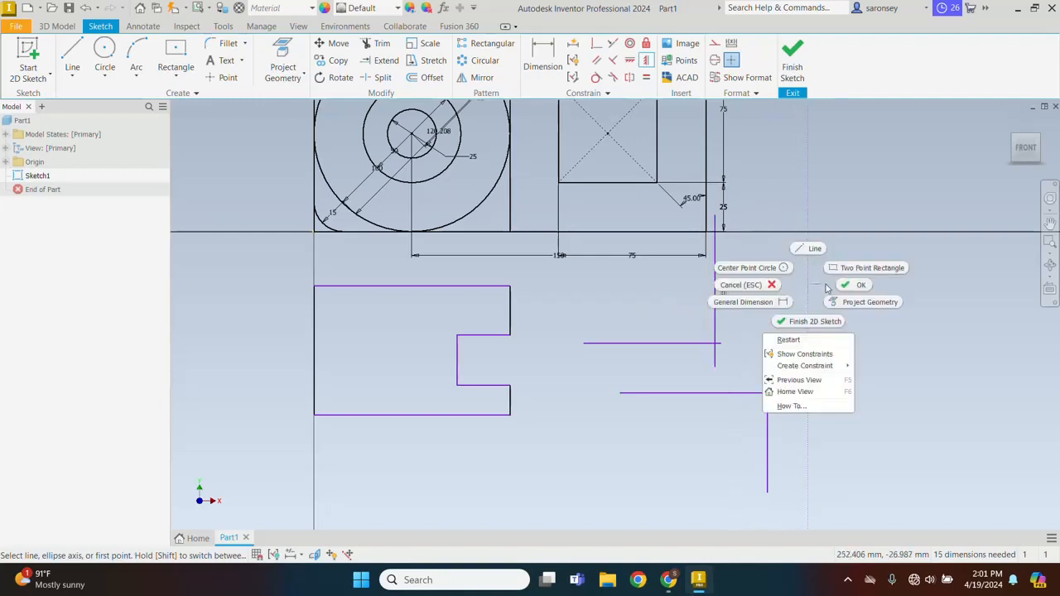
click(849, 289)
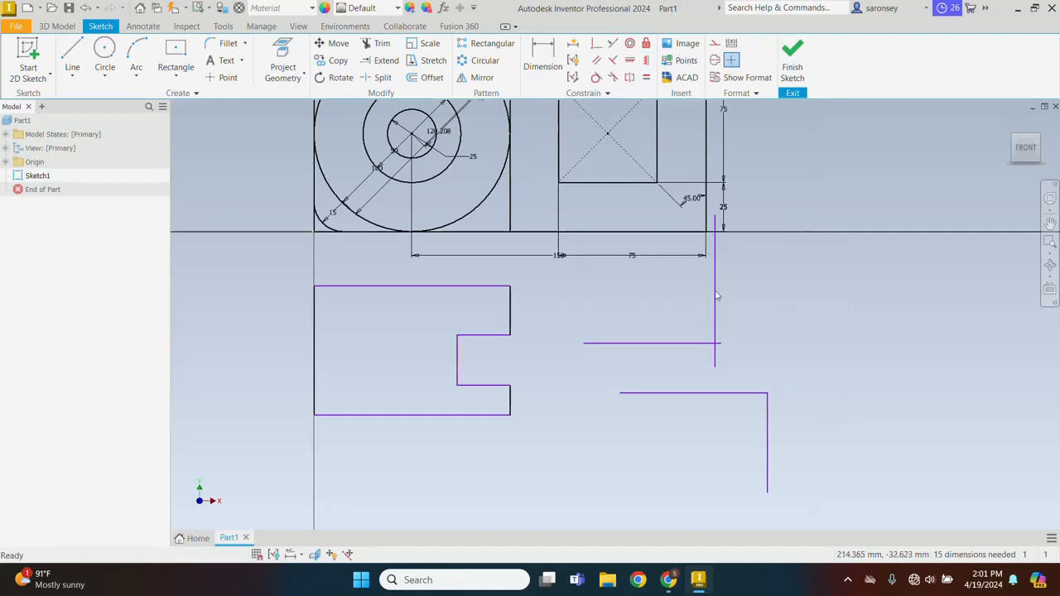
Make the loose vertical line equal in length to the vertical line of the joined corner
click(647, 78)
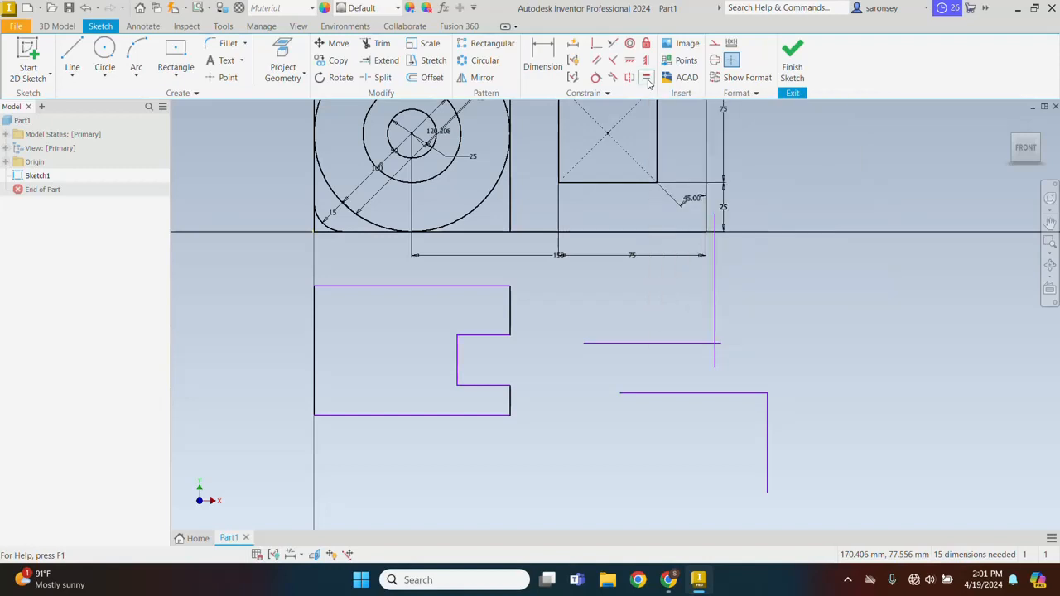
click(718, 291)
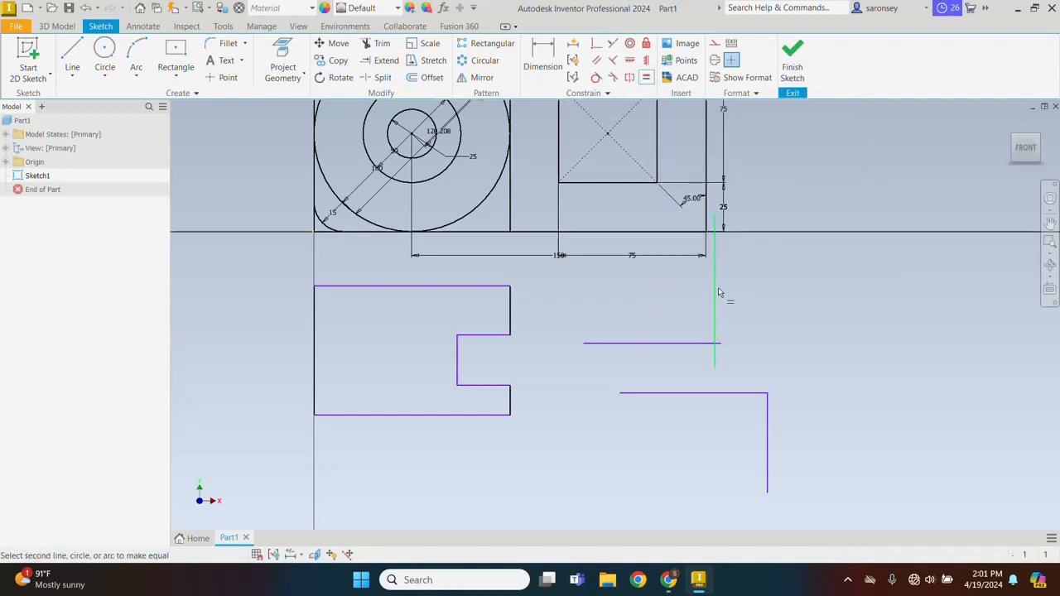
click(767, 441)
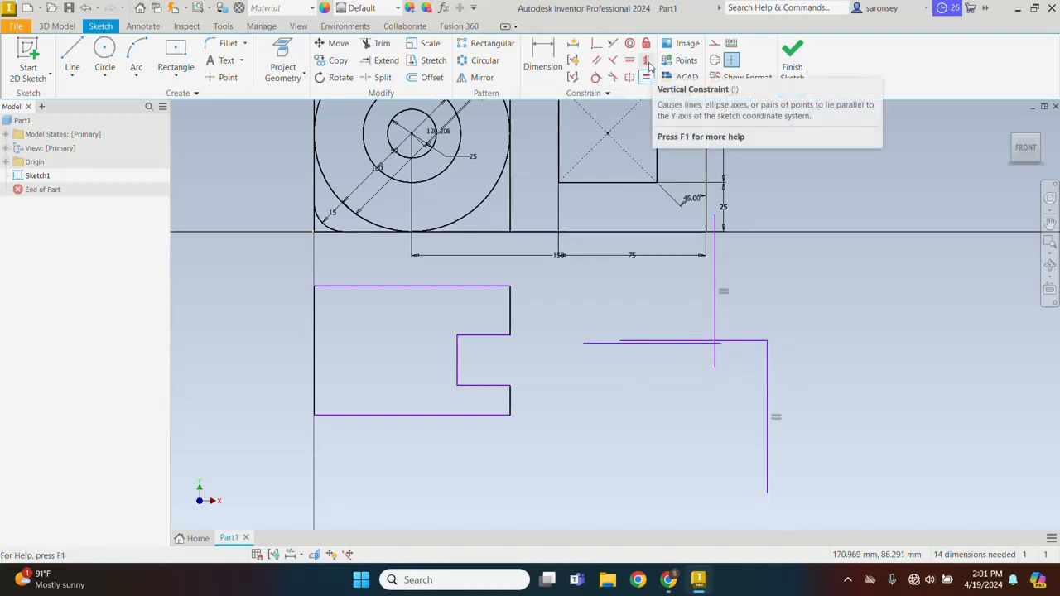
Make the loose vertical line's upper endpoint coincident with the left endpoint of the corner's horizontal line
click(602, 46)
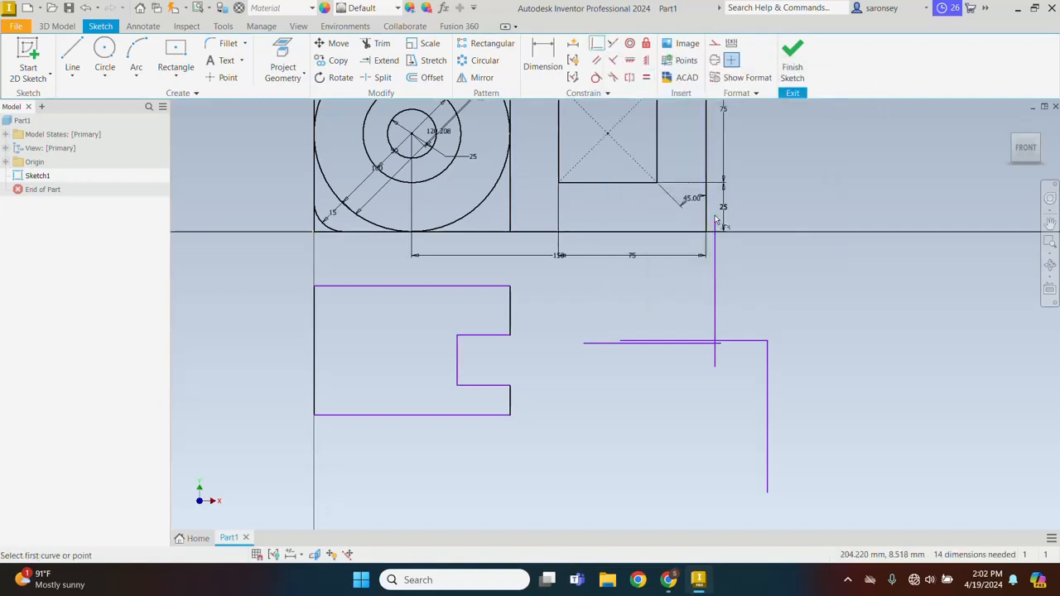
click(716, 219)
click(623, 342)
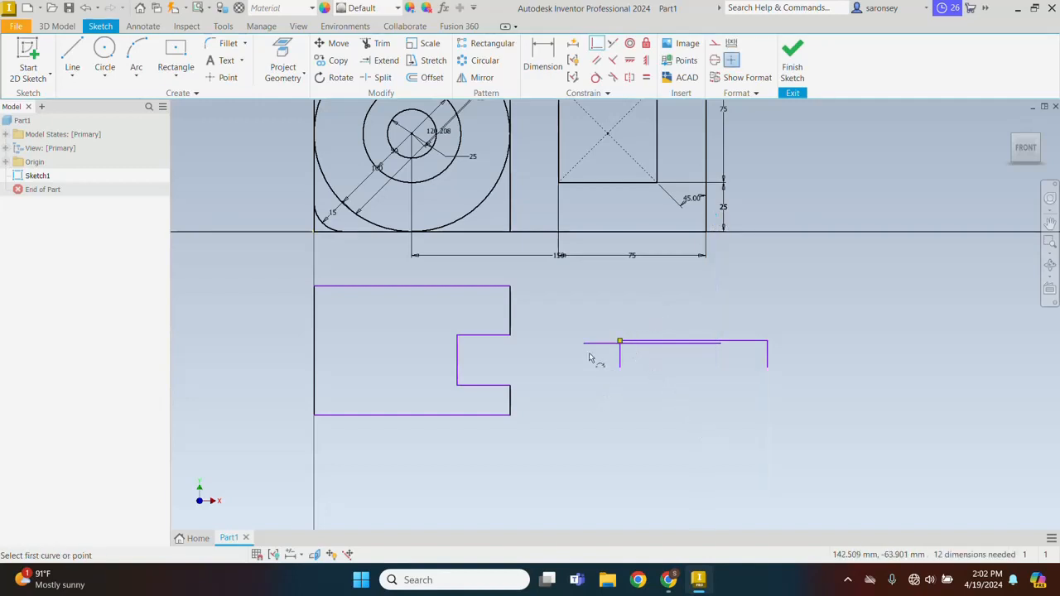
Make the separate horizontal line's left endpoint coincident with the lower endpoint of the attached vertical line
click(585, 346)
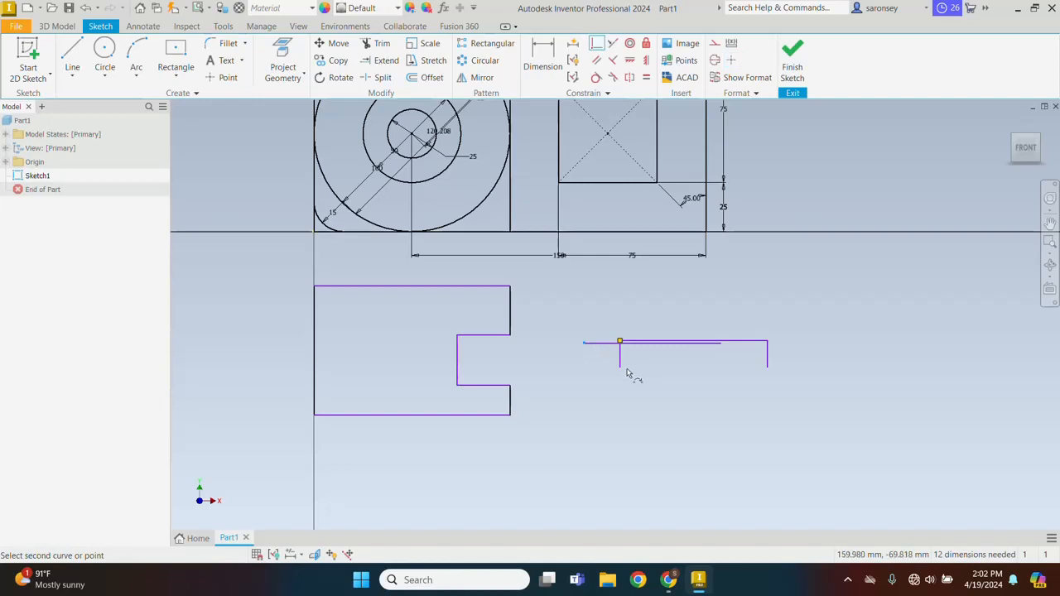
click(621, 369)
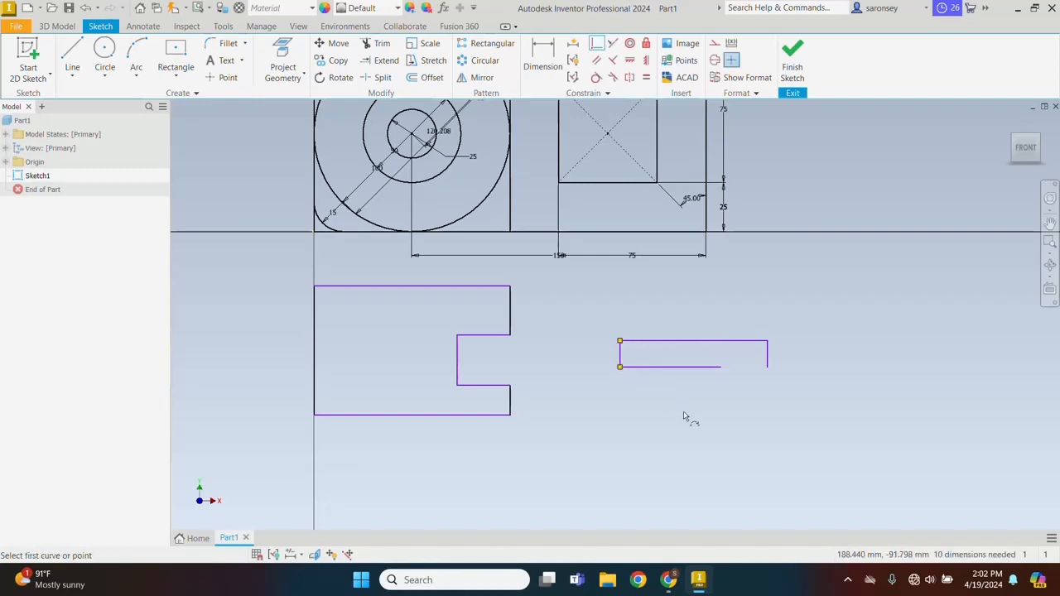
right_click(825, 290)
click(875, 288)
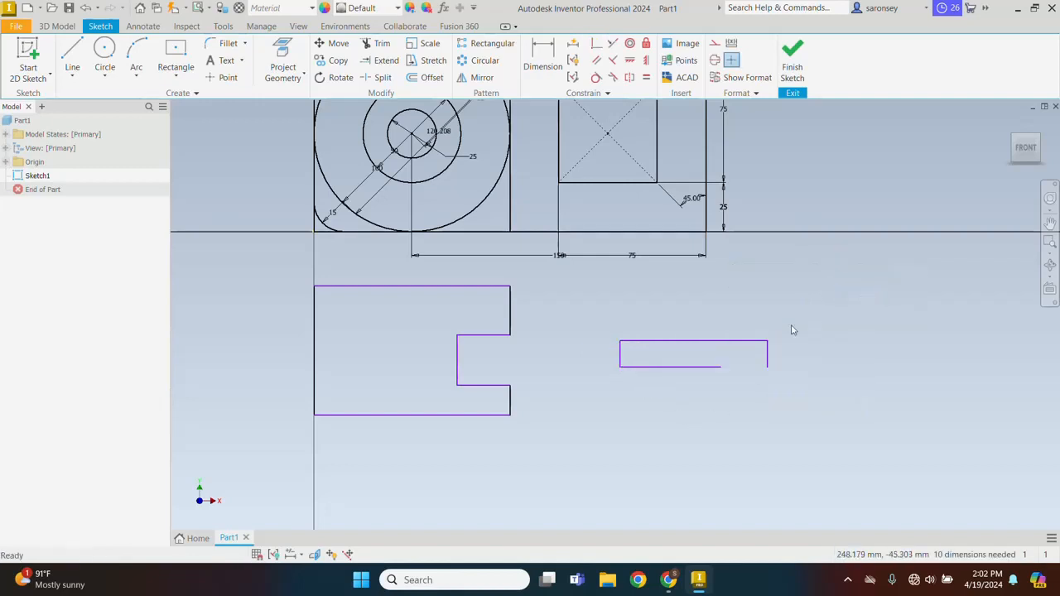
Apply an equal constraint between the upper and lower horizontal lines of the nearly closed rectangle
click(646, 77)
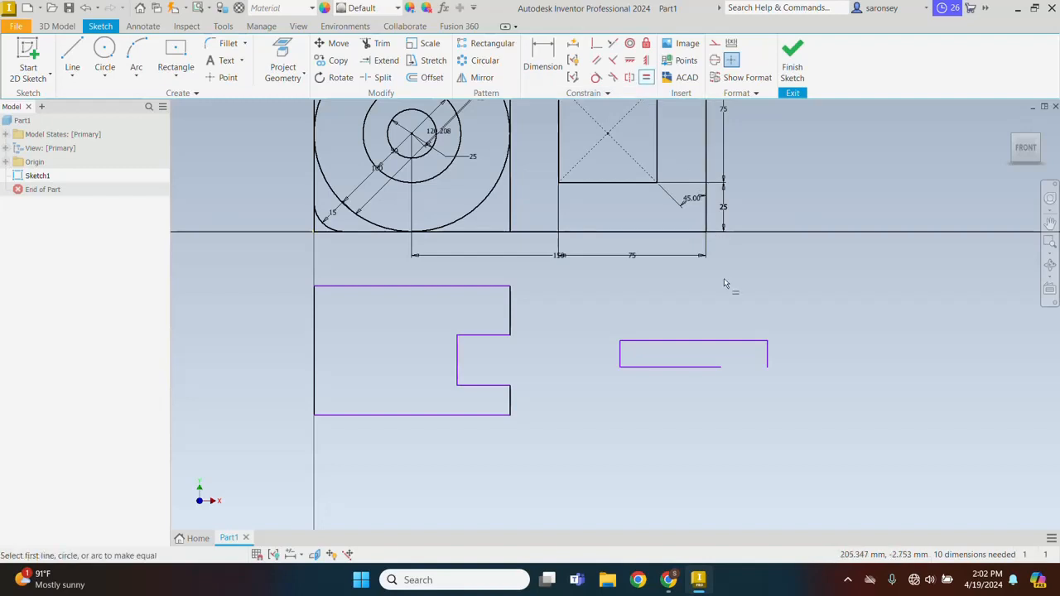
click(717, 340)
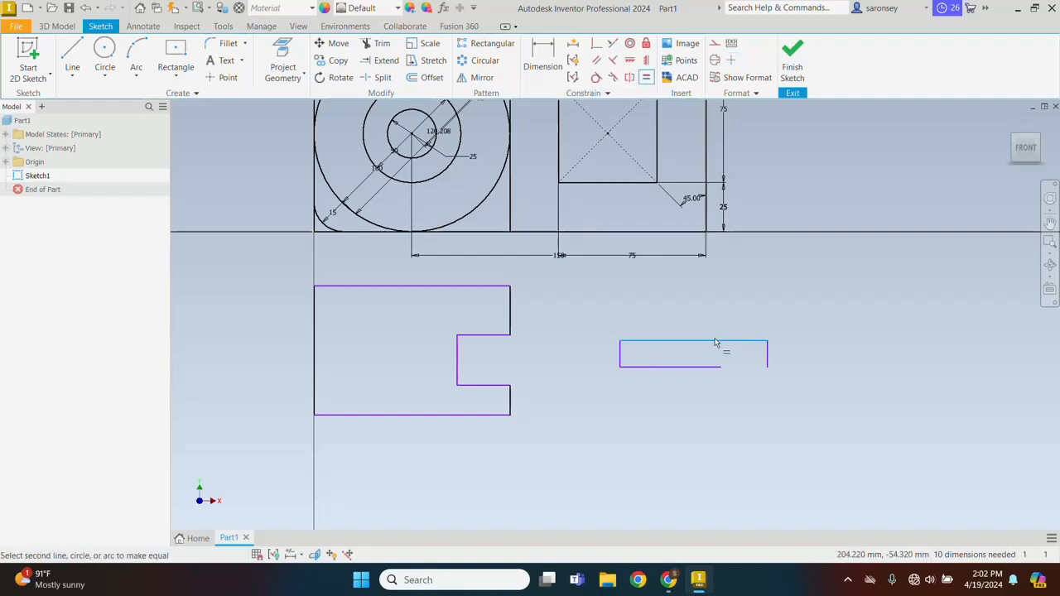
click(703, 367)
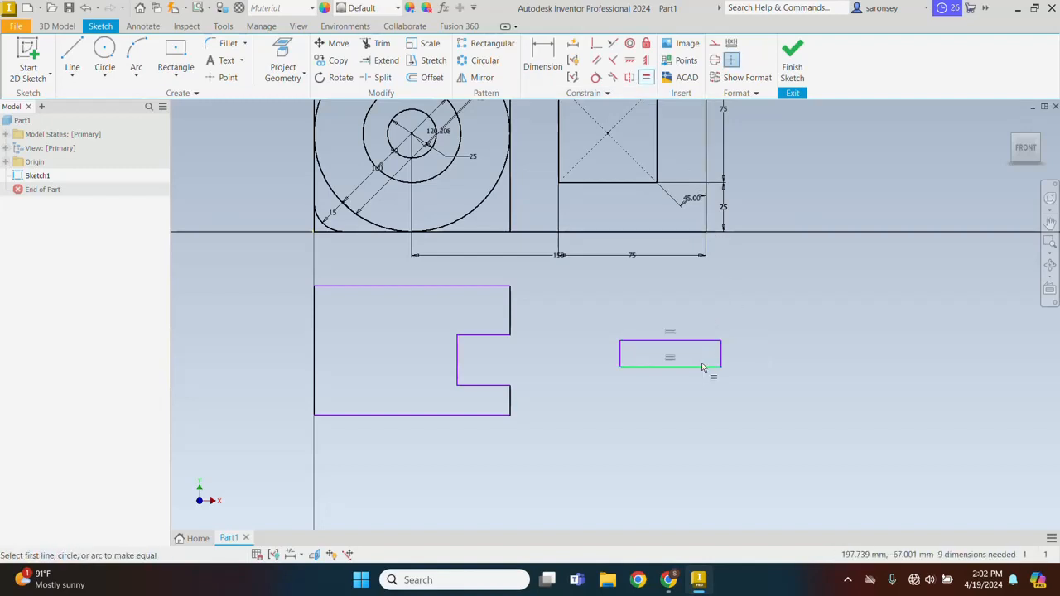
right_click(794, 283)
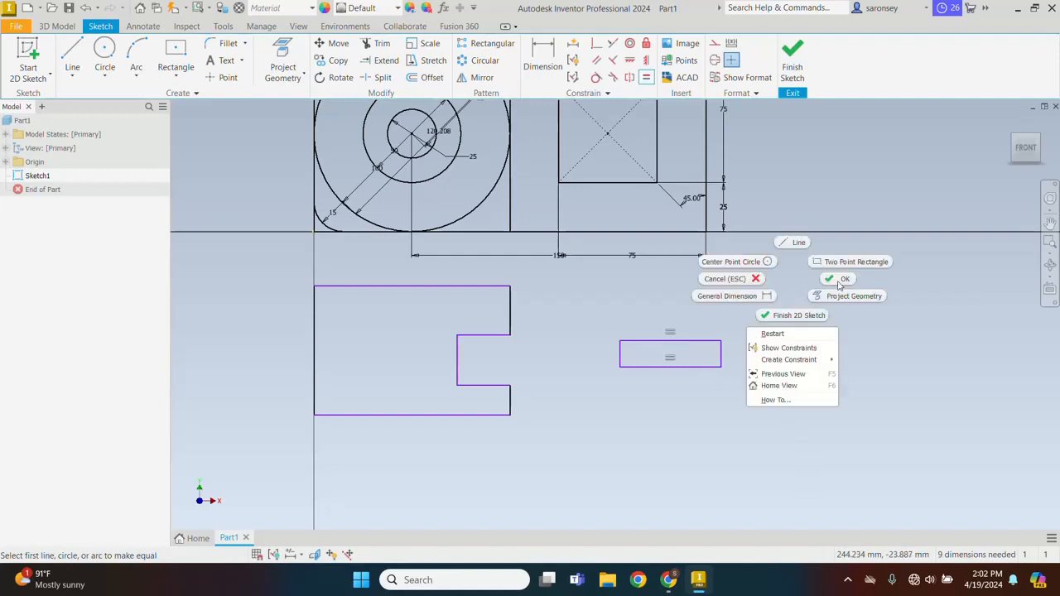
click(839, 282)
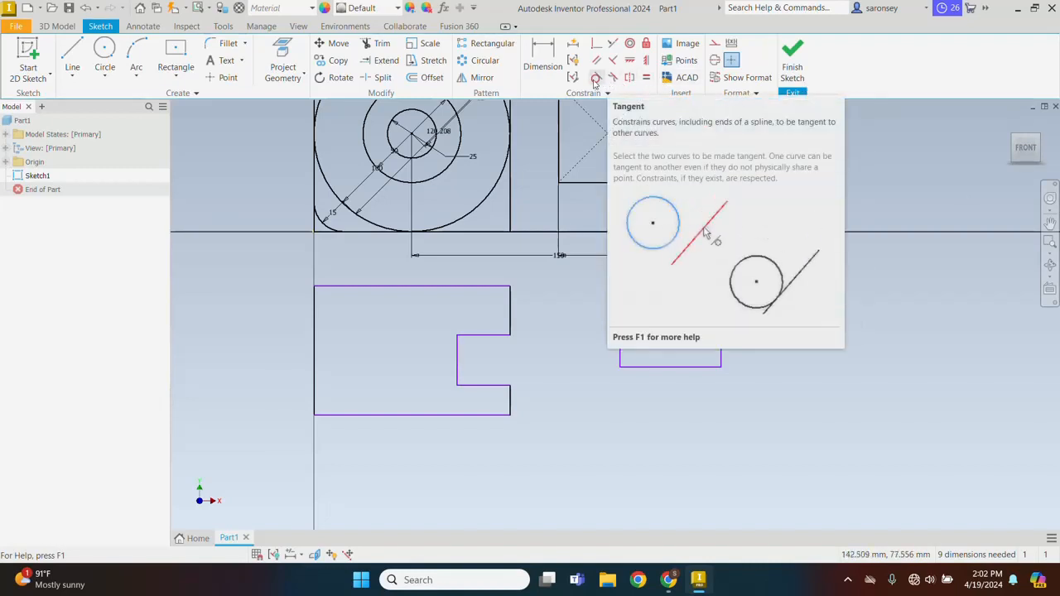
Draw a circle about 44 mm in diameter centred below the small rectangle
scroll(632, 301, down, 2)
scroll(599, 326, up, 3)
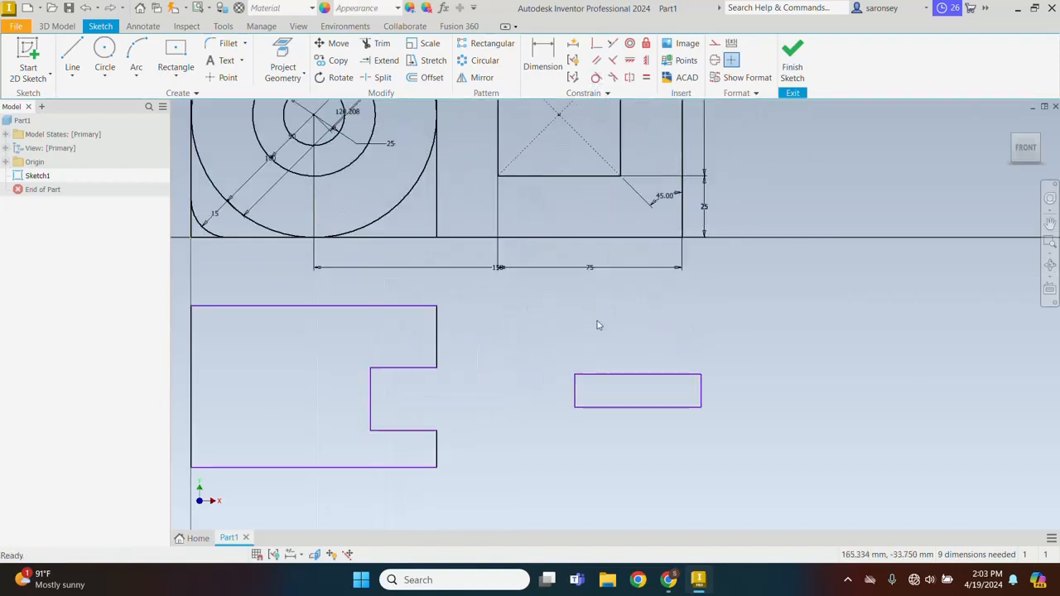
scroll(599, 326, down, 2)
click(104, 58)
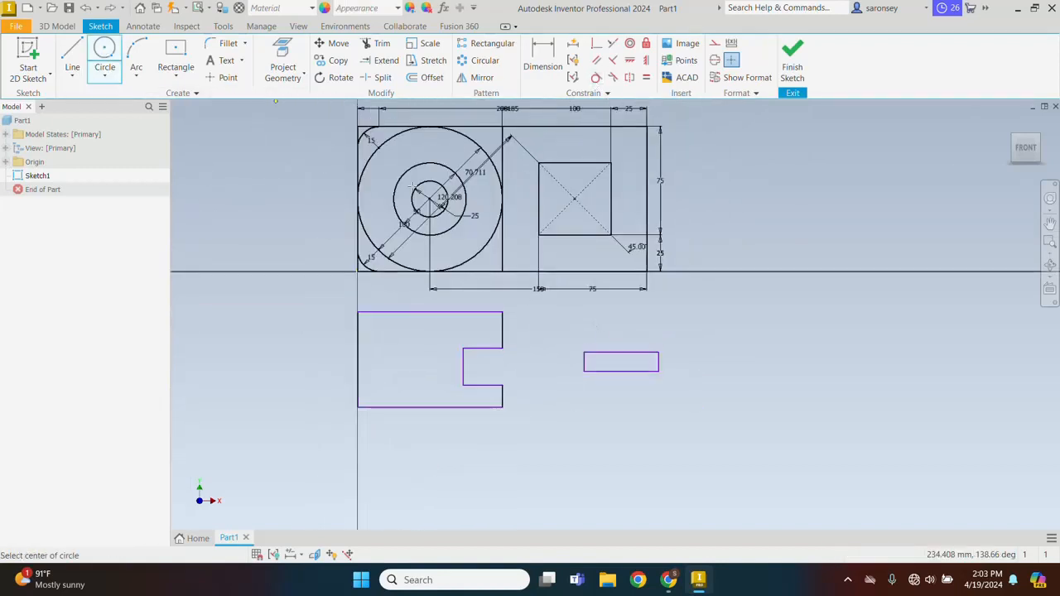
click(622, 424)
click(643, 401)
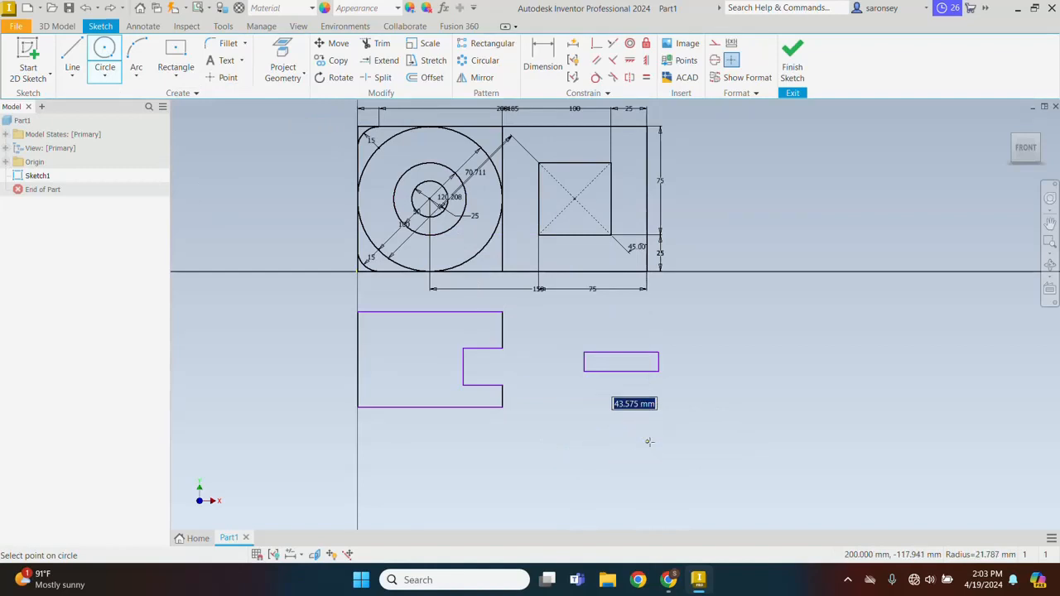
right_click(718, 333)
click(754, 332)
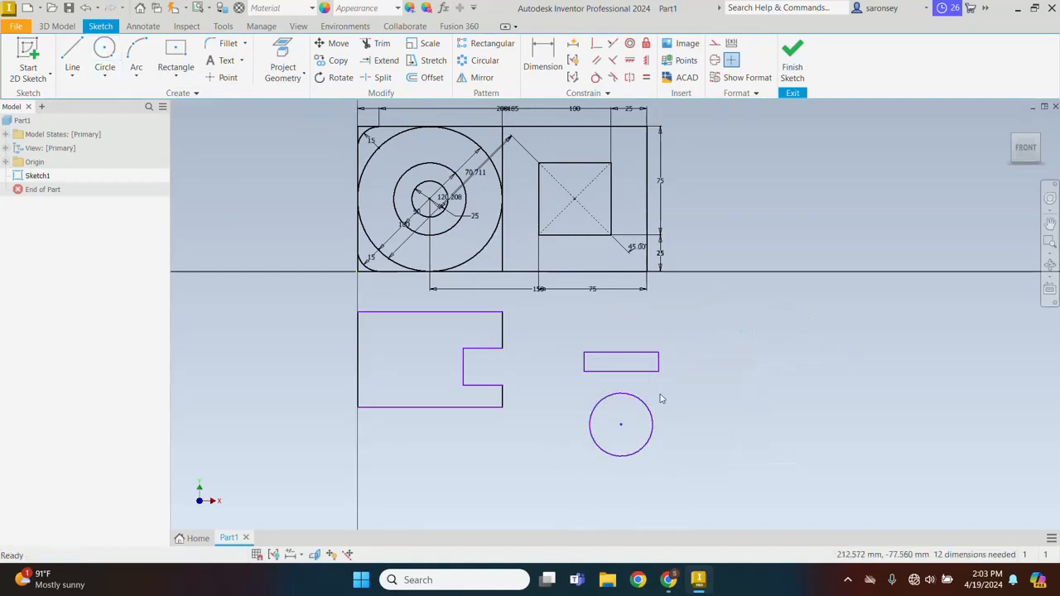
Make the circle tangent to the bottom edge of the small rectangle
click(595, 79)
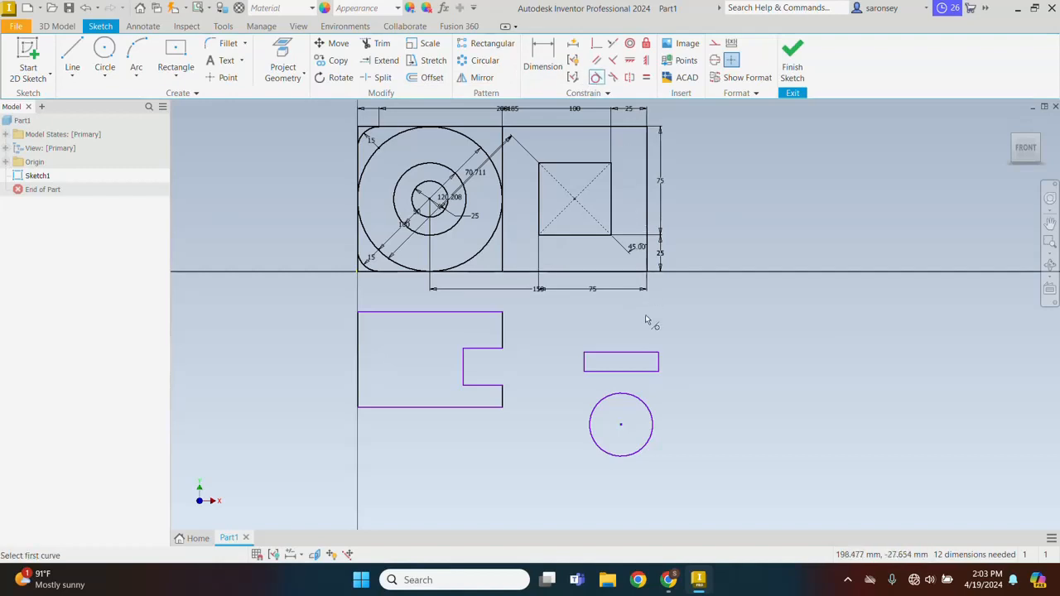
click(642, 398)
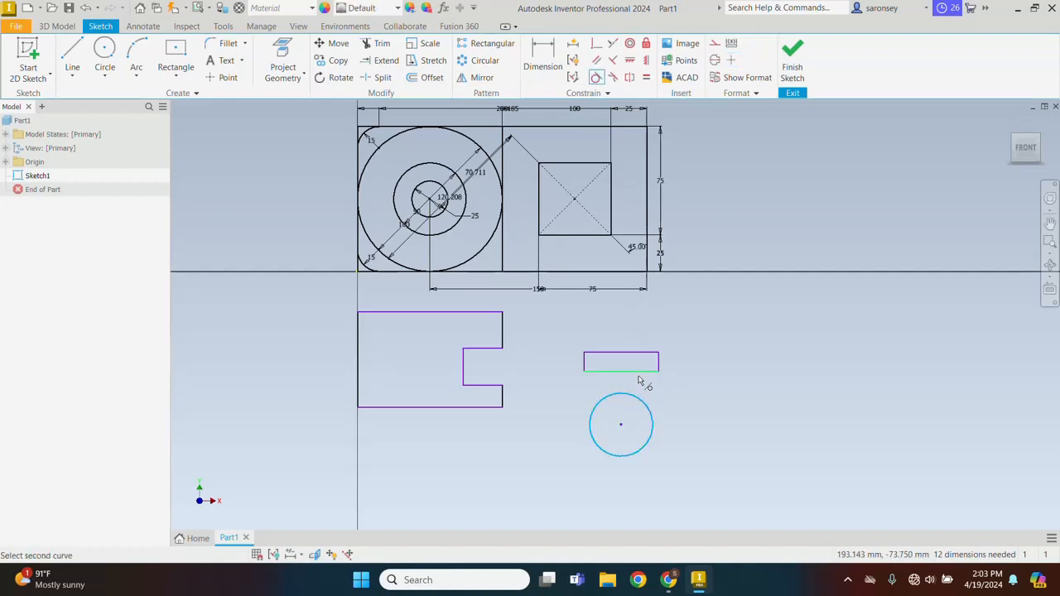
click(640, 375)
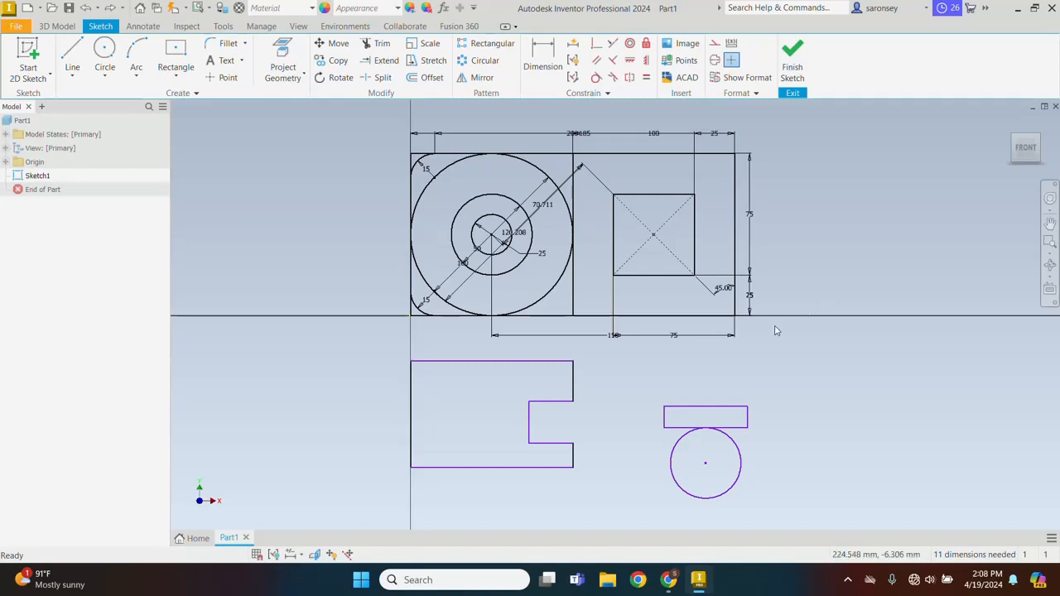
Dimension the gap between the large plate outline's bottom edge and the C-profile's top edge as 25 mm
key(d)
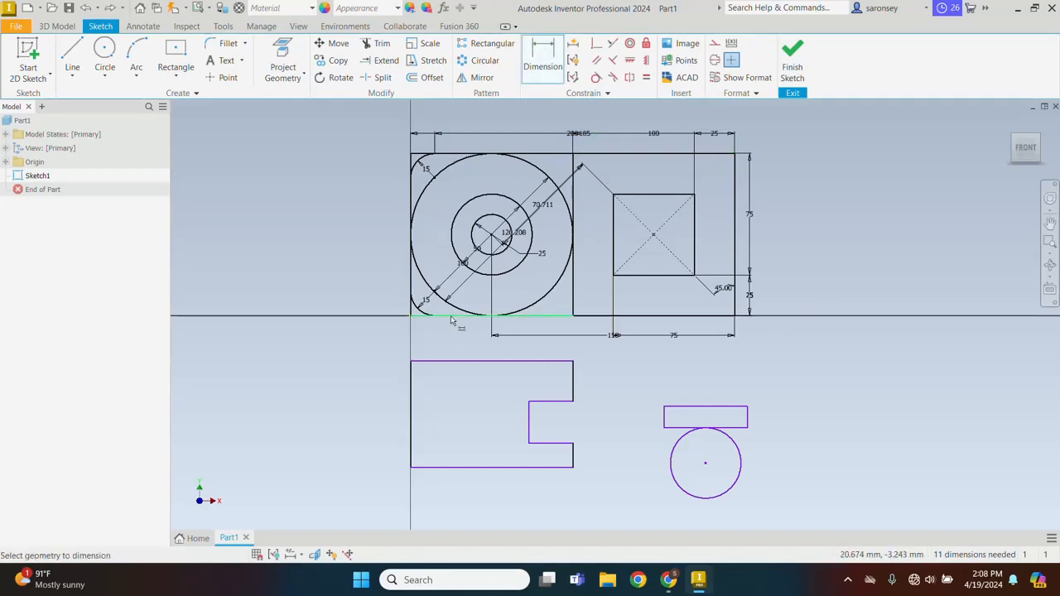
click(452, 319)
click(454, 362)
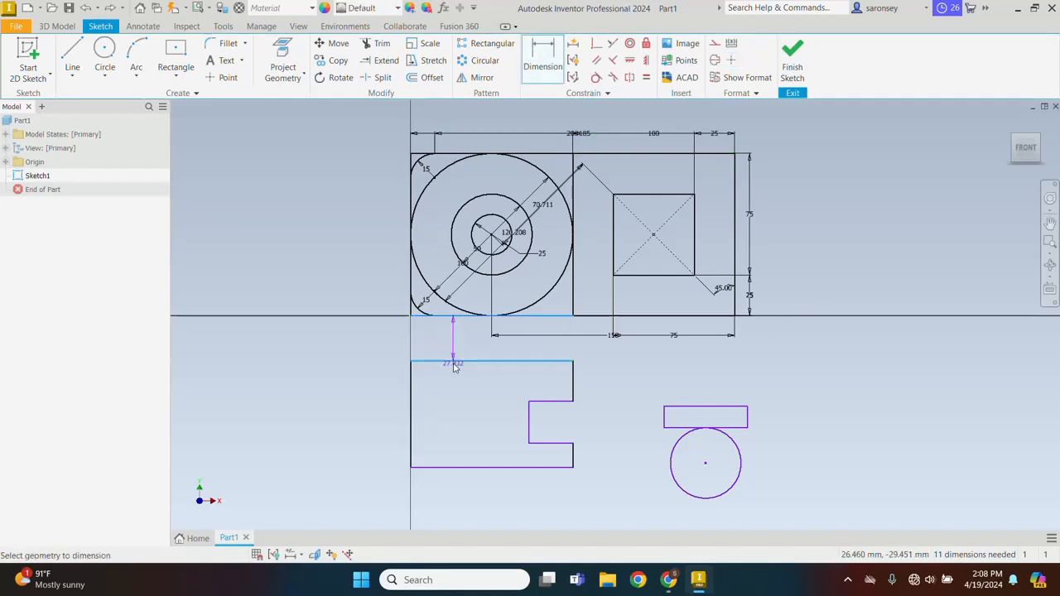
click(384, 348)
text(1)
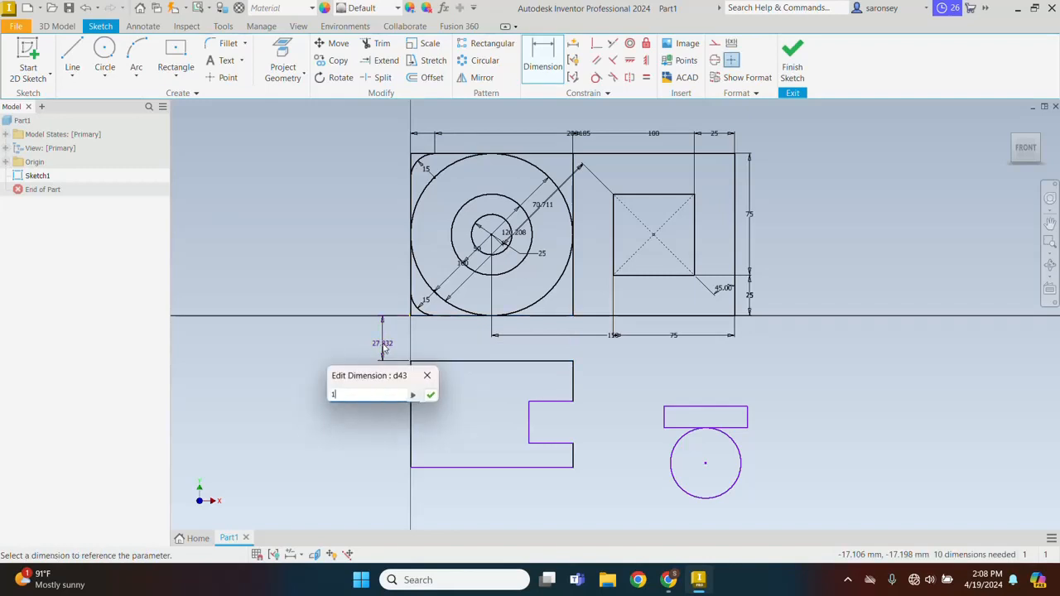
text(5)
key(Return)
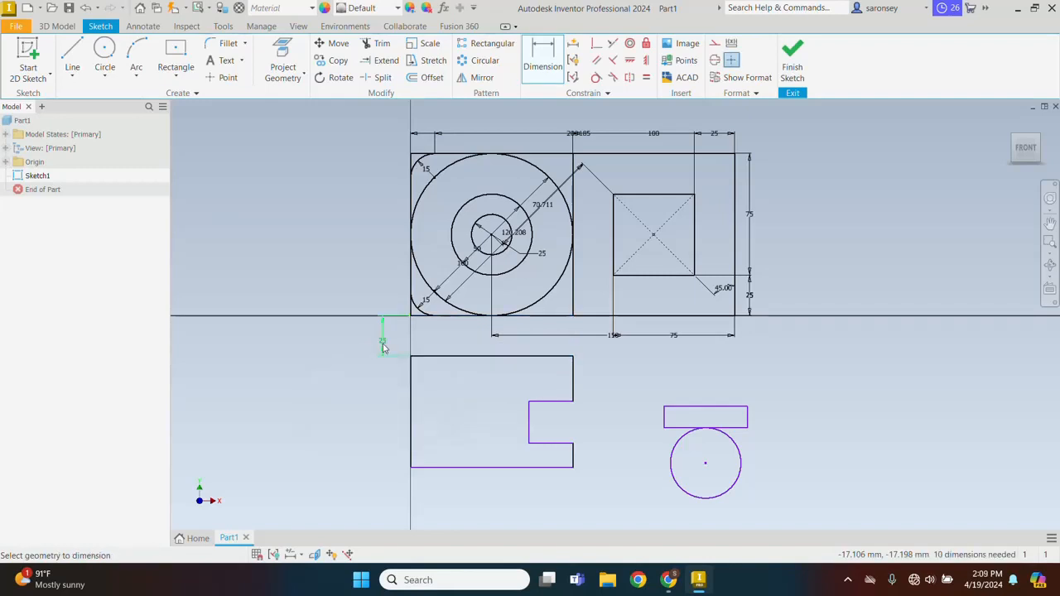
Make the C-profile's two short right-hand vertical edges, above and below the notch, equal in length
click(646, 77)
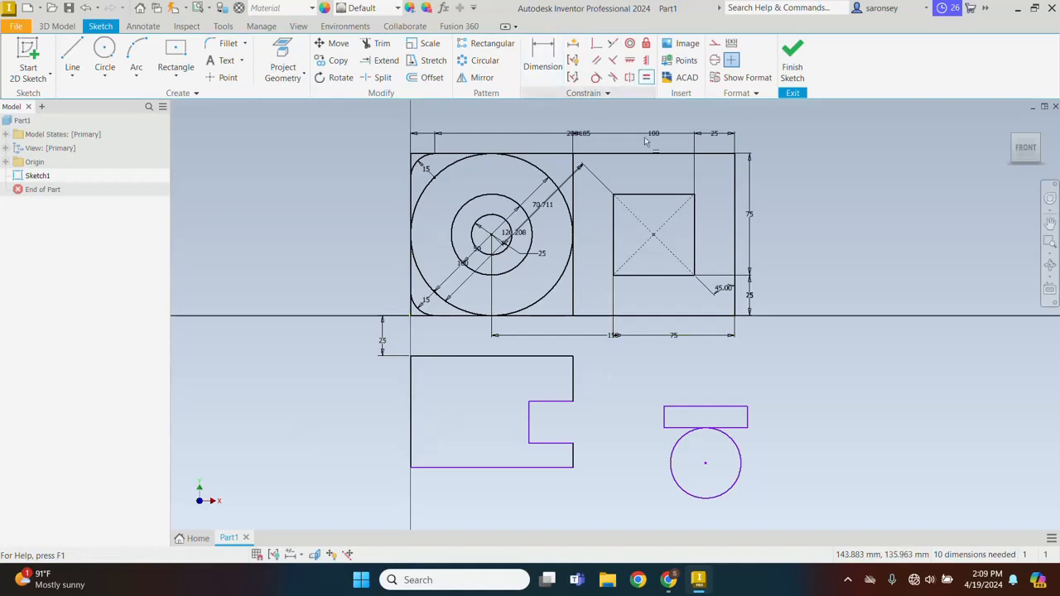
click(572, 378)
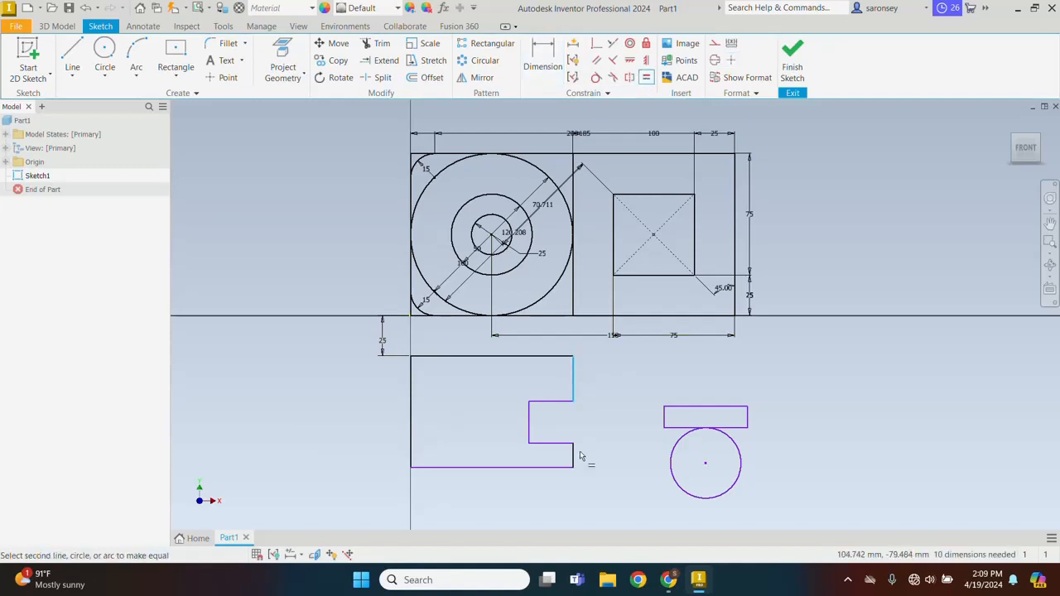
click(578, 455)
Make the notch's inner vertical edge equal in length to the C-profile's upper right vertical edge
click(576, 384)
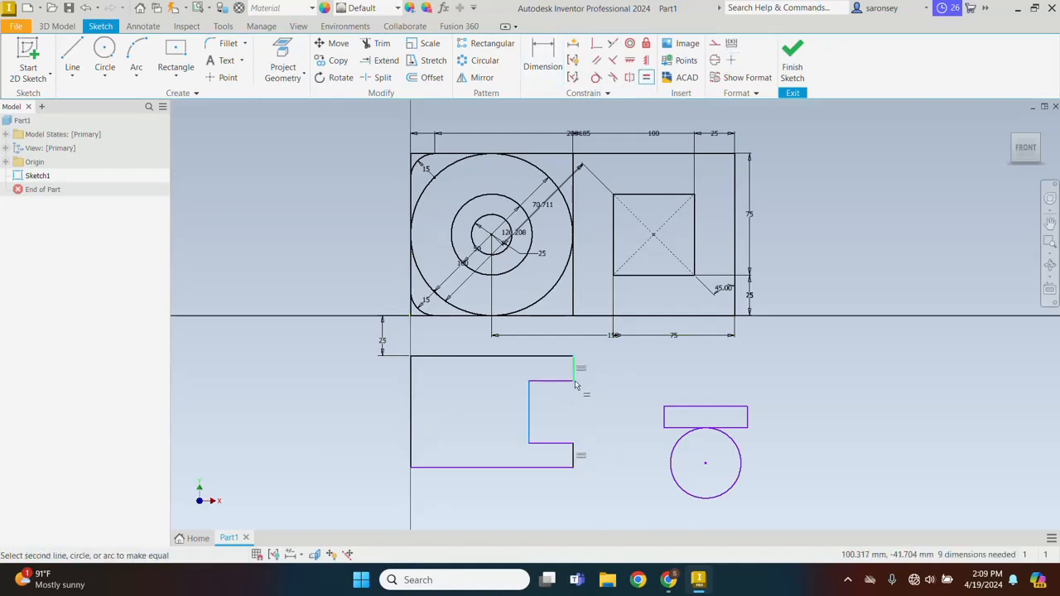
click(574, 374)
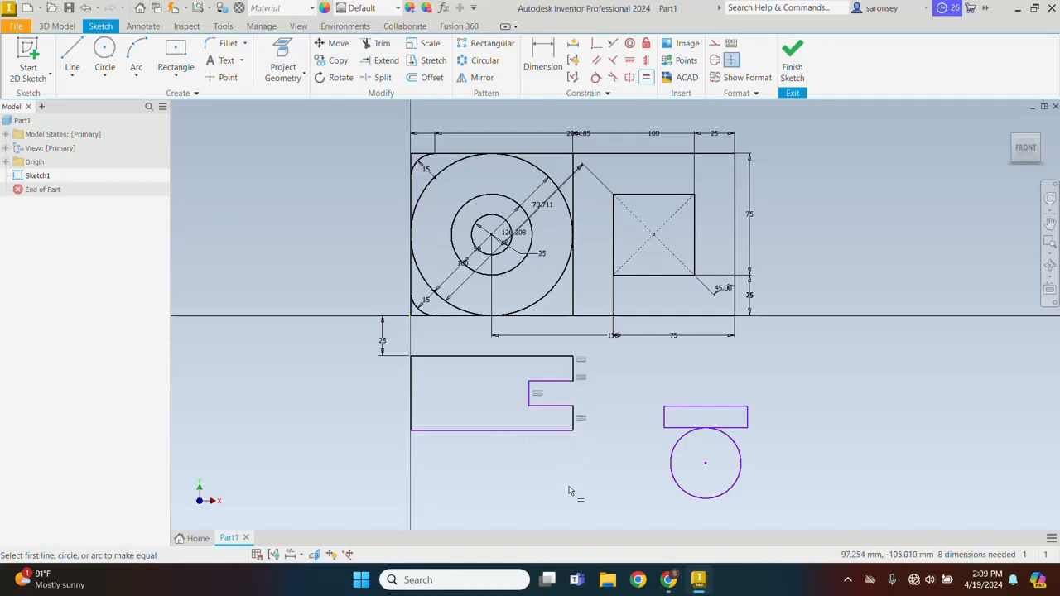
right_click(572, 452)
click(603, 450)
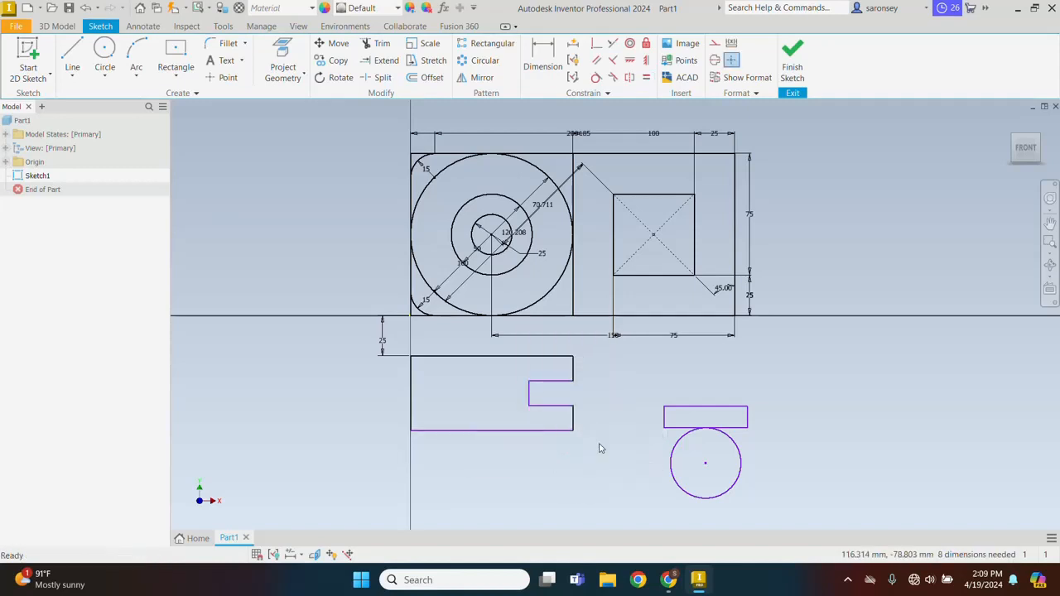
Dimension the vertical distance from the large plate outline's bottom edge to the C-profile's bottom edge, accepting the proposed value
click(544, 72)
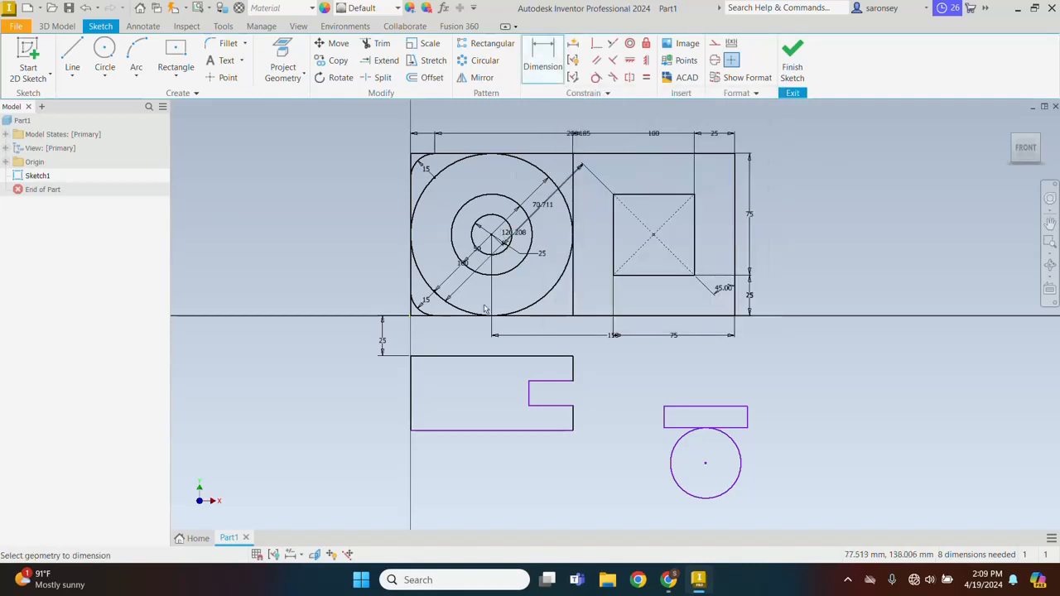
click(427, 316)
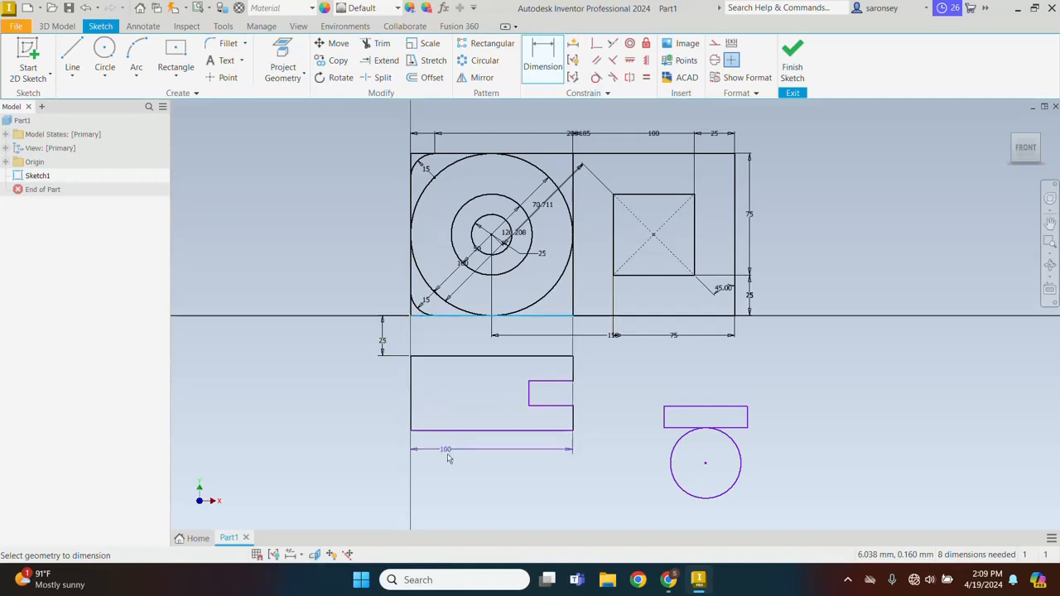
click(467, 430)
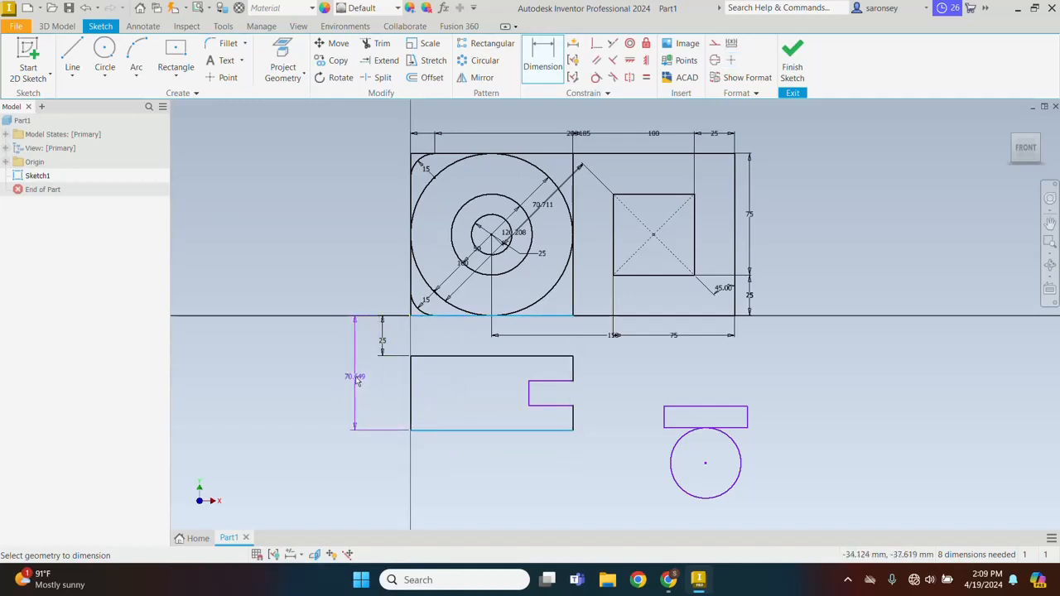
click(357, 381)
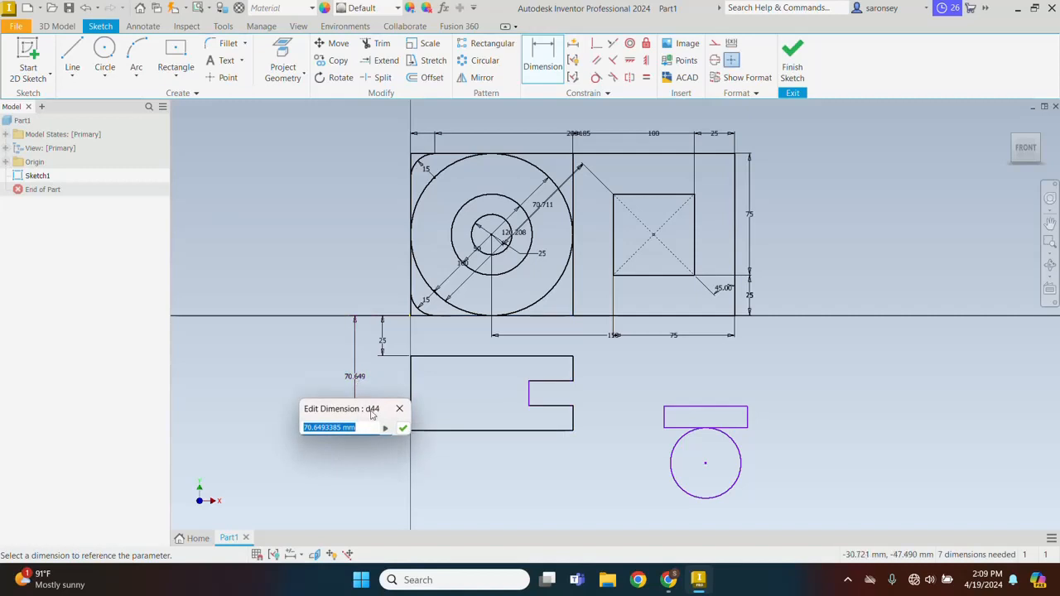
click(402, 432)
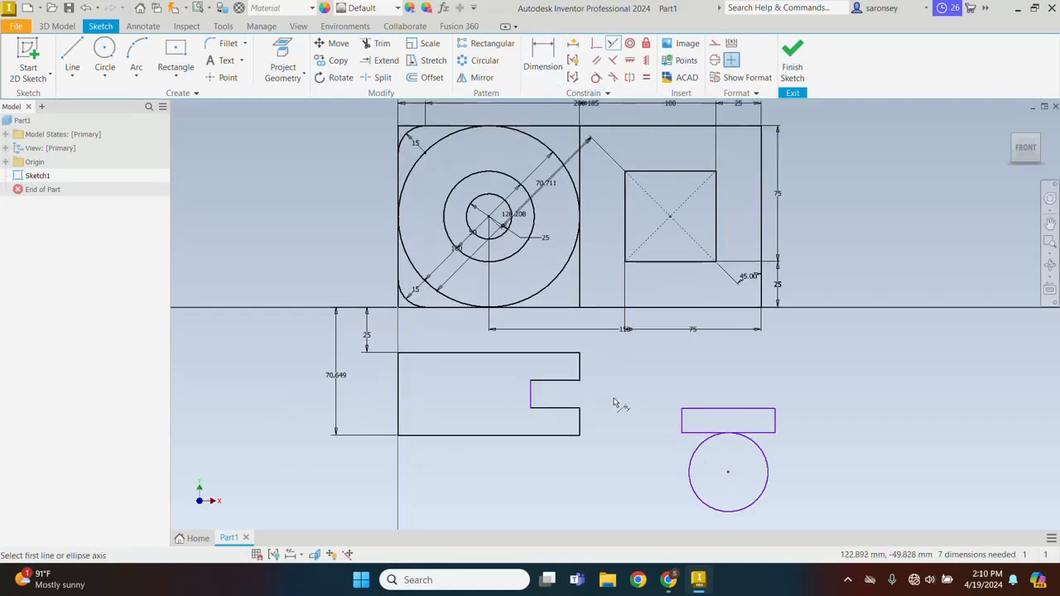
Make the notch's inner vertical edge collinear with the large plate outline's right edge
click(531, 392)
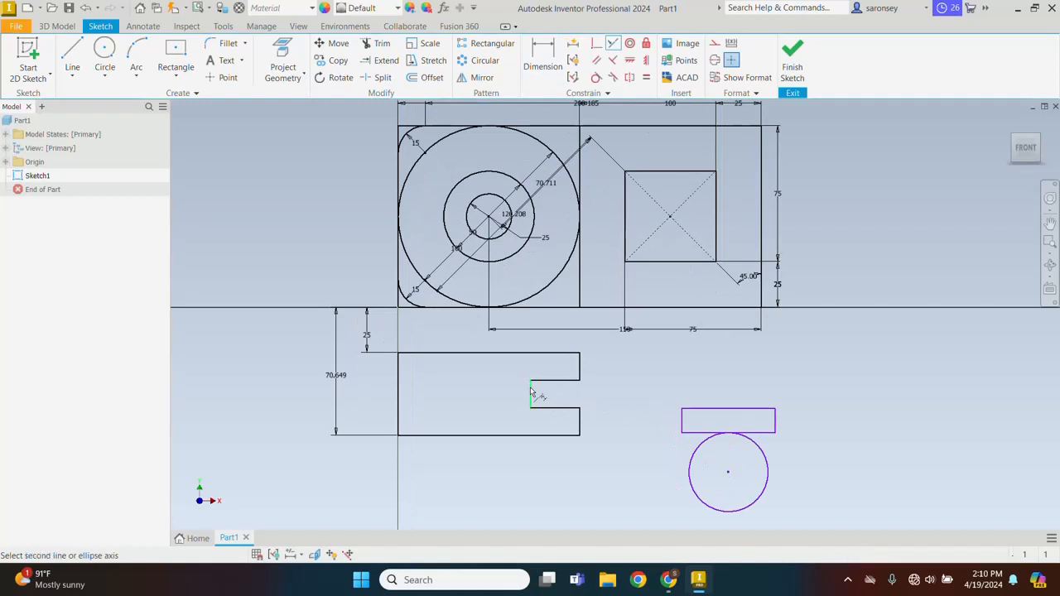
click(761, 236)
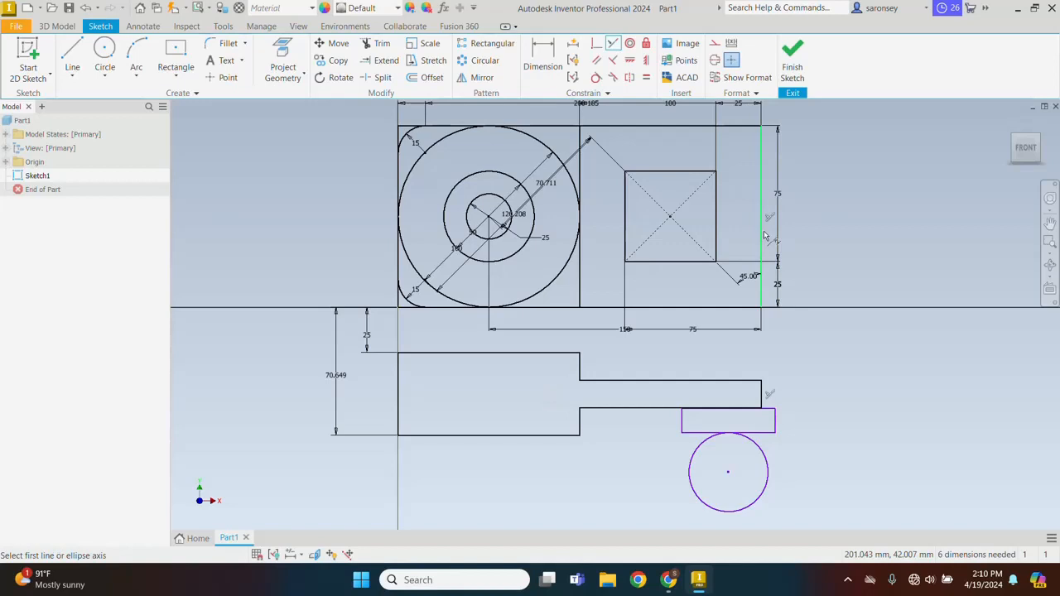
key(Escape)
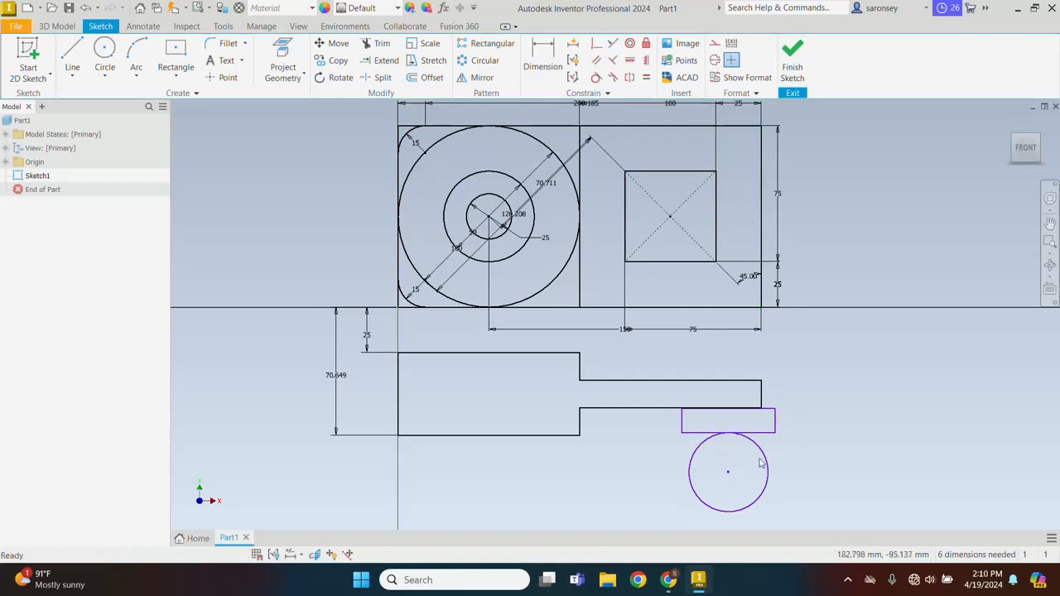
Align the midpoint of the small rectangle's top edge vertically with the midpoint of the profile's bottom edge
middle_drag(825, 466, 824, 437)
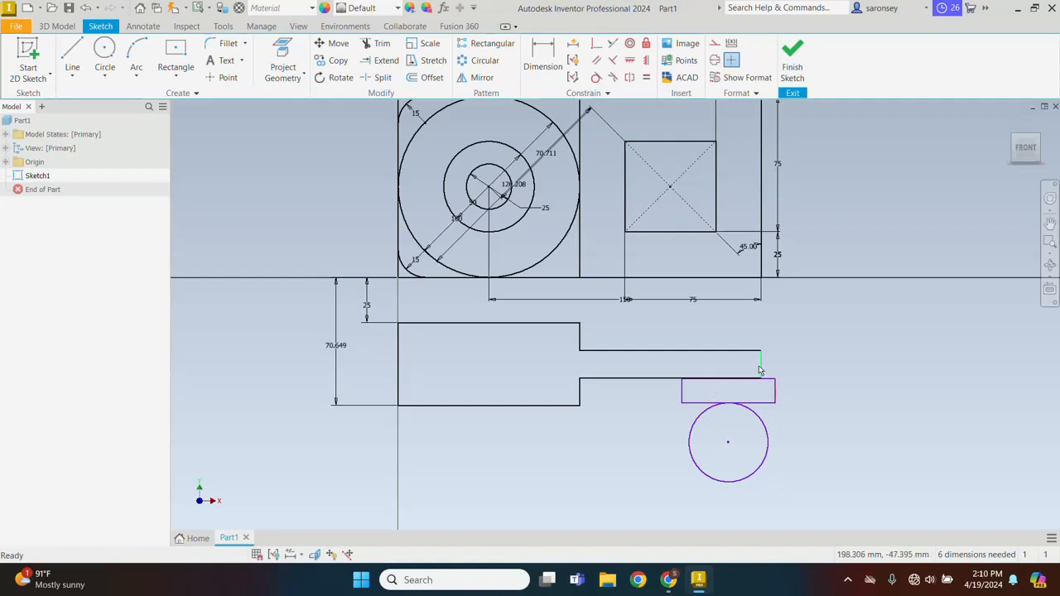
key(i)
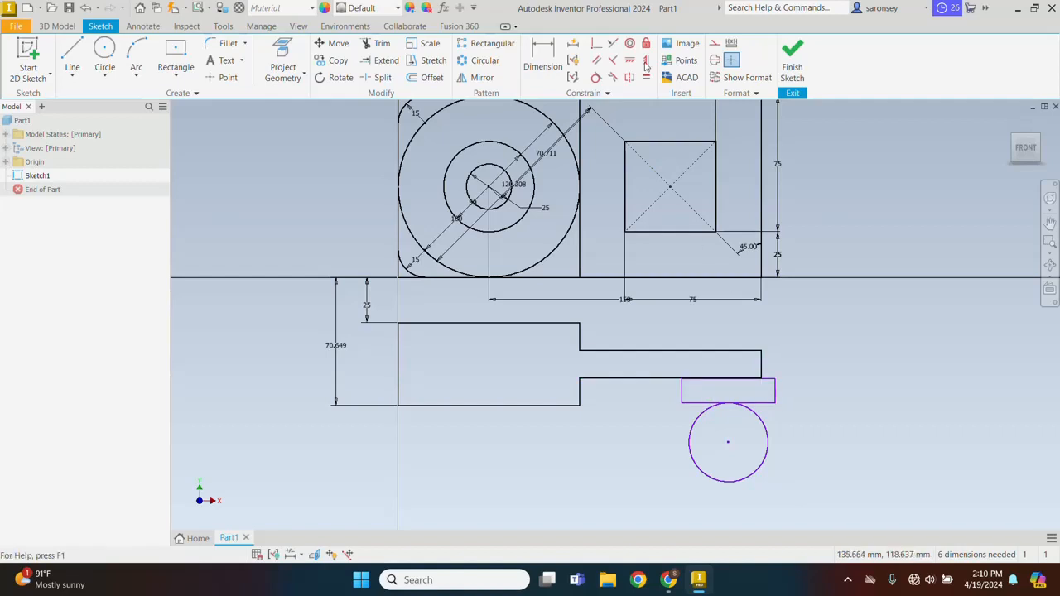
click(729, 380)
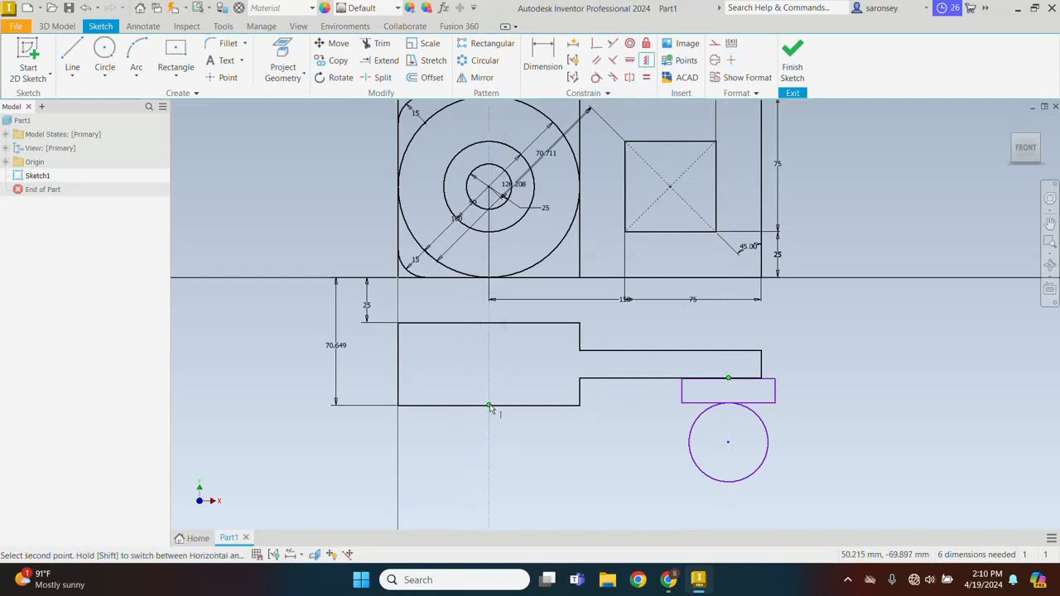
click(489, 406)
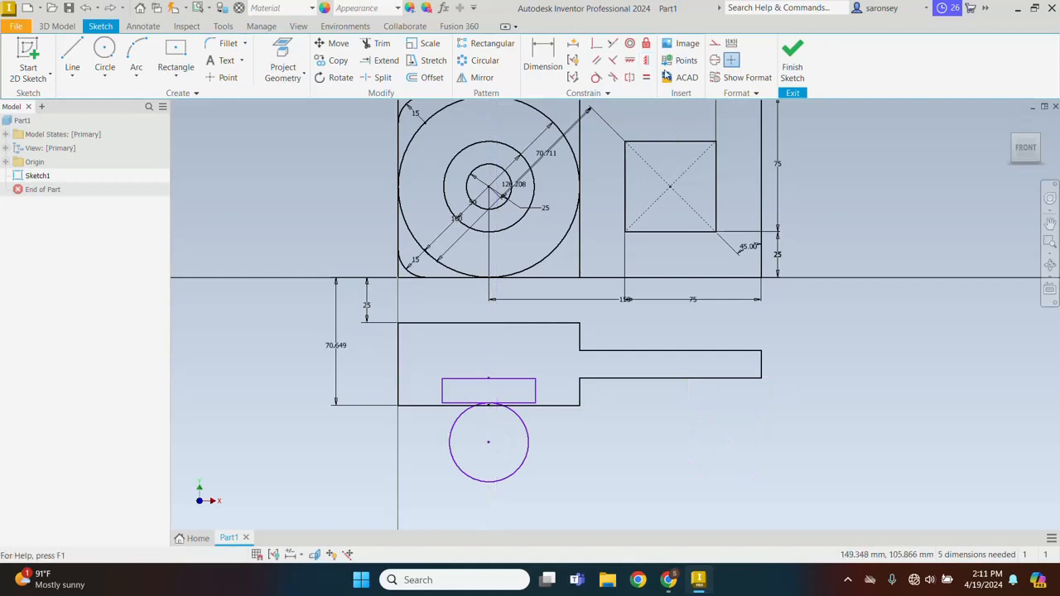
Apply a horizontal constraint between the midpoints of the small rectangle's top edge and the profile's bottom edge
click(633, 62)
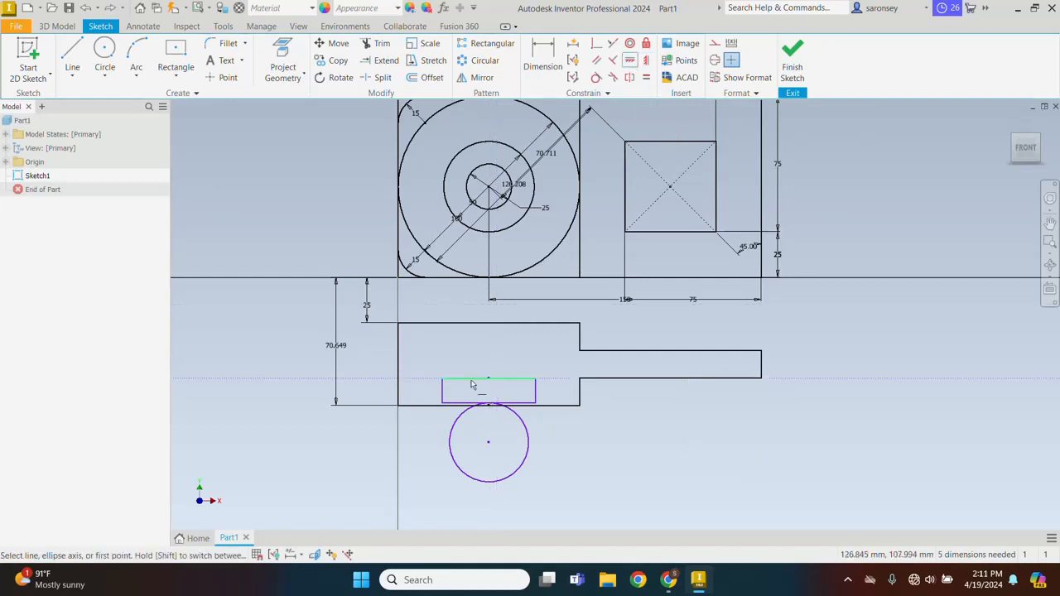
click(489, 380)
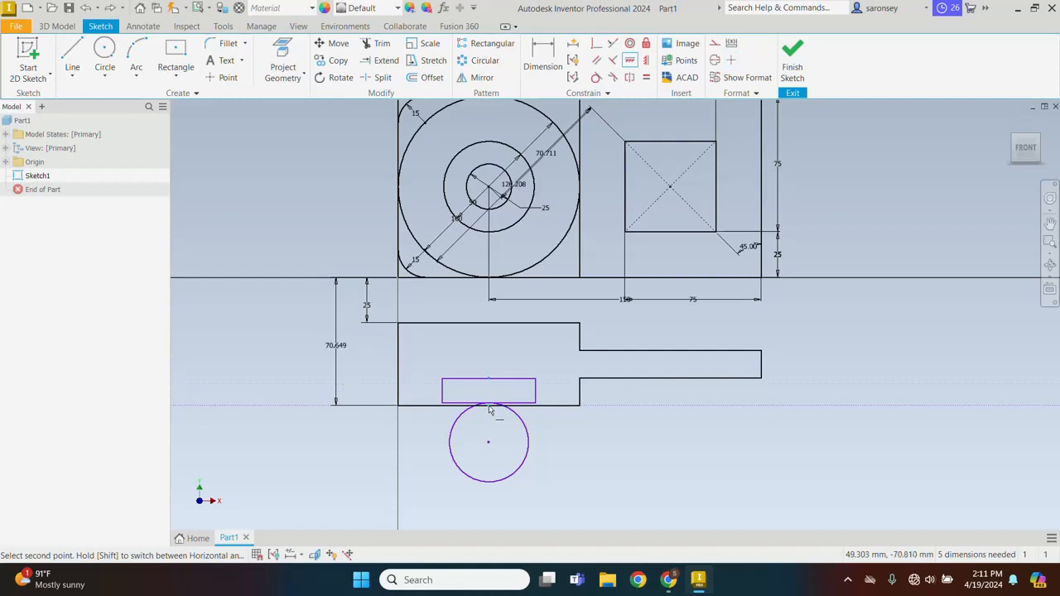
click(489, 407)
key(Escape)
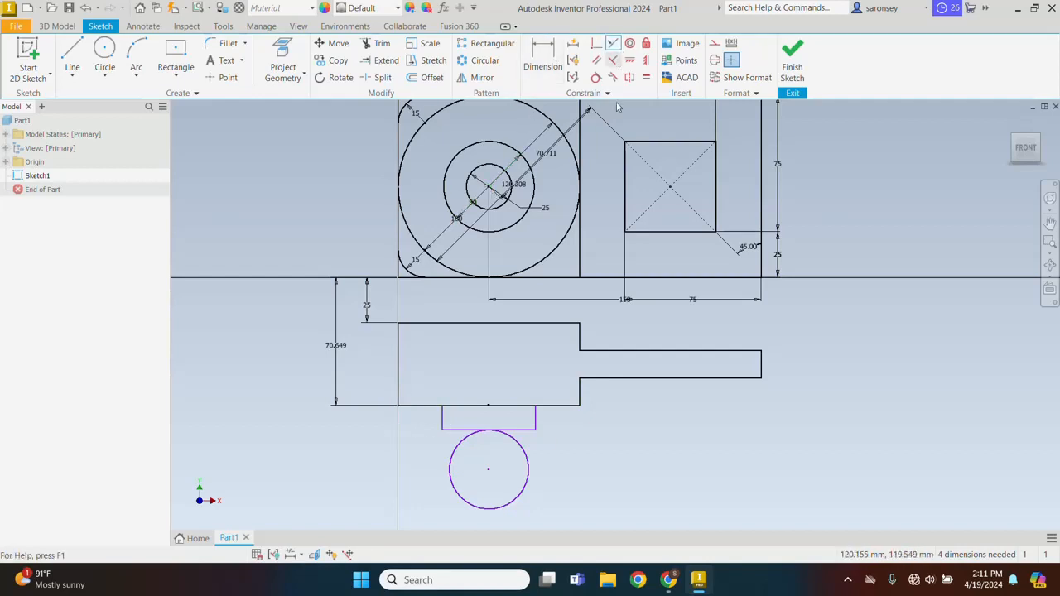
Make the small rectangle's right edge collinear with the profile's short vertical edge below the extended arm
click(613, 43)
click(580, 393)
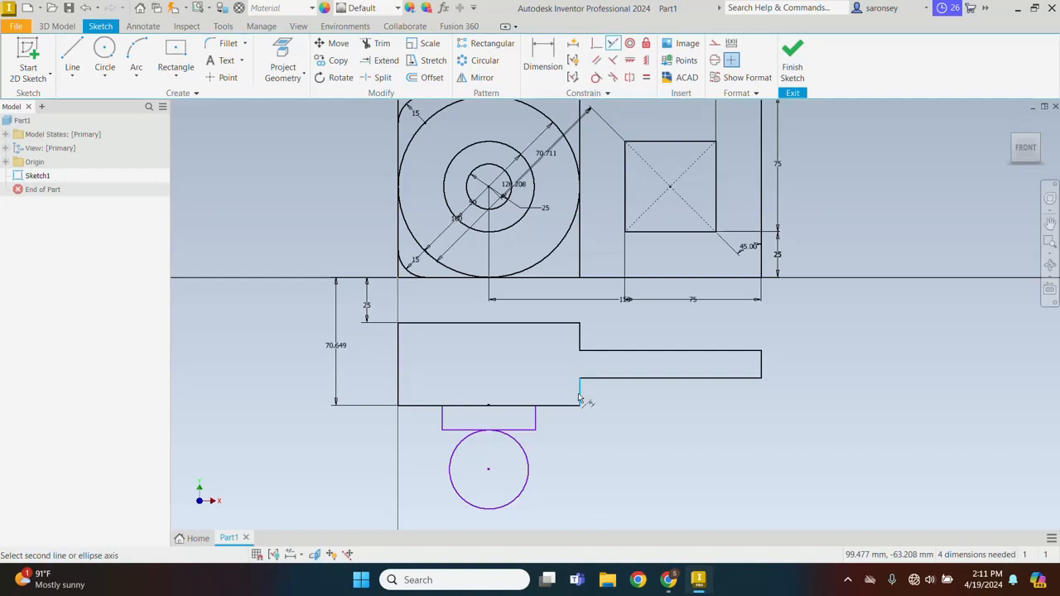
click(535, 419)
right_click(679, 419)
click(721, 418)
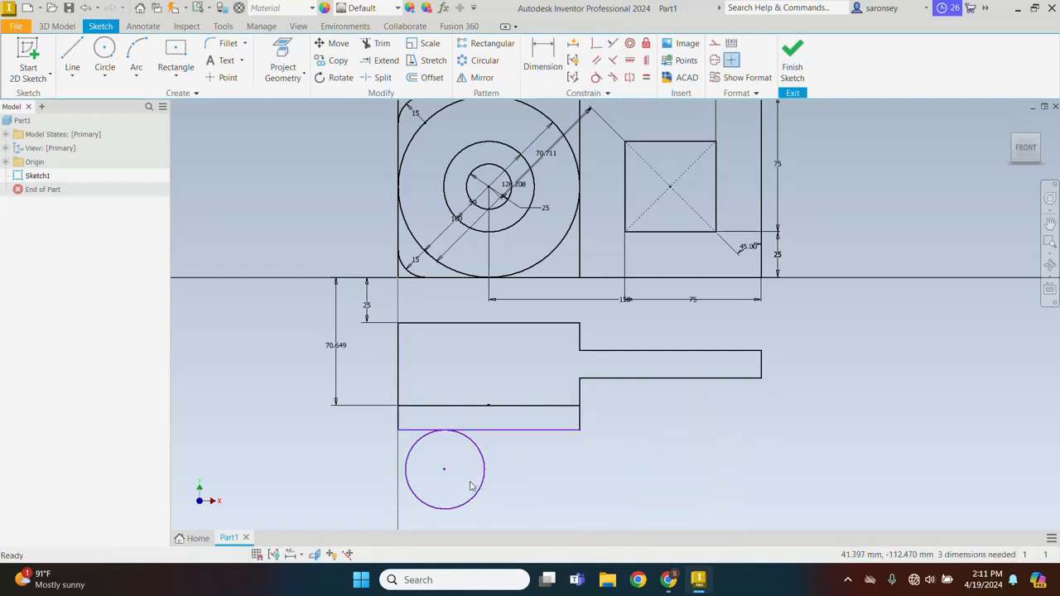
Align the loose circle's center vertically with the midpoint of the profile's bottom edge
click(645, 60)
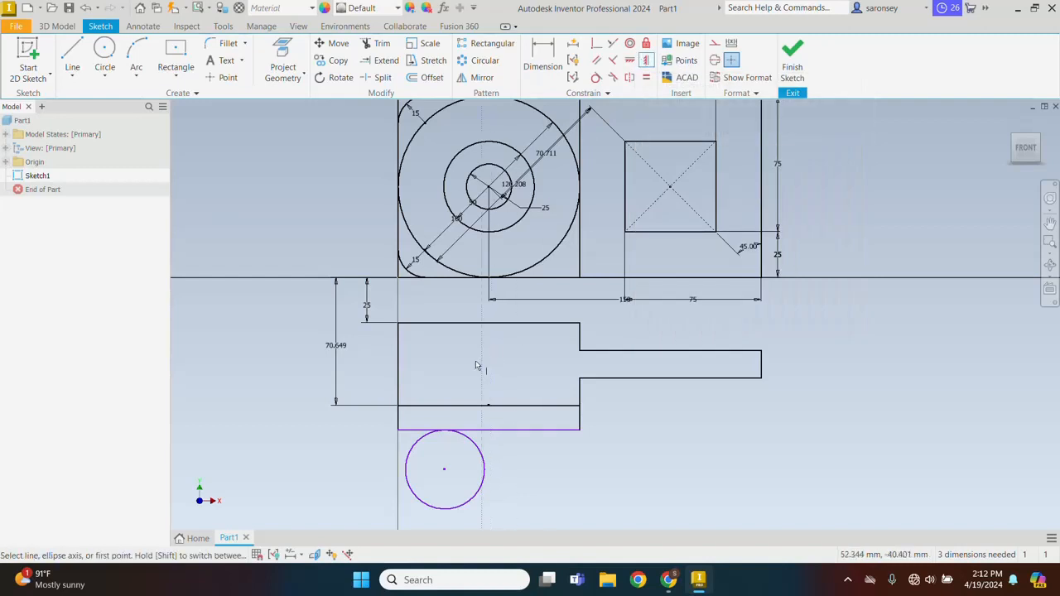
click(489, 408)
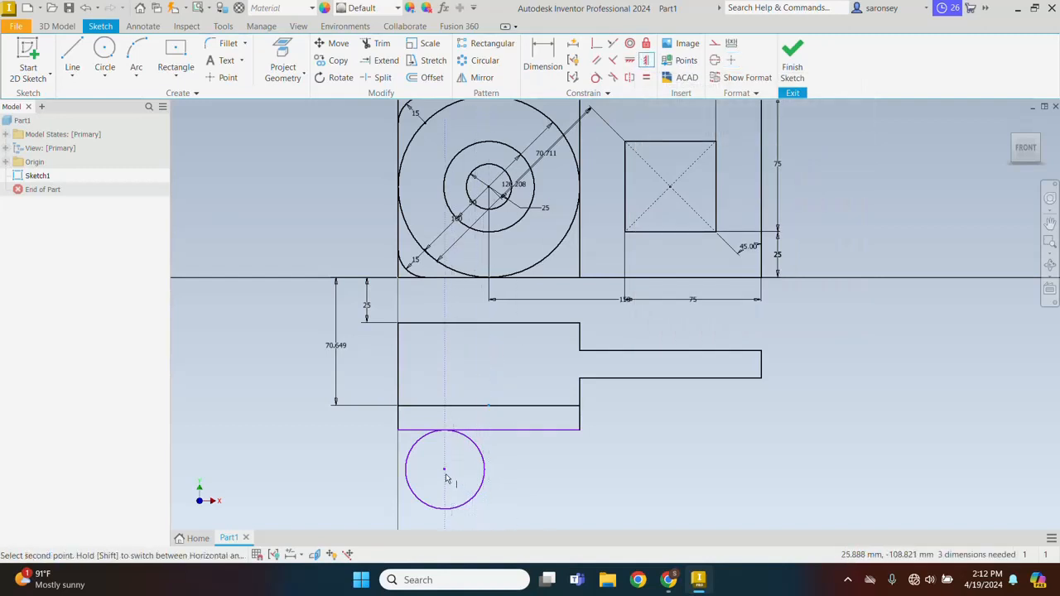
click(445, 470)
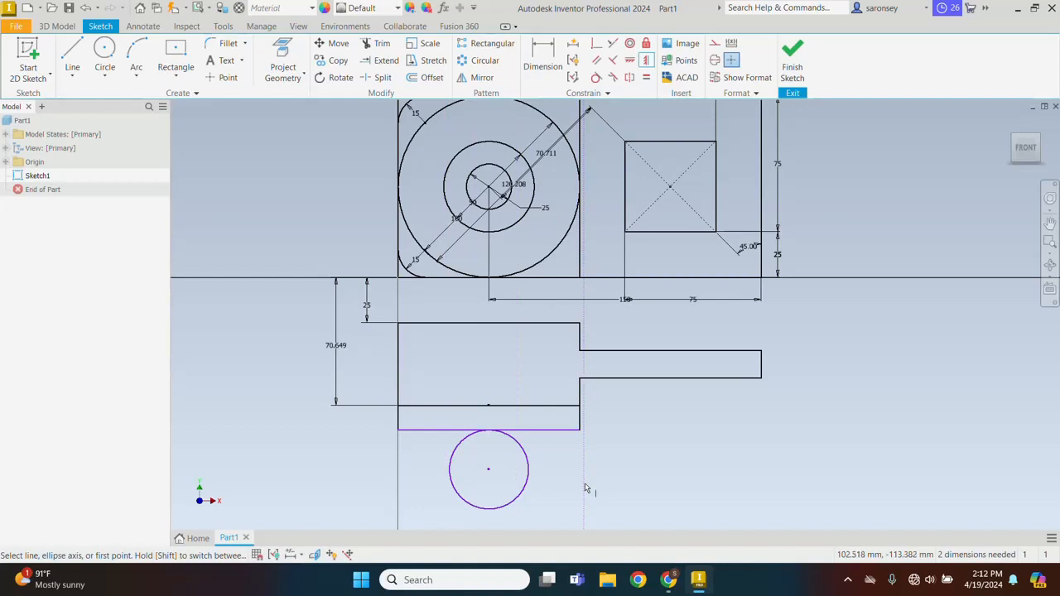
right_click(627, 440)
click(672, 436)
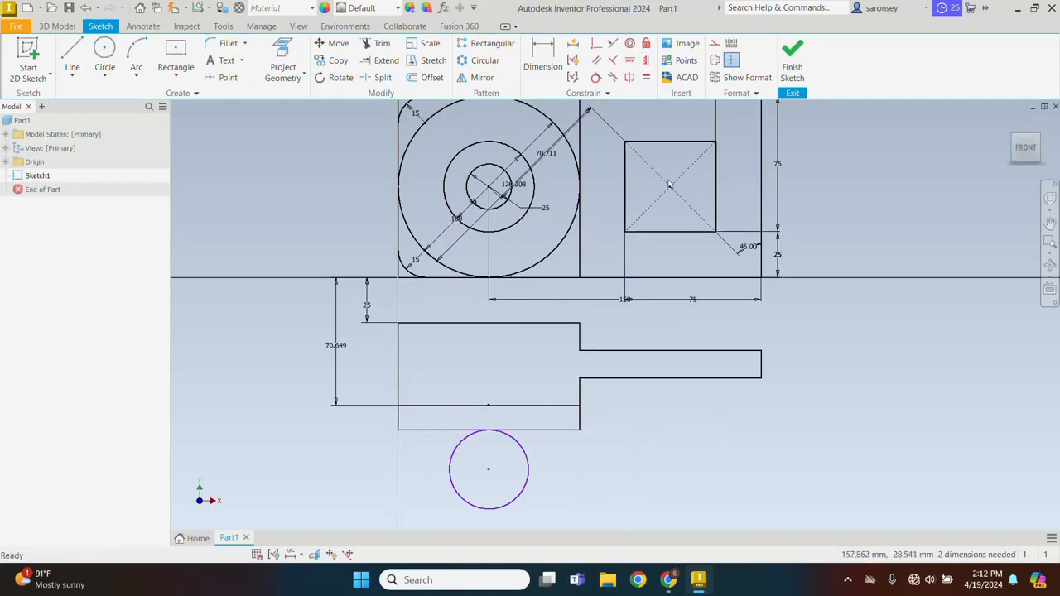
Make the lower rectangle's right edge equal in length to the profile's short vertical edge directly above it
click(647, 78)
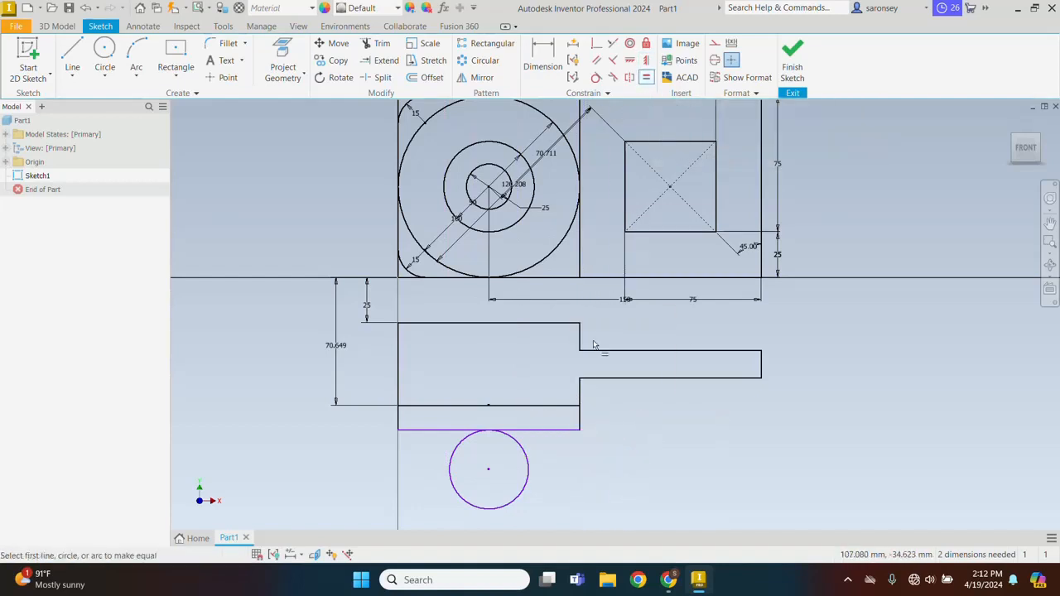
click(581, 395)
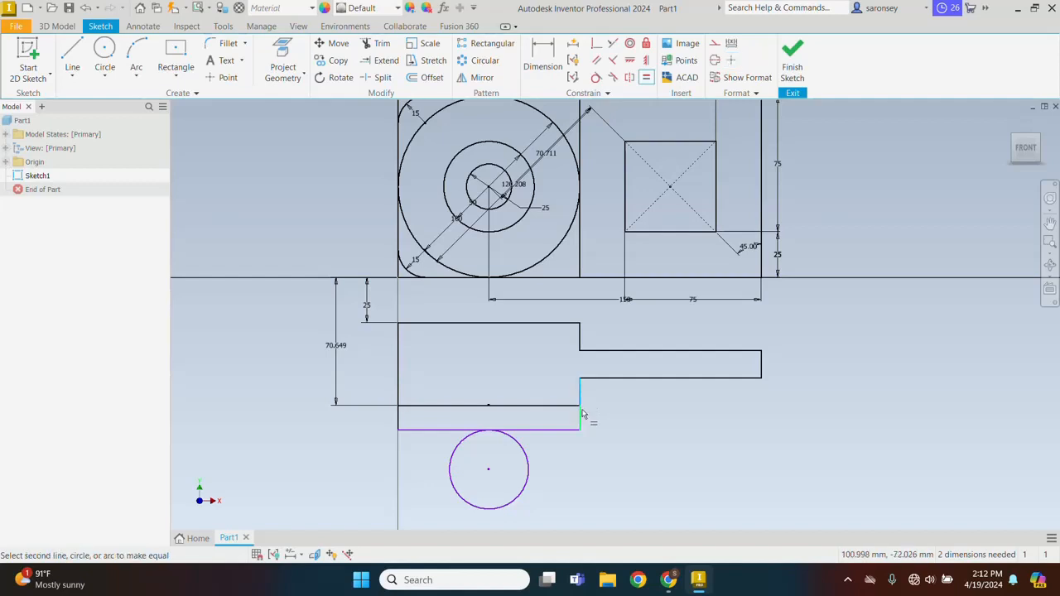
click(581, 420)
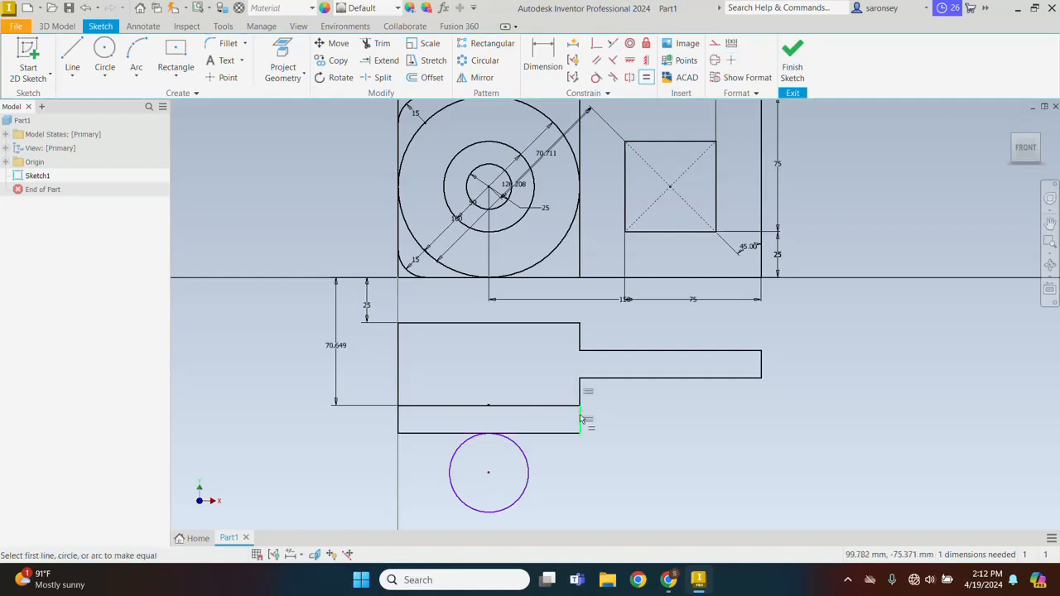
right_click(681, 419)
click(725, 418)
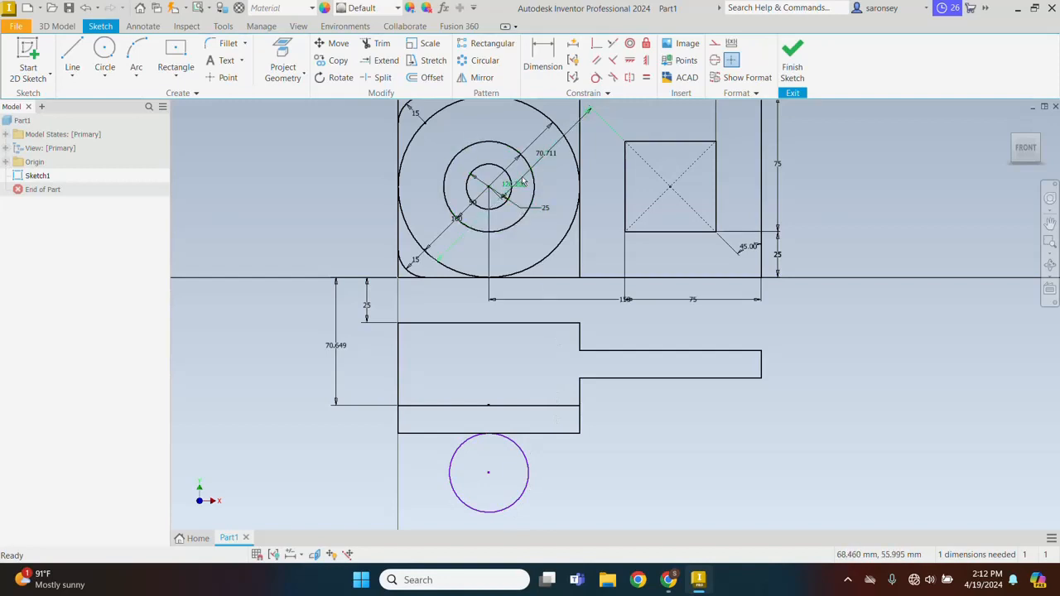
Make the loose circle below the rectangle equal in size to the innermost 25 mm circle of the plate
click(647, 79)
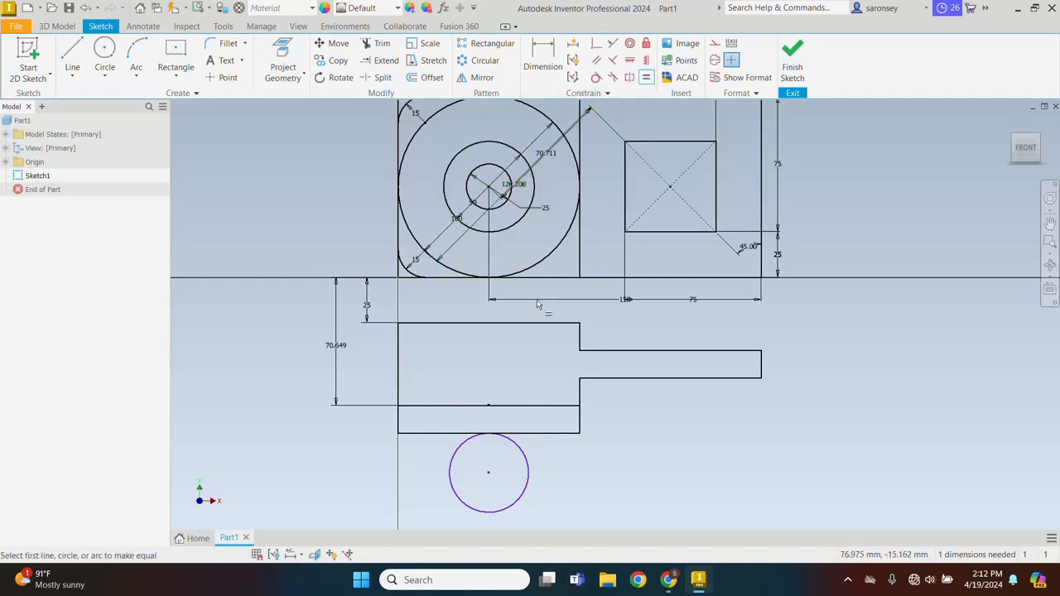
click(502, 199)
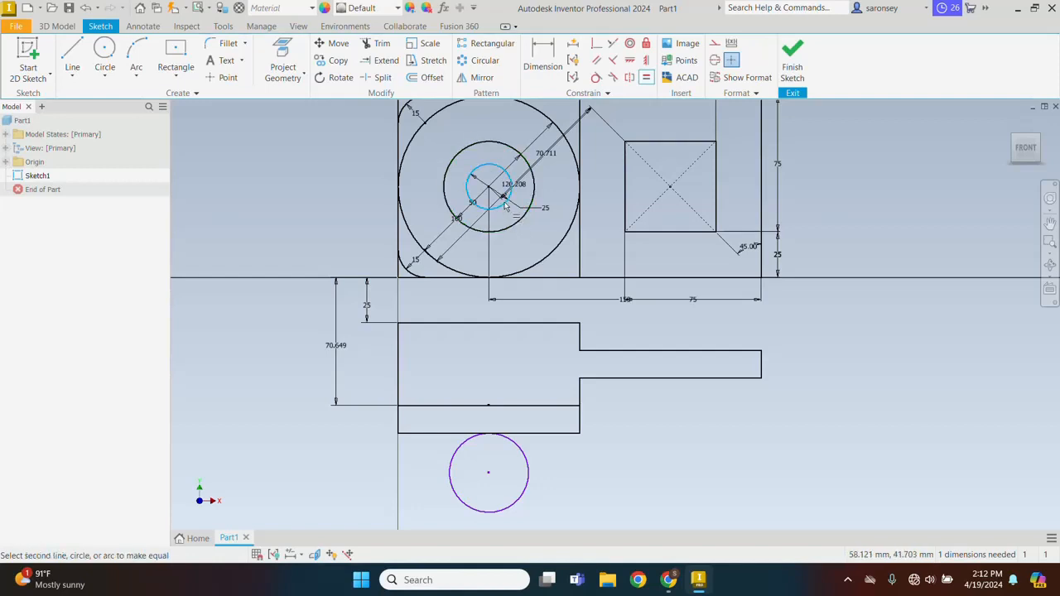
click(527, 472)
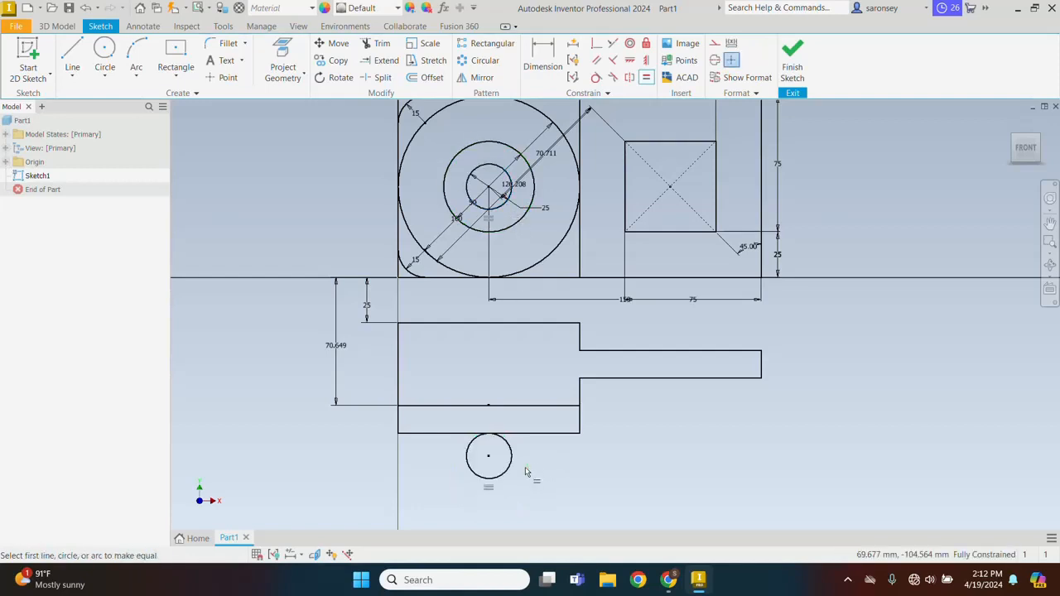
right_click(668, 408)
click(704, 409)
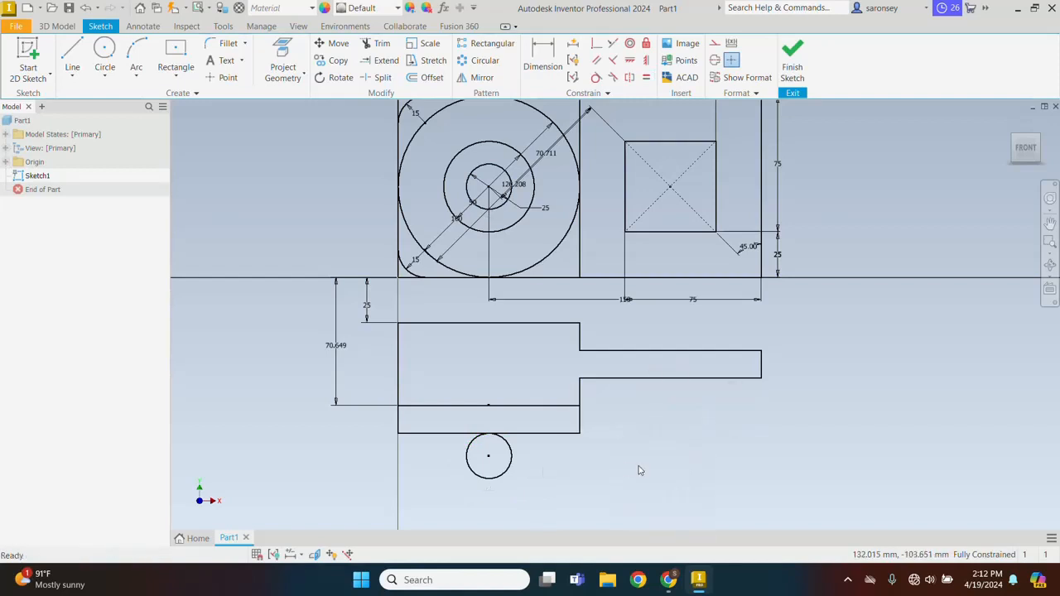
scroll(639, 470, down, 3)
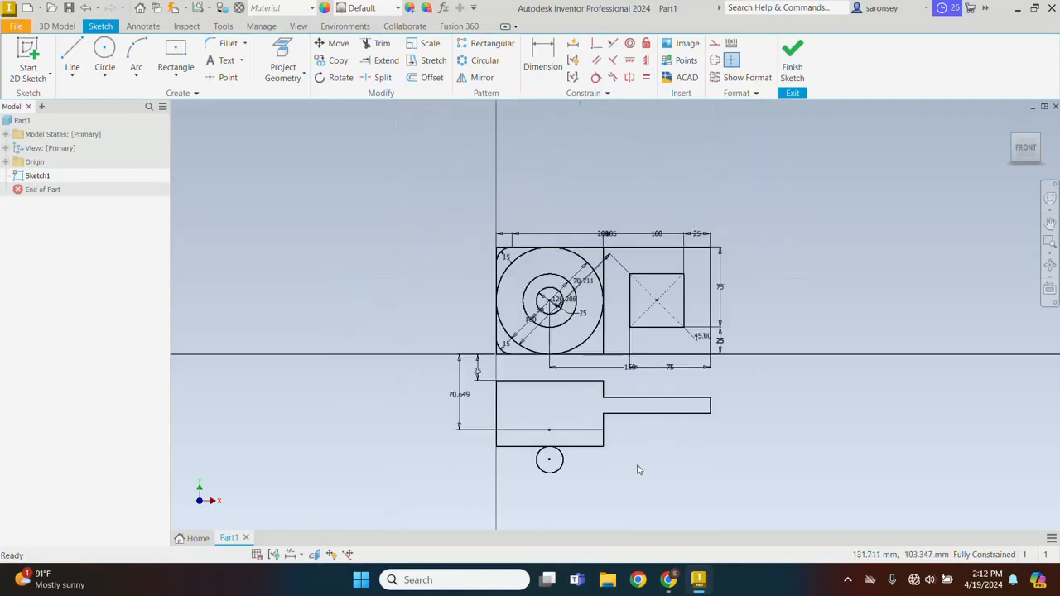